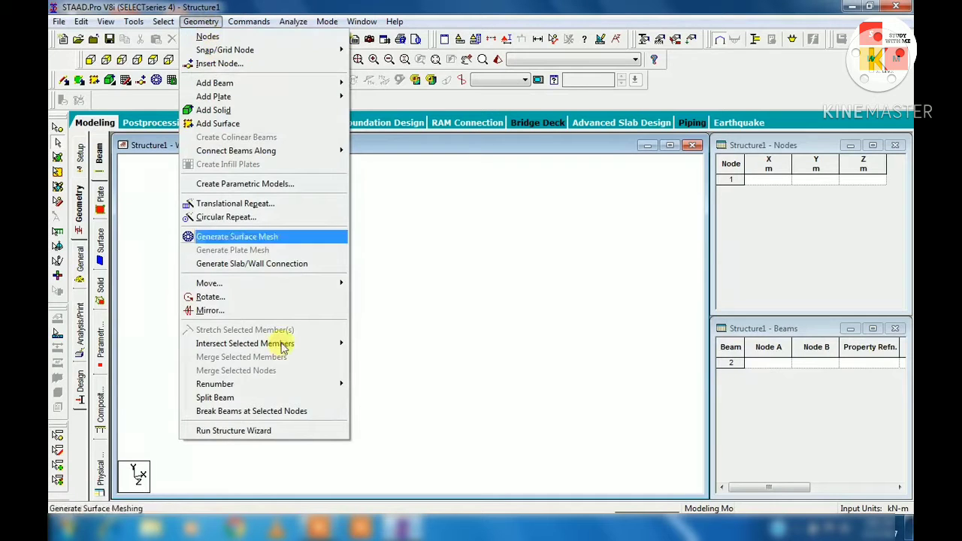
click(146, 268)
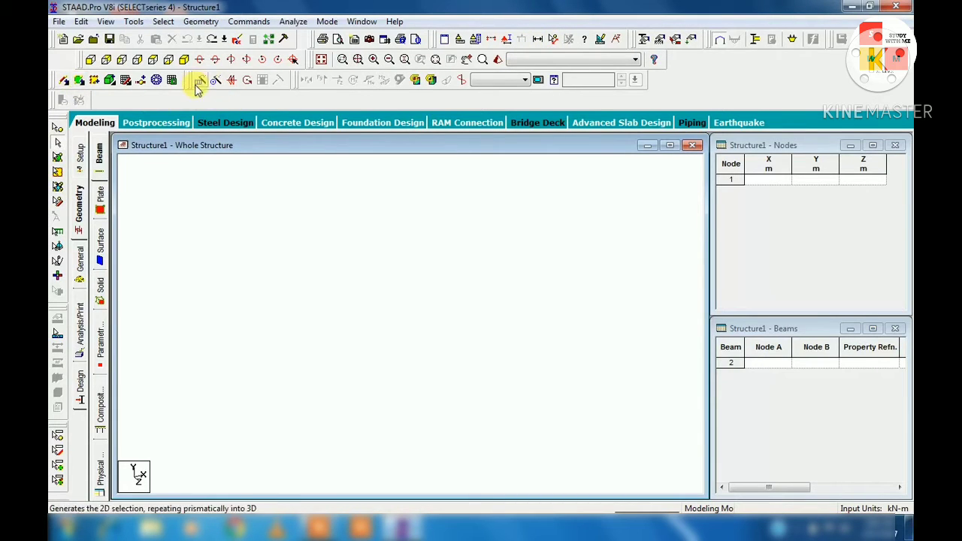
click(374, 194)
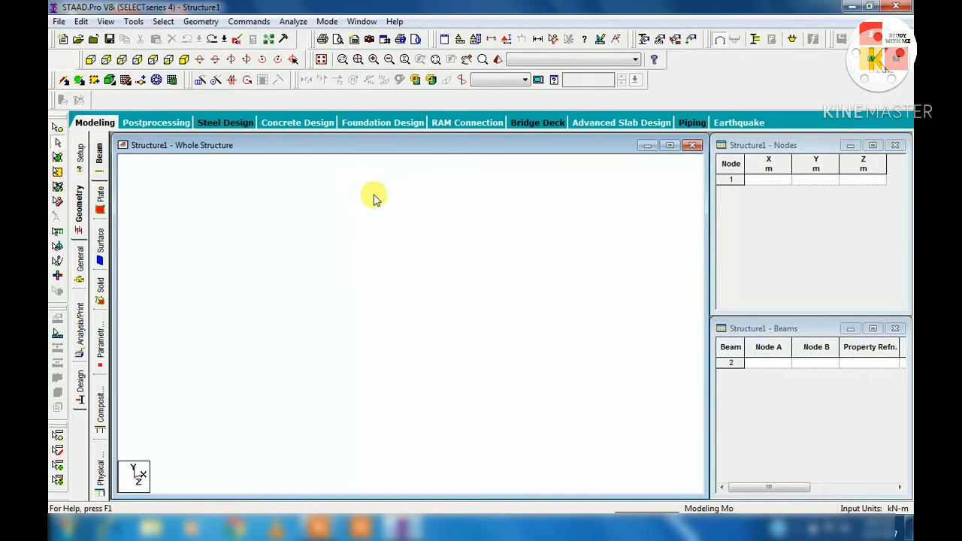
Step: Start the Structure Wizard and set the prototype model type to Frame Models
click(199, 21)
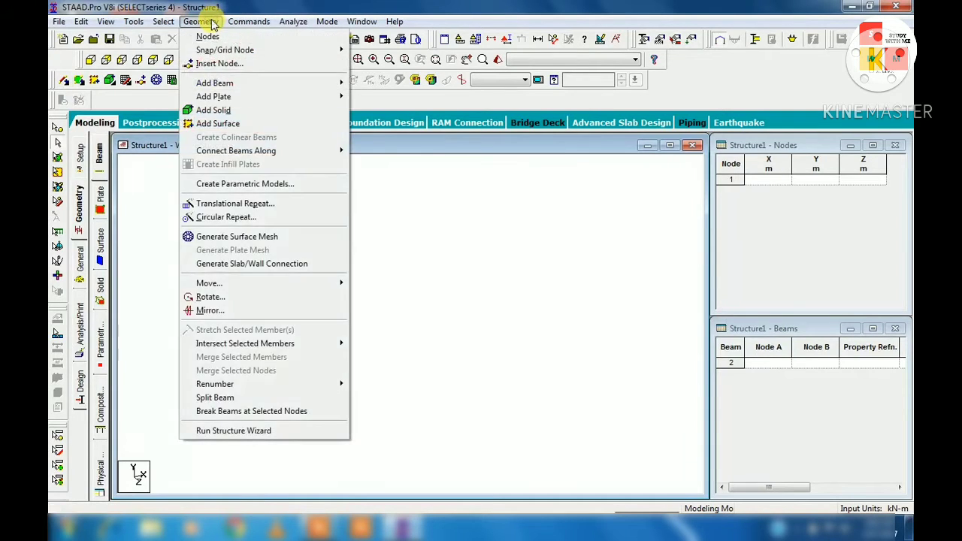
click(263, 431)
click(273, 152)
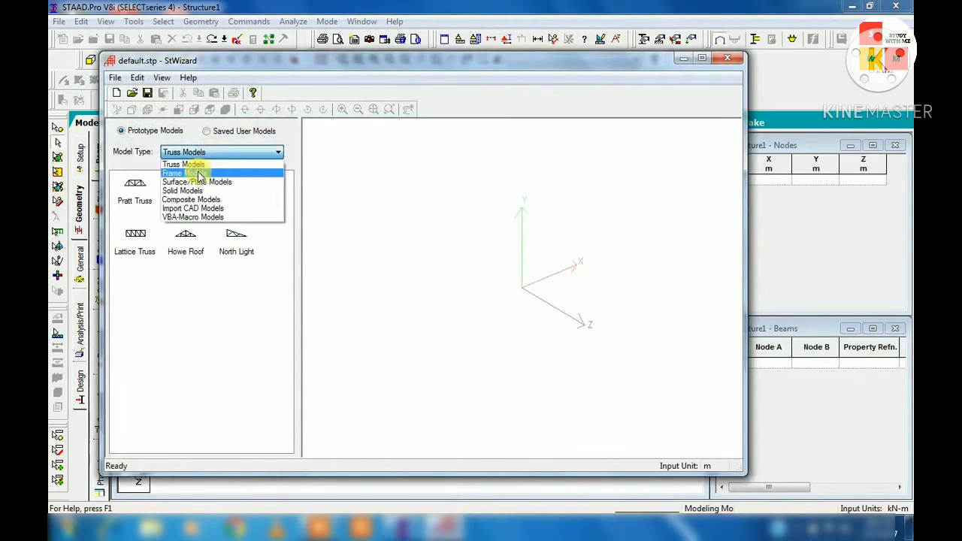
click(200, 174)
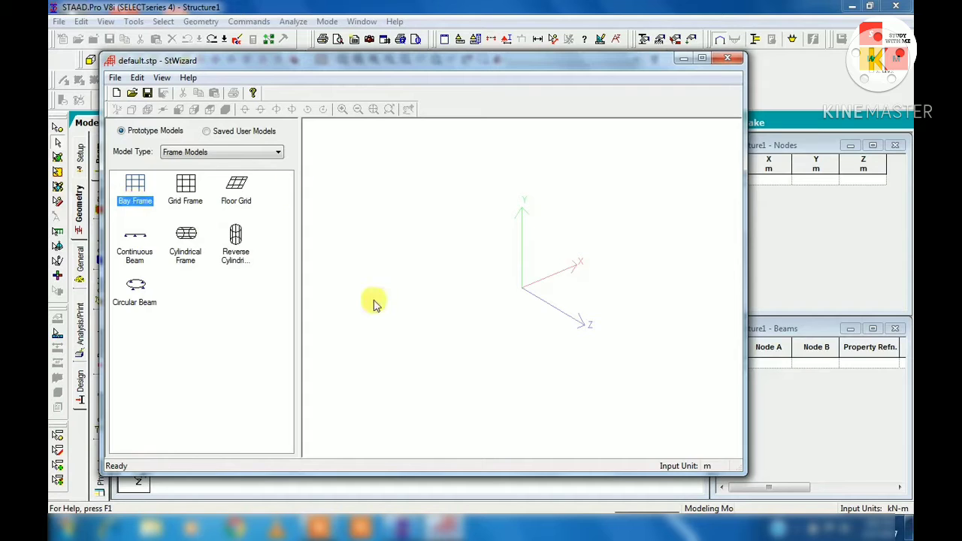
Step: Generate a Grid Frame prototype 12 m long, 15 m high and 12 m wide with 4, 5 and 4 bays, and inspect it in 3D
double_click(188, 187)
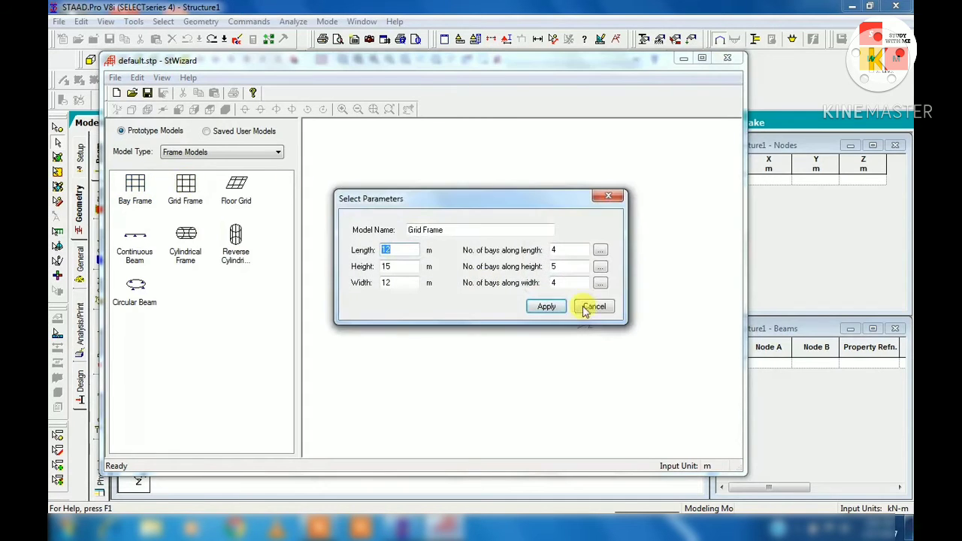
click(543, 302)
drag(527, 340, 533, 258)
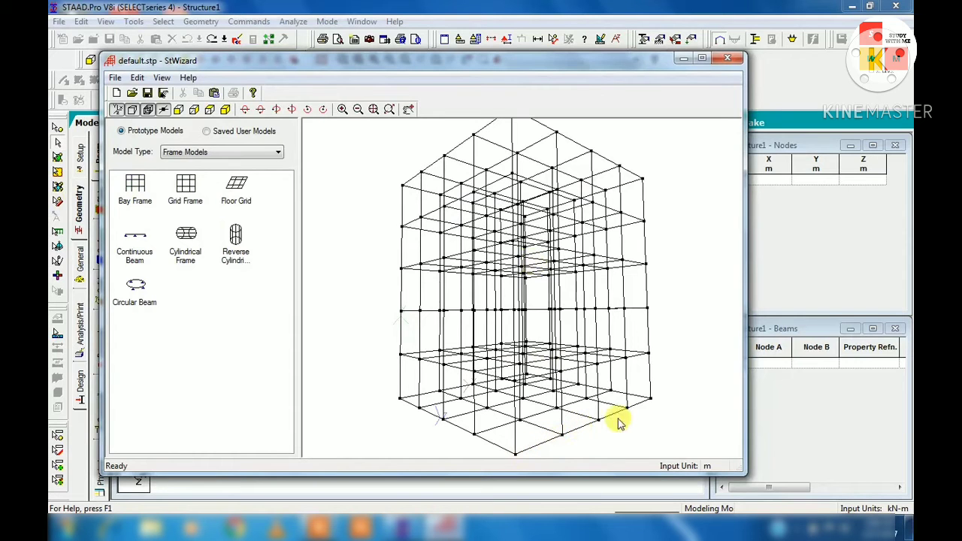
drag(465, 400, 398, 335)
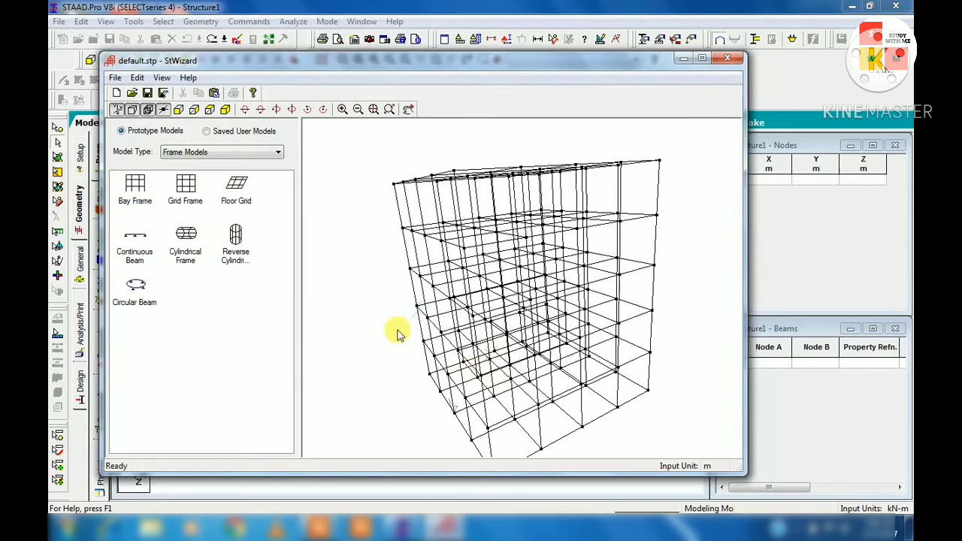
Step: Generate a Floor Grid prototype 12 m by 12 m with 4 bays along both length and width, and inspect it
double_click(236, 188)
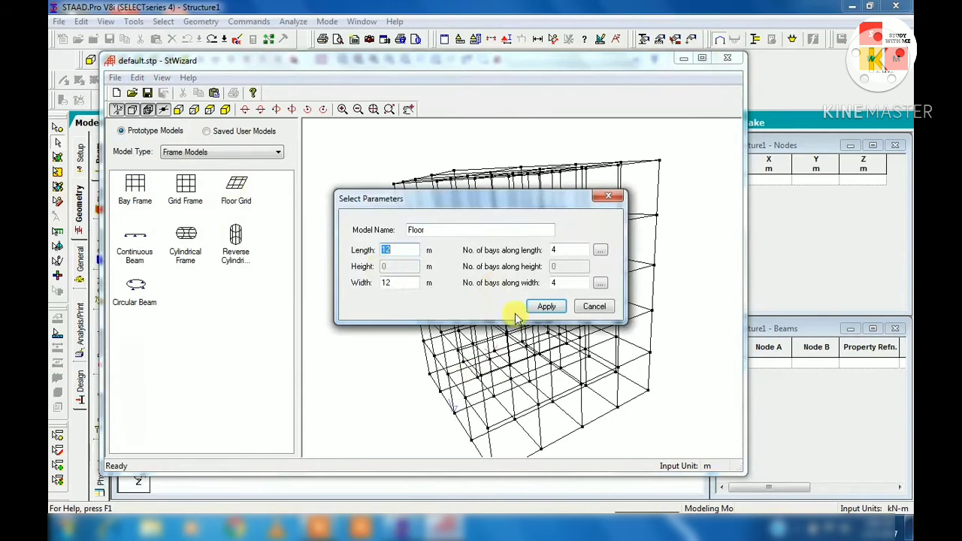
click(535, 302)
drag(512, 275, 658, 340)
drag(580, 365, 492, 318)
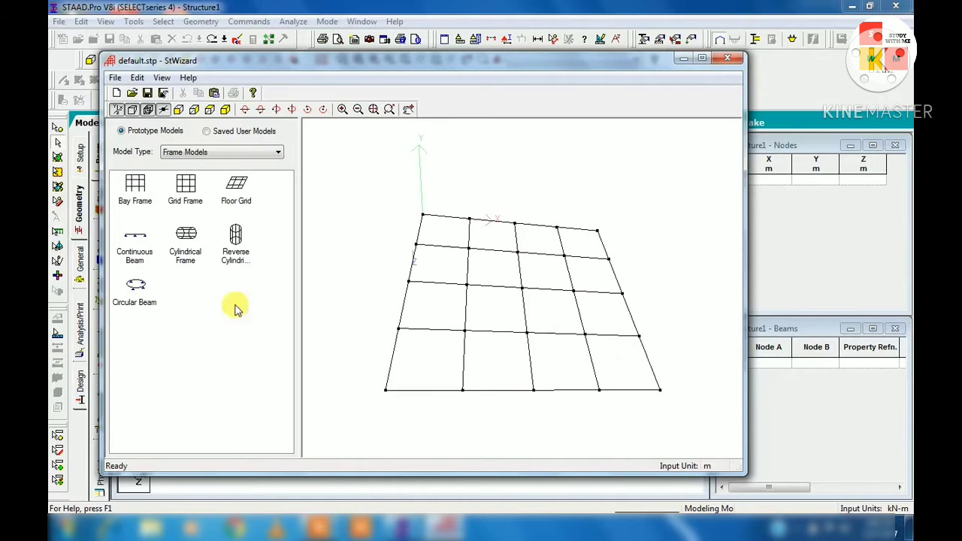
Step: Generate a Continuous Beam prototype 12 m long with 4 bays and inspect it in 3D
double_click(143, 260)
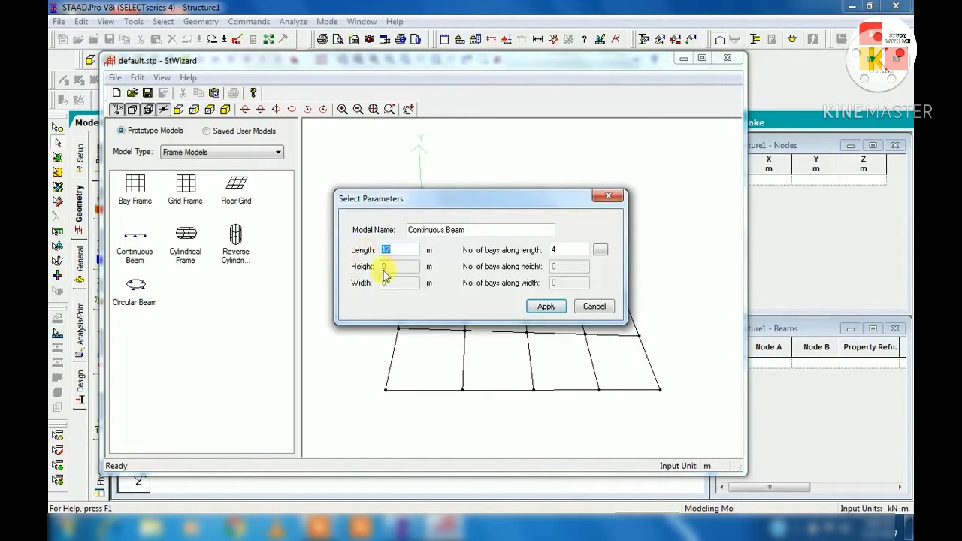
click(547, 306)
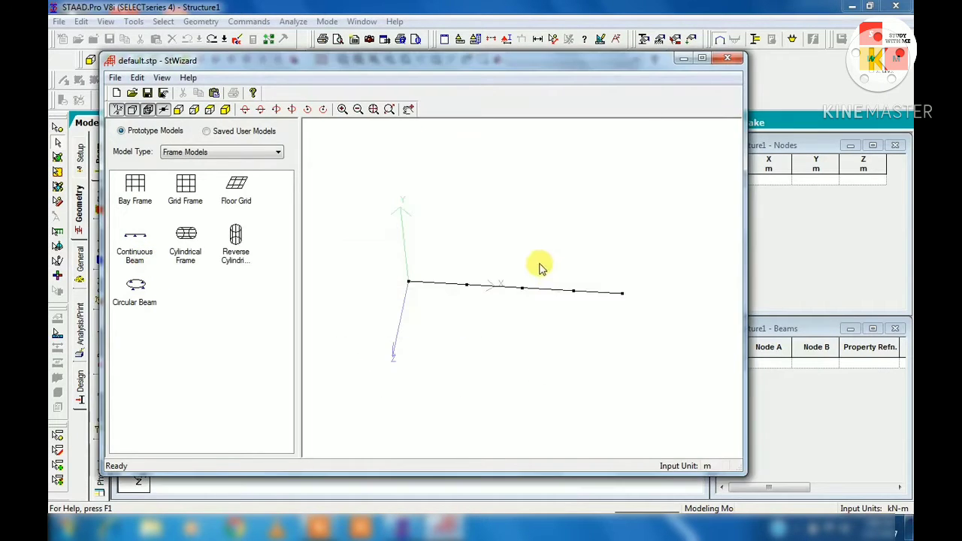
drag(470, 327, 557, 266)
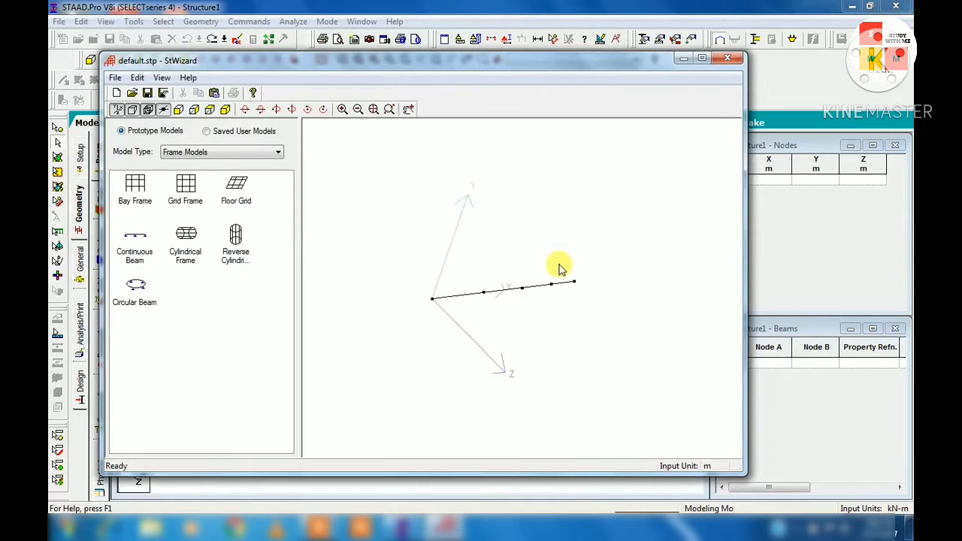
Step: Generate a Cylindrical Frame with 20 m length, 5 m radius, 180-degree angle, 5 bays along length and 18 along periphery, and inspect the vault
double_click(186, 248)
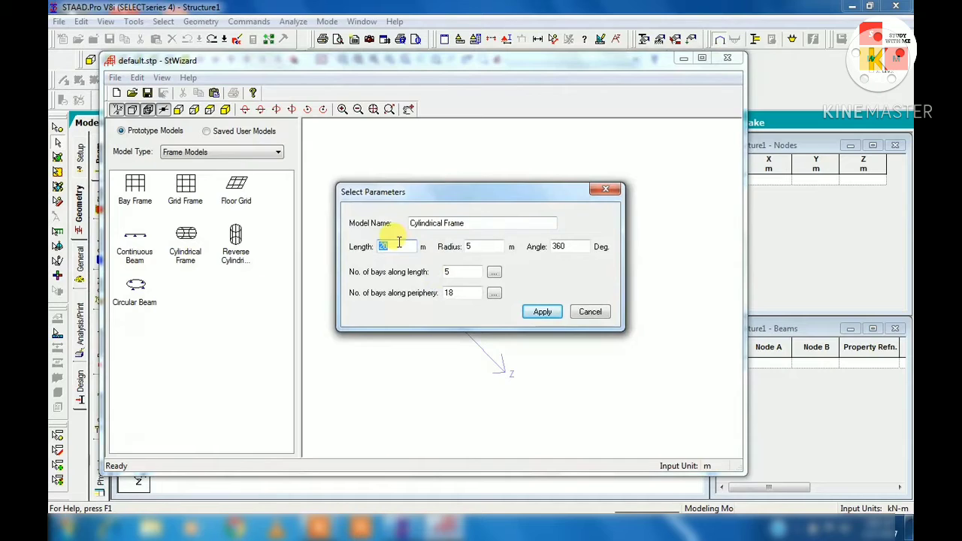
drag(575, 248, 532, 248)
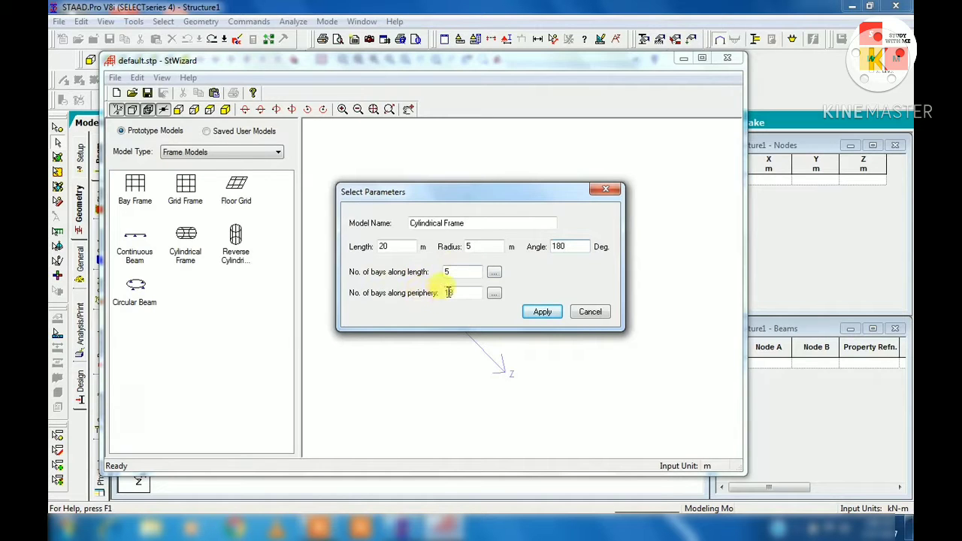
click(542, 312)
drag(566, 336, 543, 412)
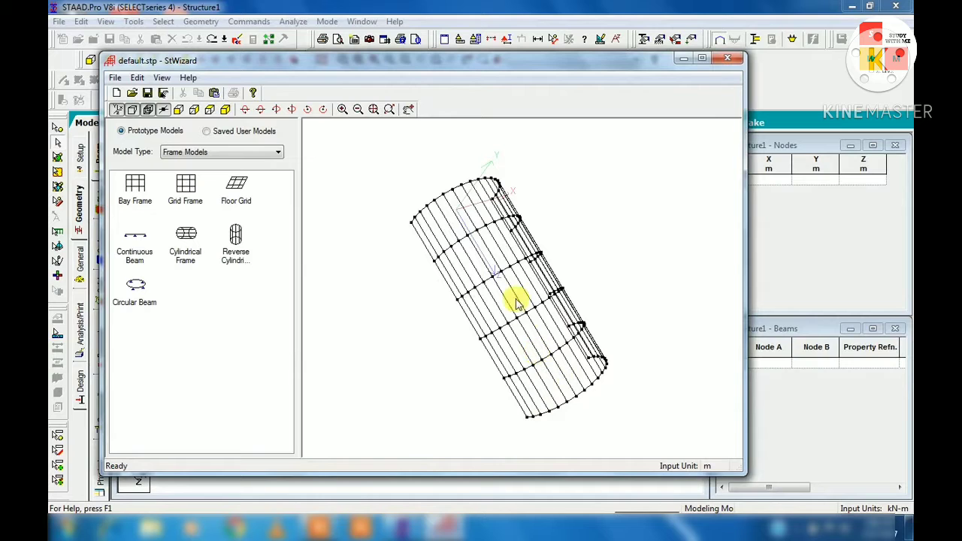
drag(591, 359, 491, 408)
drag(619, 372, 430, 272)
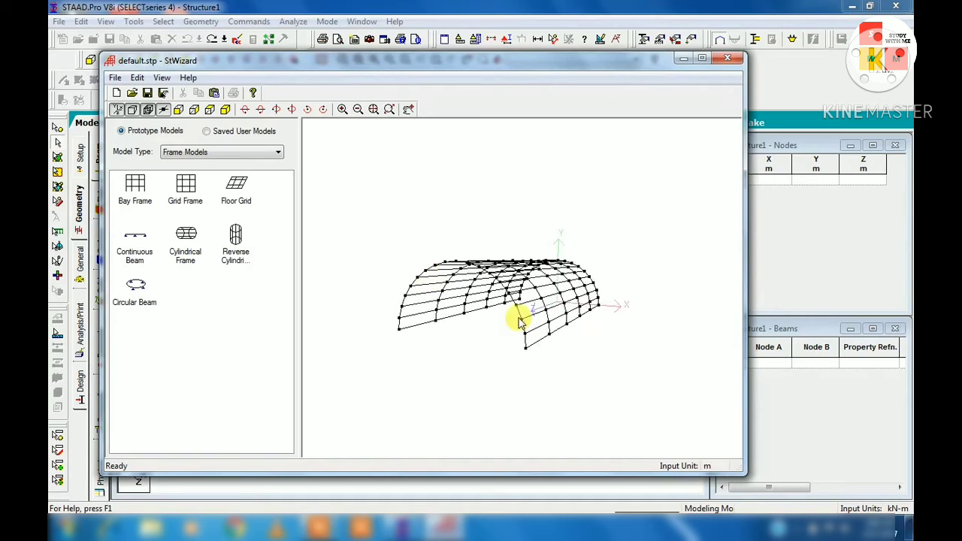
drag(516, 318, 468, 322)
scroll(516, 292, down, 1)
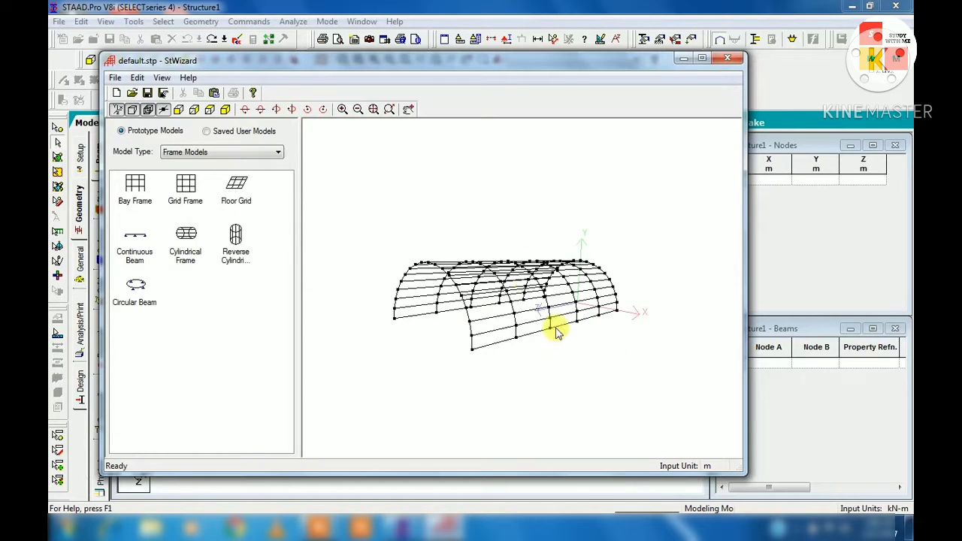
drag(554, 327, 473, 340)
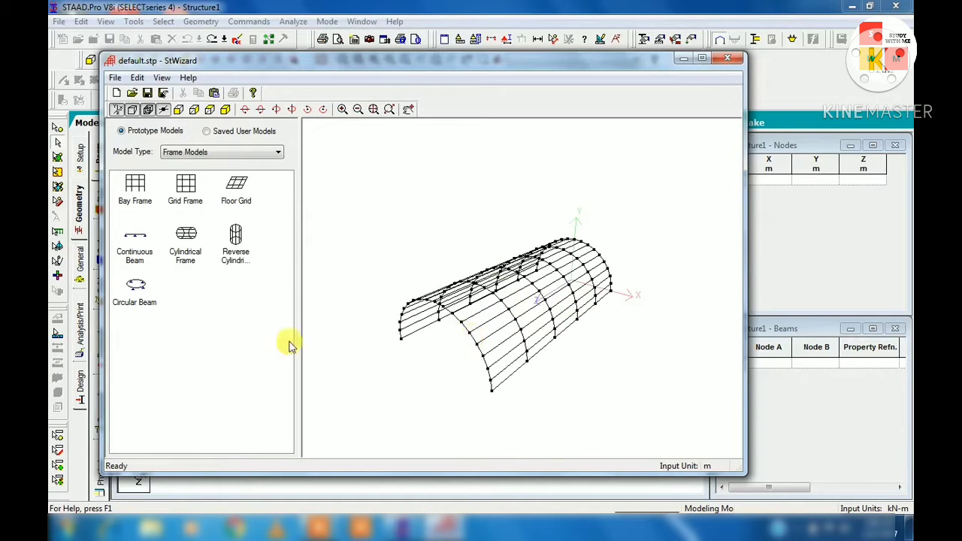
Step: Generate a Circular Beam prototype with a 5 m radius, 360-degree angle and 18 bays along the periphery
click(234, 235)
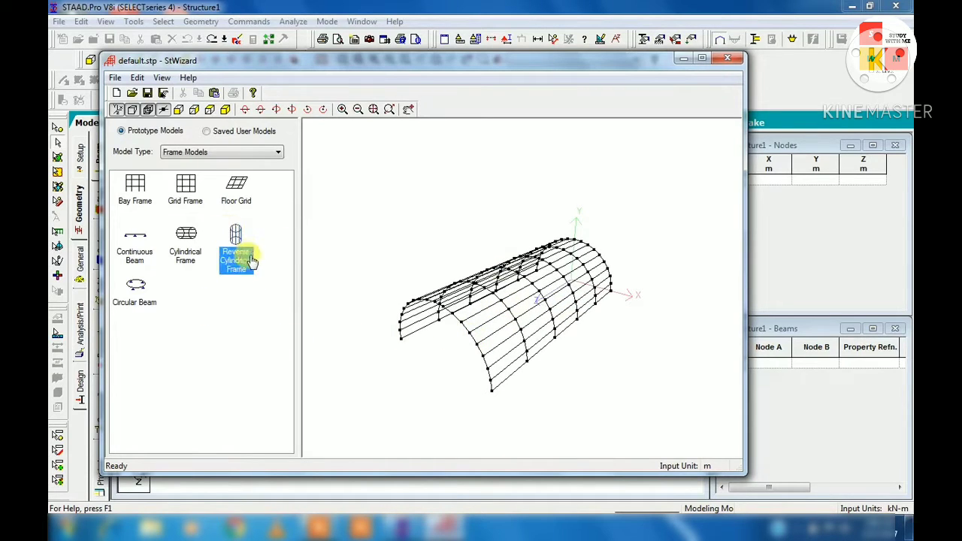
double_click(135, 290)
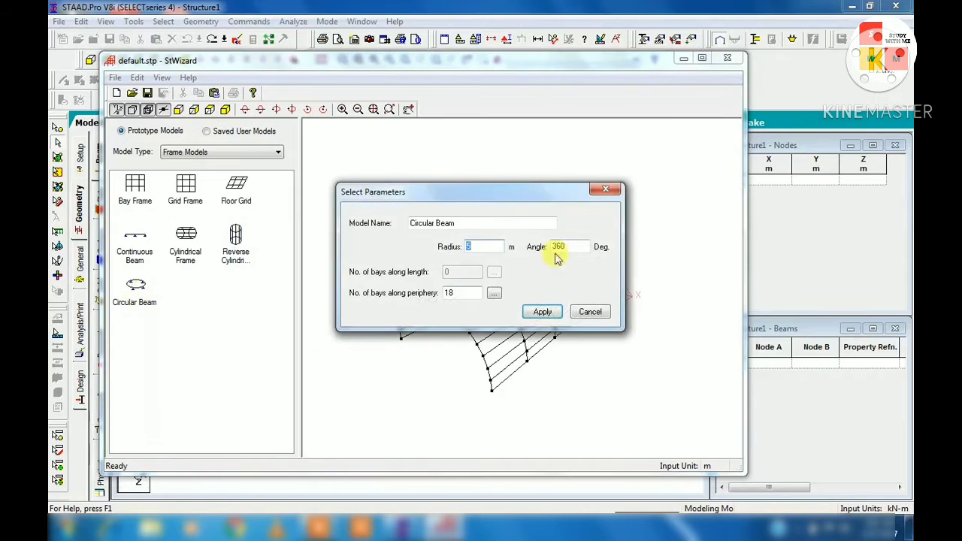
click(543, 312)
Step: Generate a Howe Roof from the Truss Models, 50 m long, 10 m high and 10 m wide with 6 bays along length and 1 along width
click(256, 153)
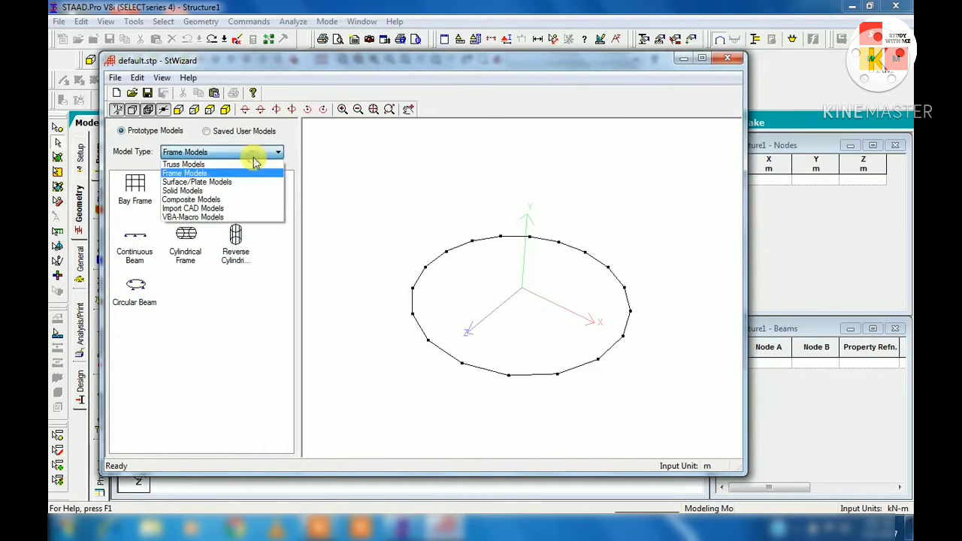
click(247, 164)
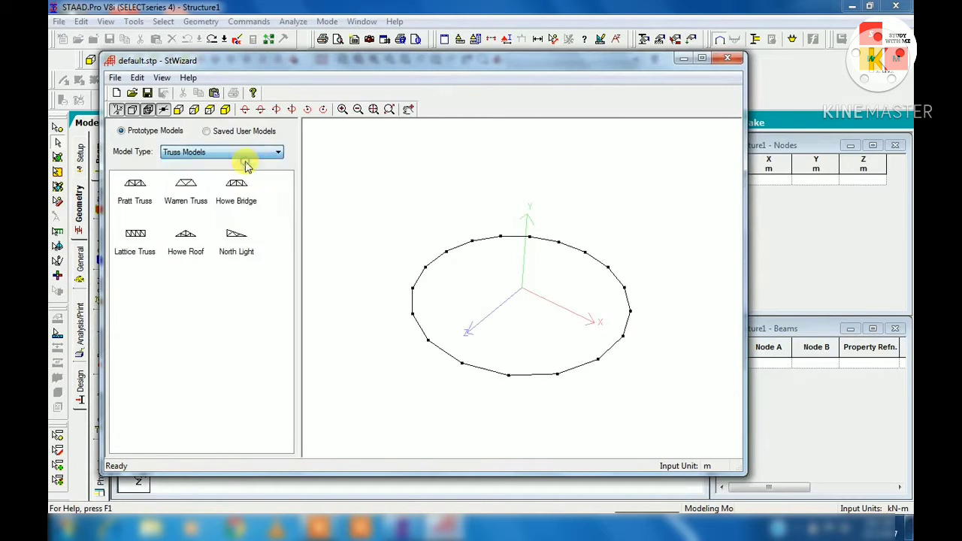
double_click(179, 237)
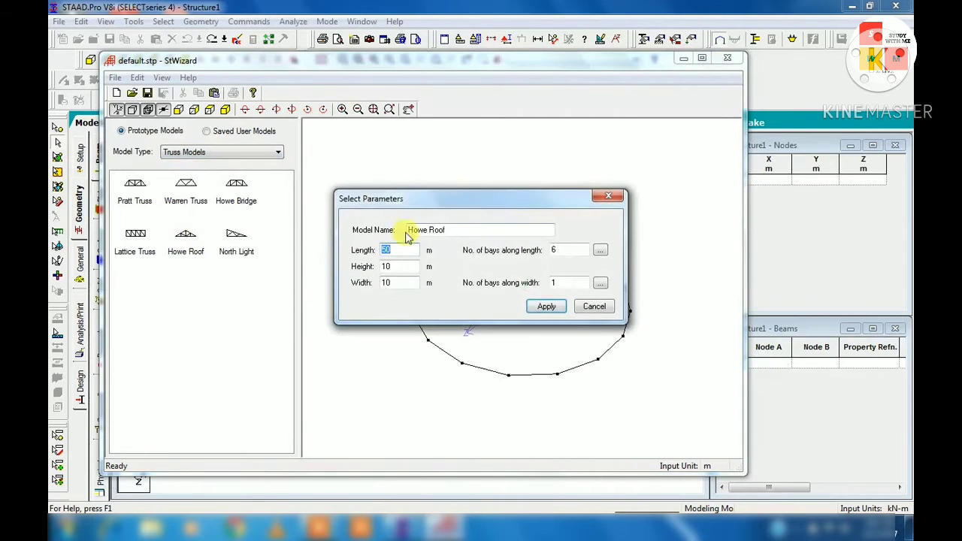
click(538, 309)
drag(542, 323, 426, 339)
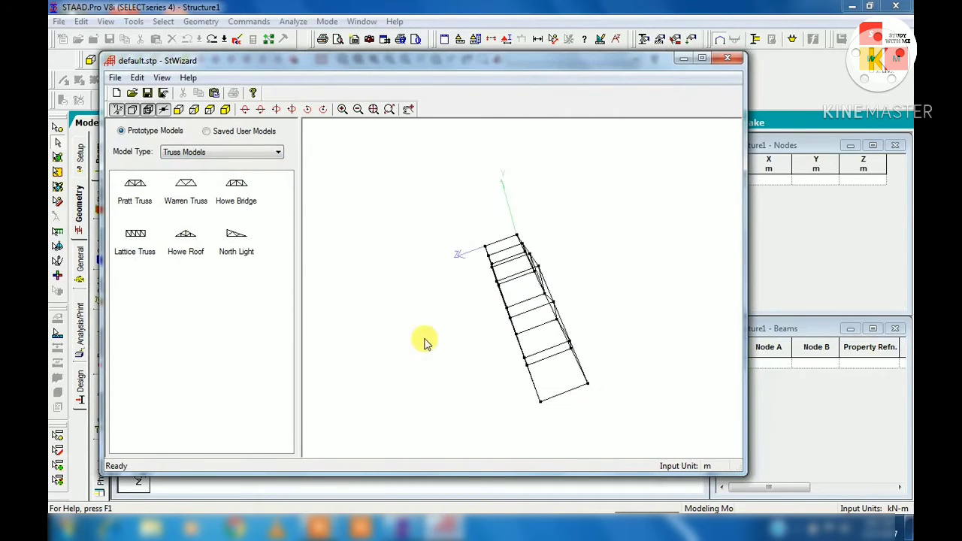
Step: Generate a Bay Frame from the Frame Models, 12 m long, 15 m high and 12 m wide with 4, 5 and 4 bays
click(199, 158)
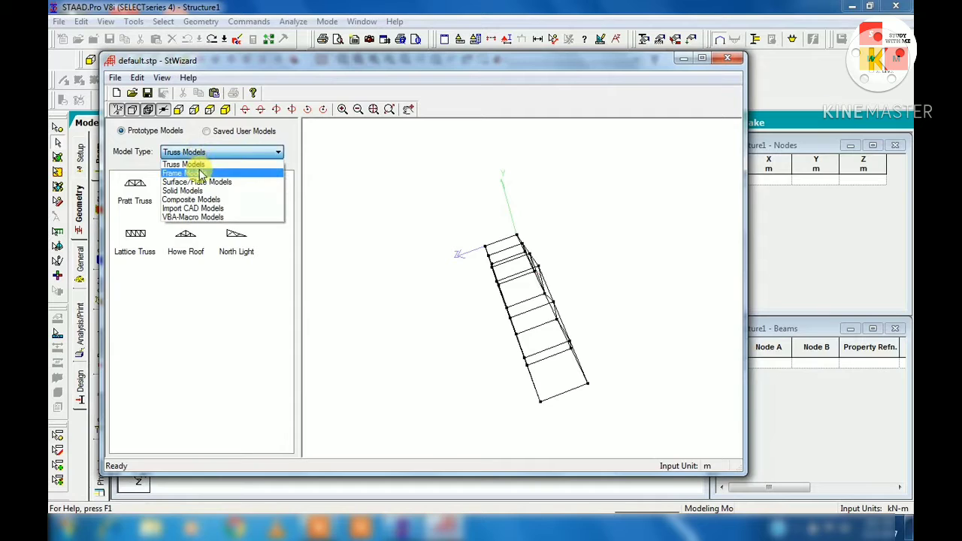
click(188, 164)
click(136, 193)
double_click(138, 194)
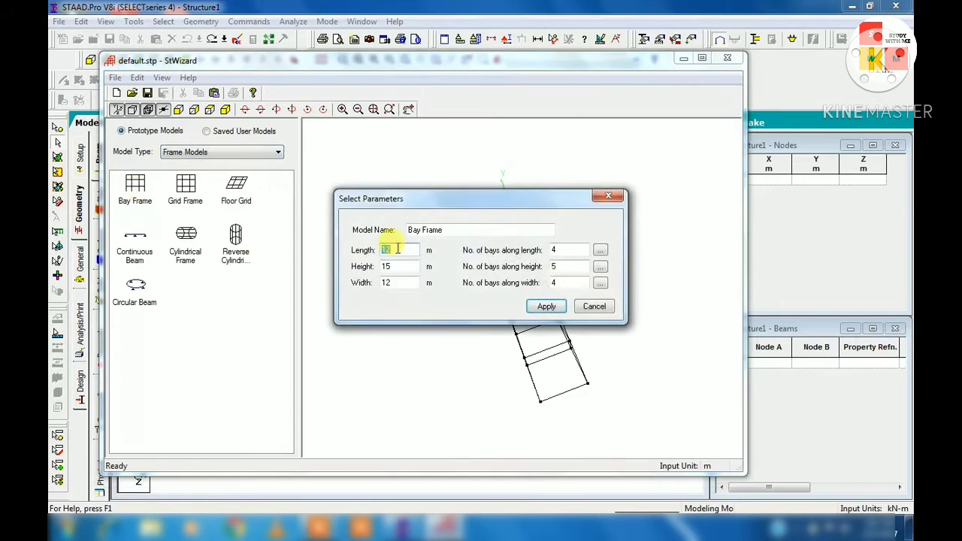
click(546, 307)
click(394, 250)
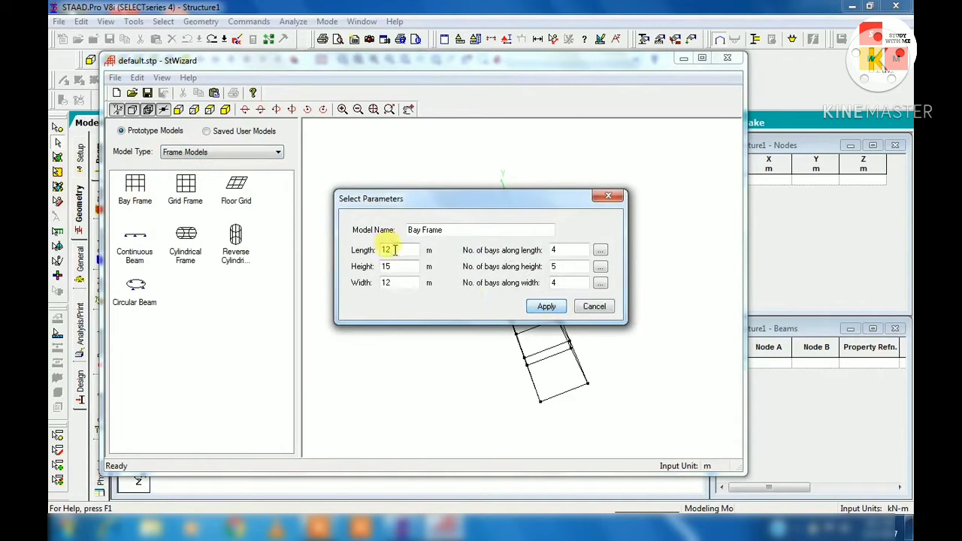
click(547, 307)
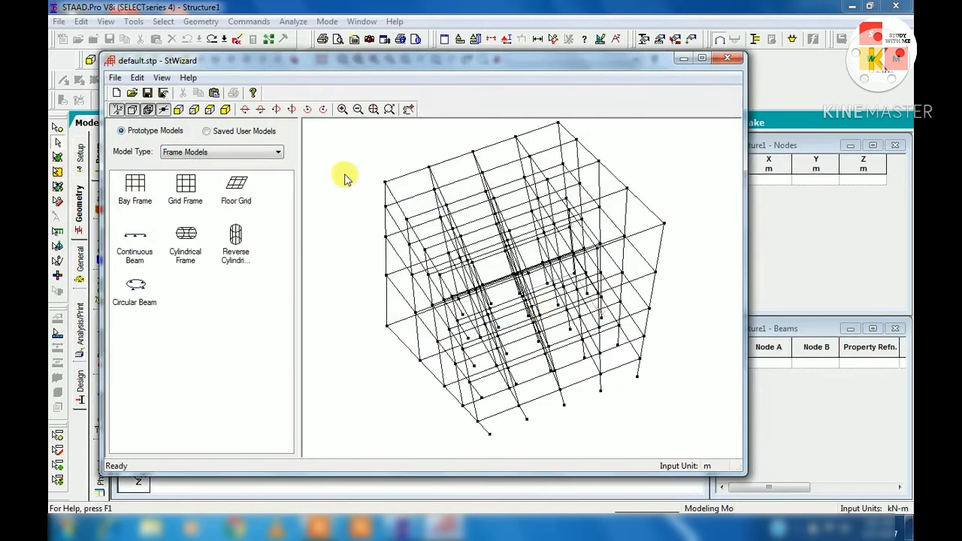
Step: Transfer the bay frame prototype into the STAAD.Pro model with X, Y and Z offsets of 0 m
click(136, 79)
click(188, 107)
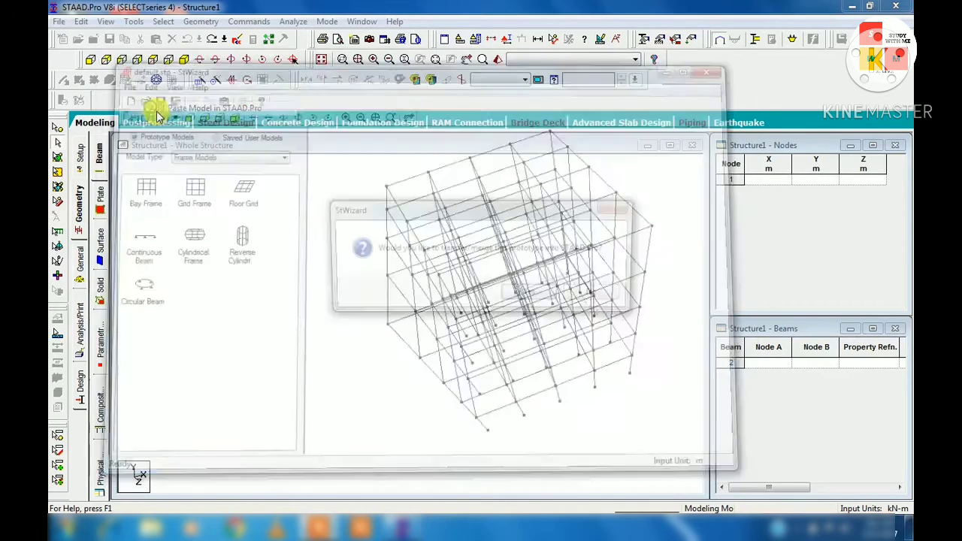
click(528, 294)
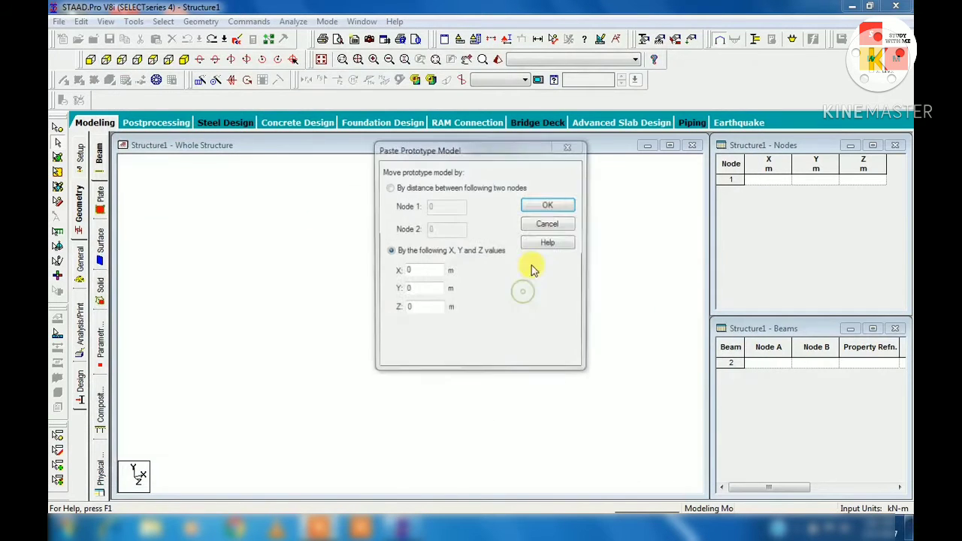
click(548, 203)
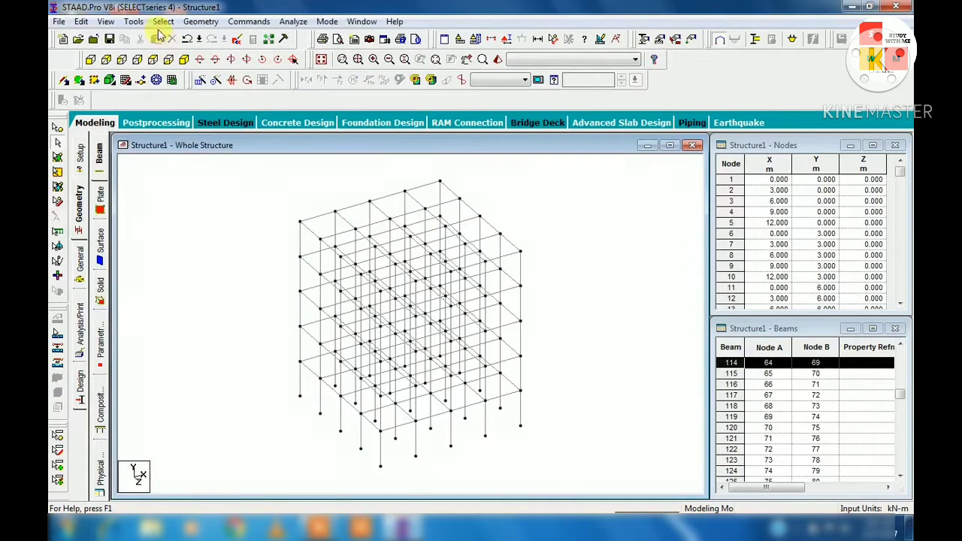
Step: Generate a Howe Roof from the Structure Wizard's Truss Models, 12 m long, 3.5 m high and 0 m wide with 6 bays along length
click(200, 21)
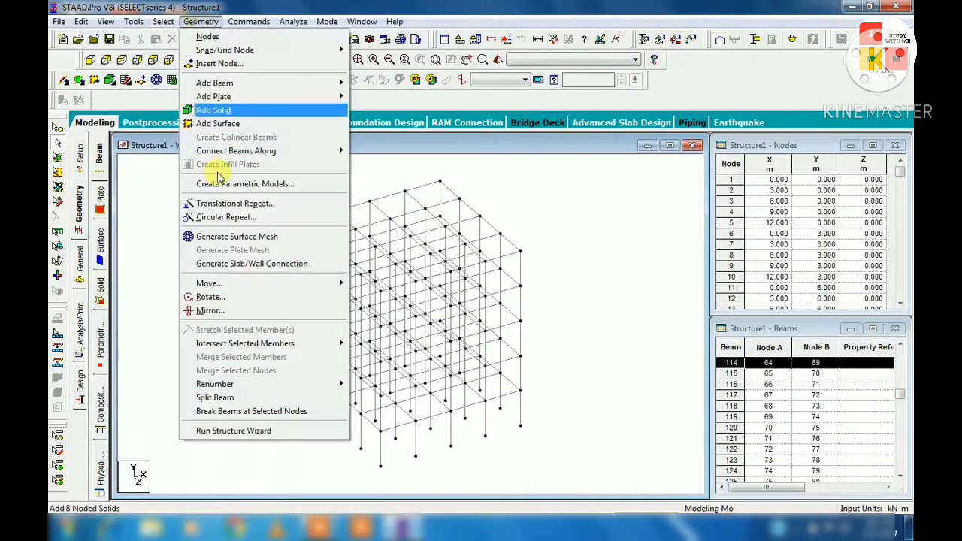
click(248, 430)
click(198, 169)
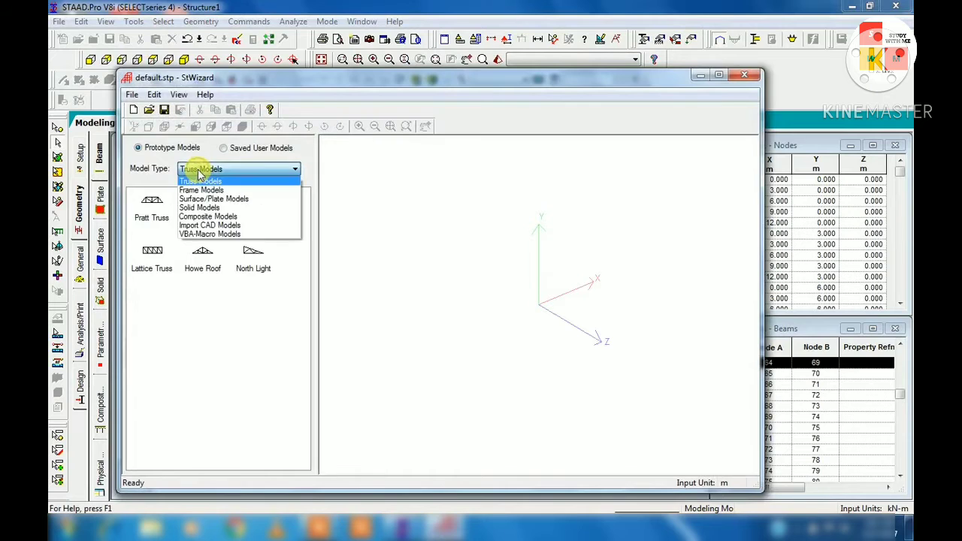
click(200, 180)
double_click(204, 254)
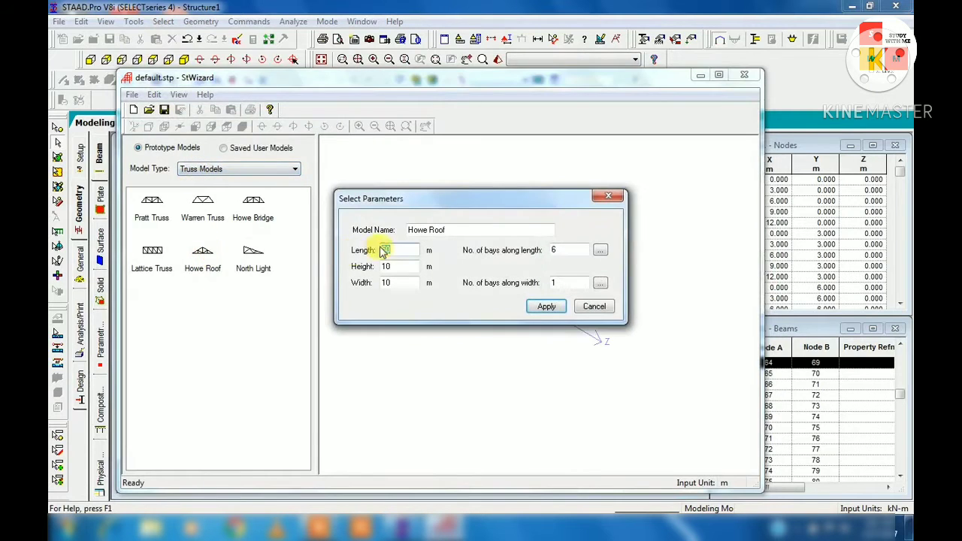
double_click(403, 253)
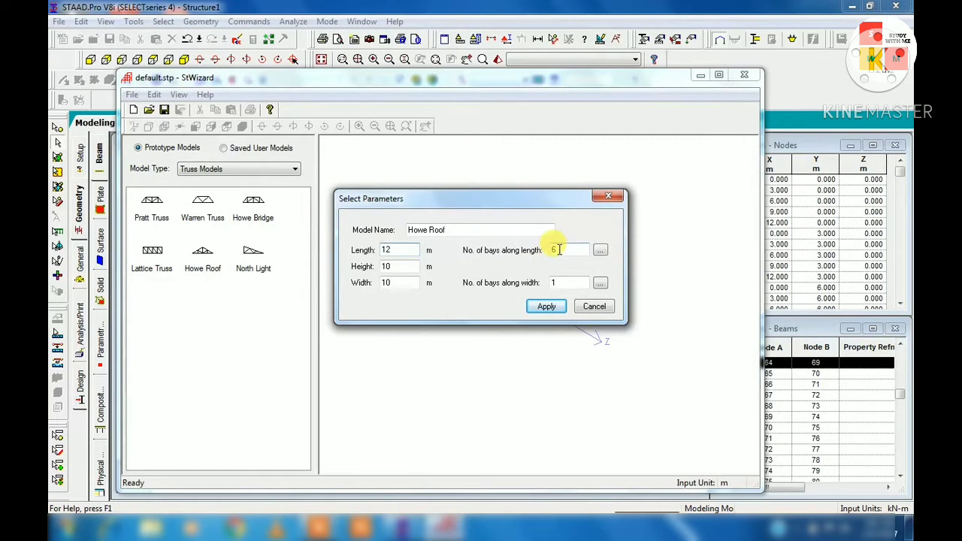
double_click(401, 267)
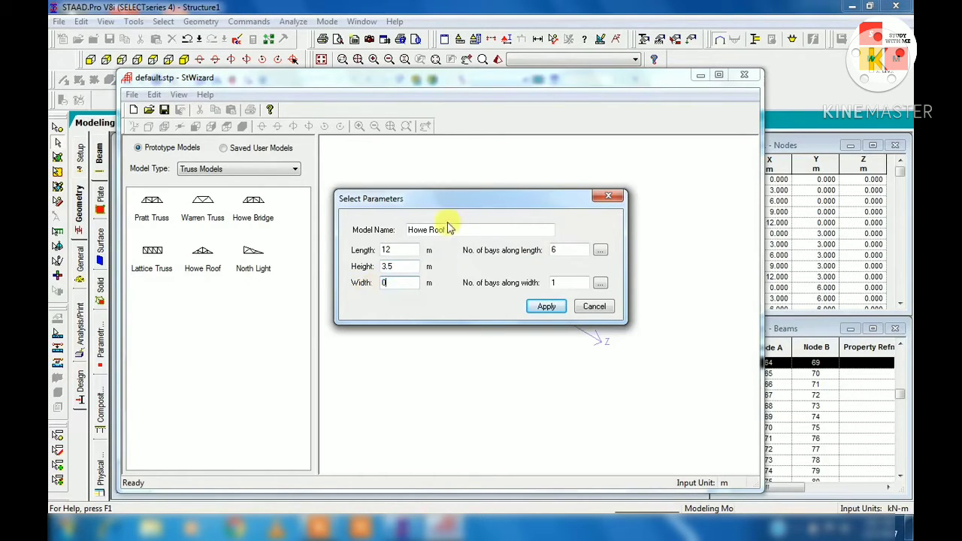
drag(447, 204, 475, 258)
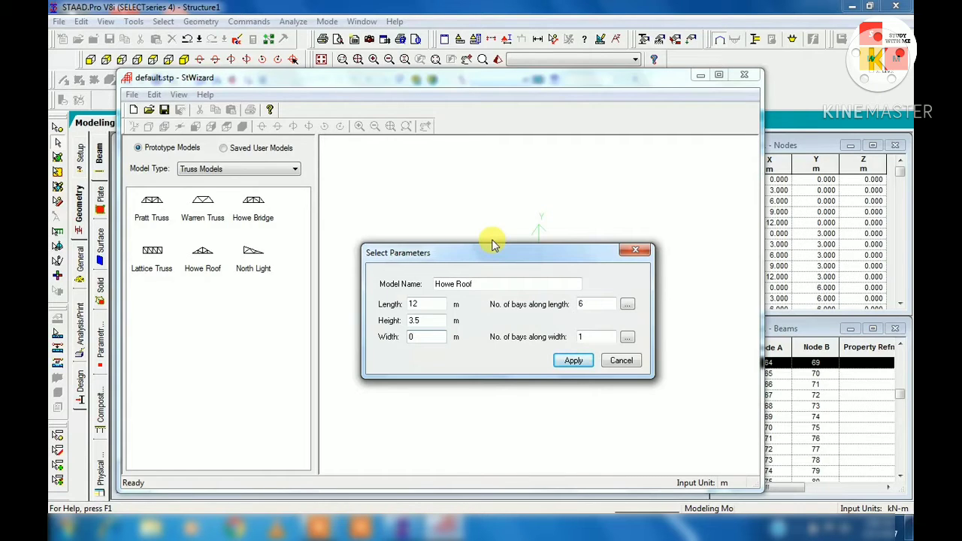
click(572, 361)
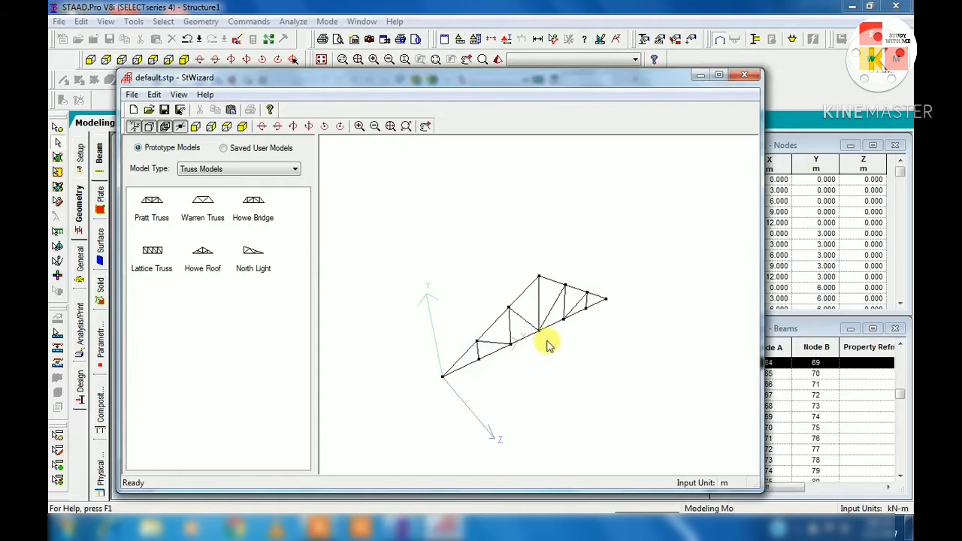
drag(548, 343, 473, 311)
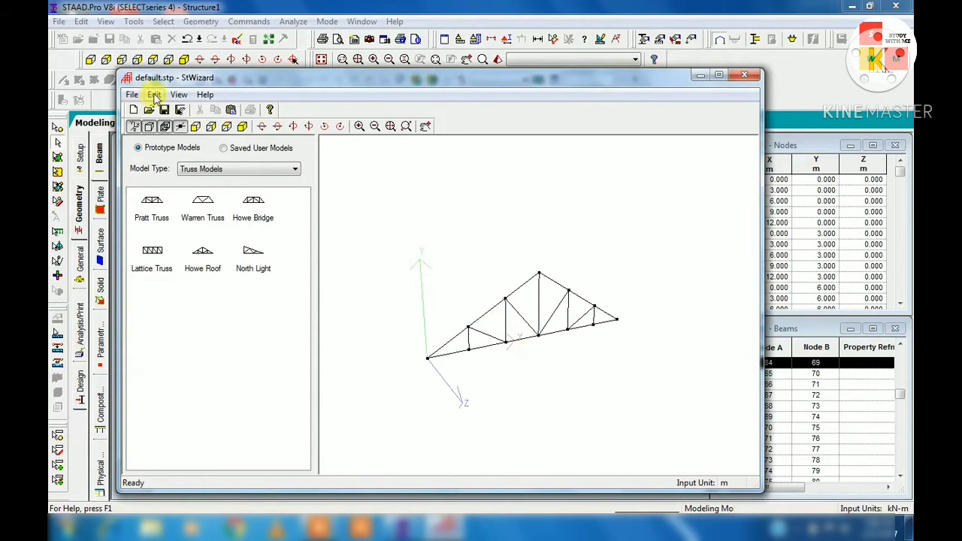
Step: Transfer the Howe roof prototype into the STAAD.Pro model with its lower end node at the origin as reference point, declining the auto save
click(155, 94)
click(170, 124)
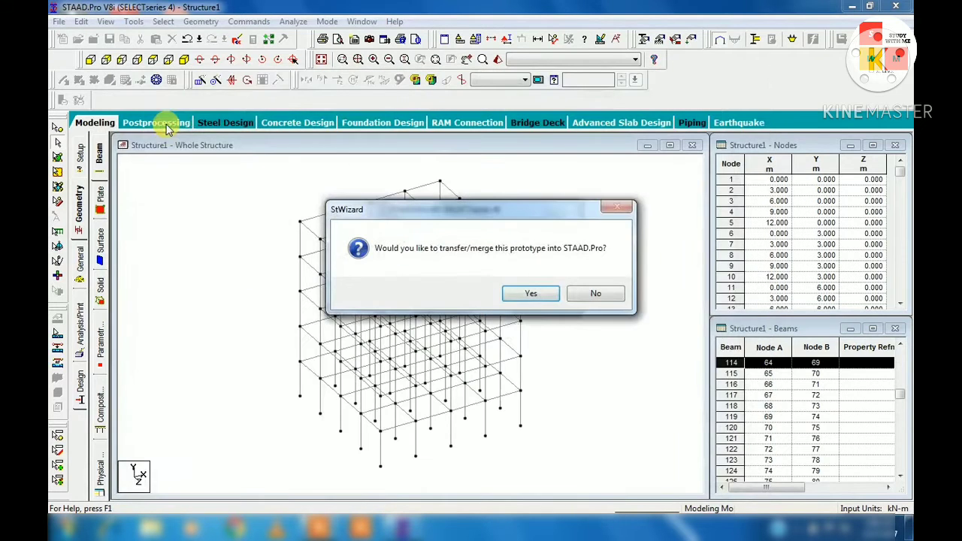
click(527, 294)
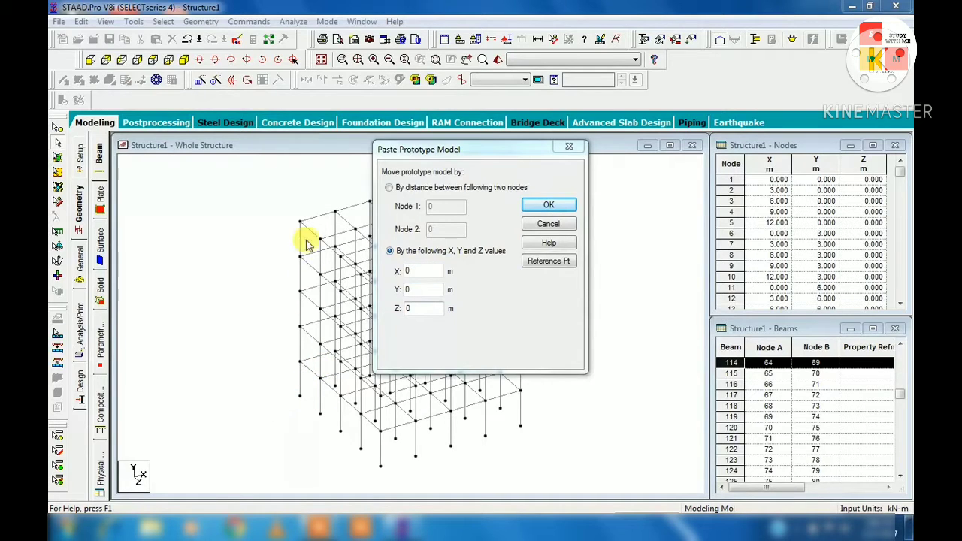
double_click(411, 289)
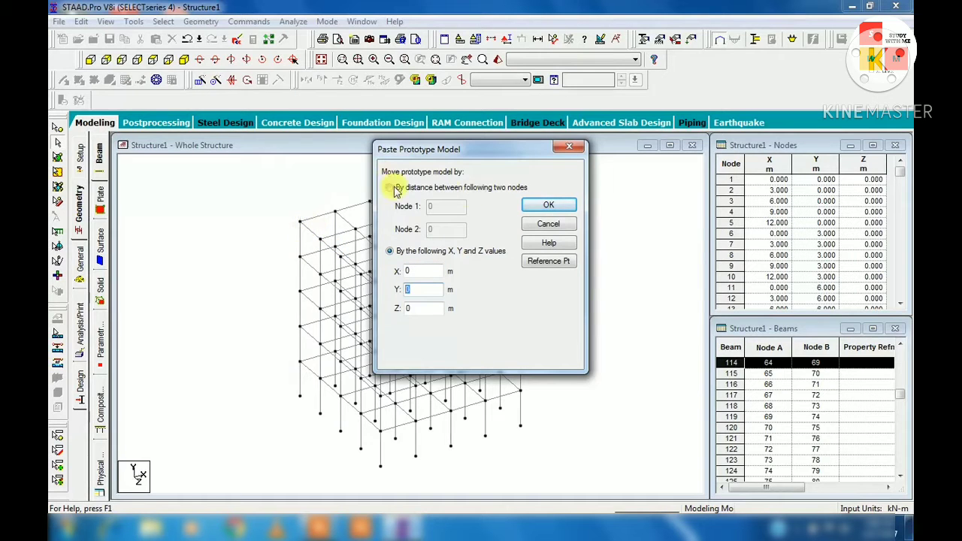
click(548, 263)
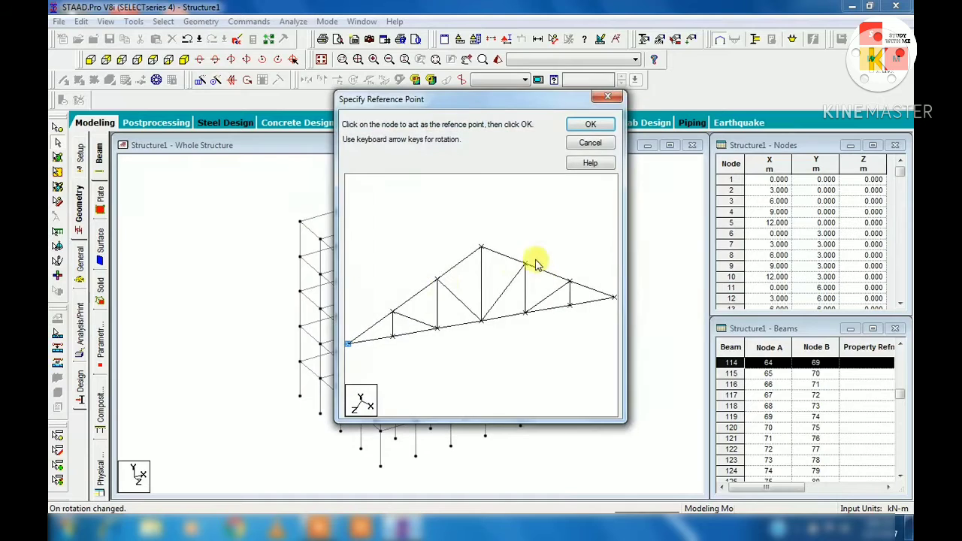
click(349, 346)
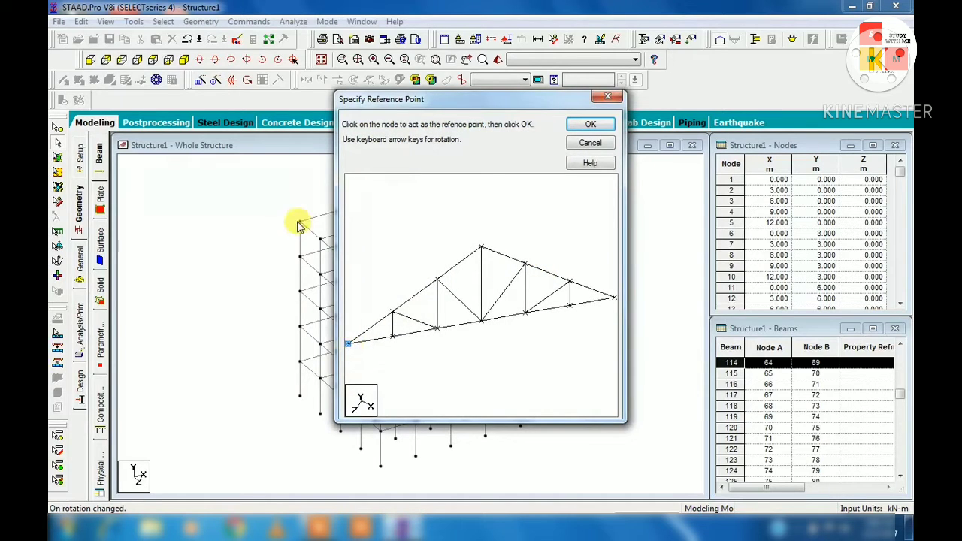
click(590, 126)
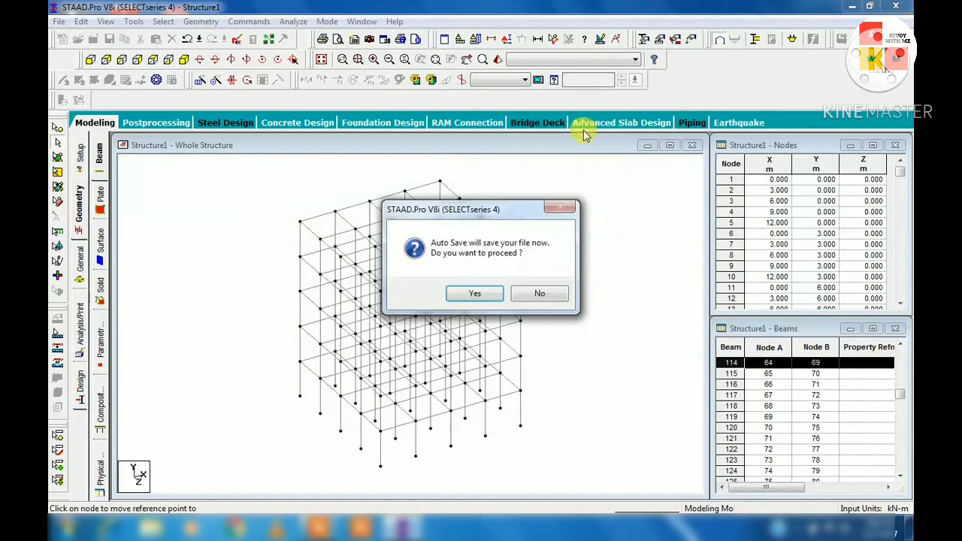
click(542, 297)
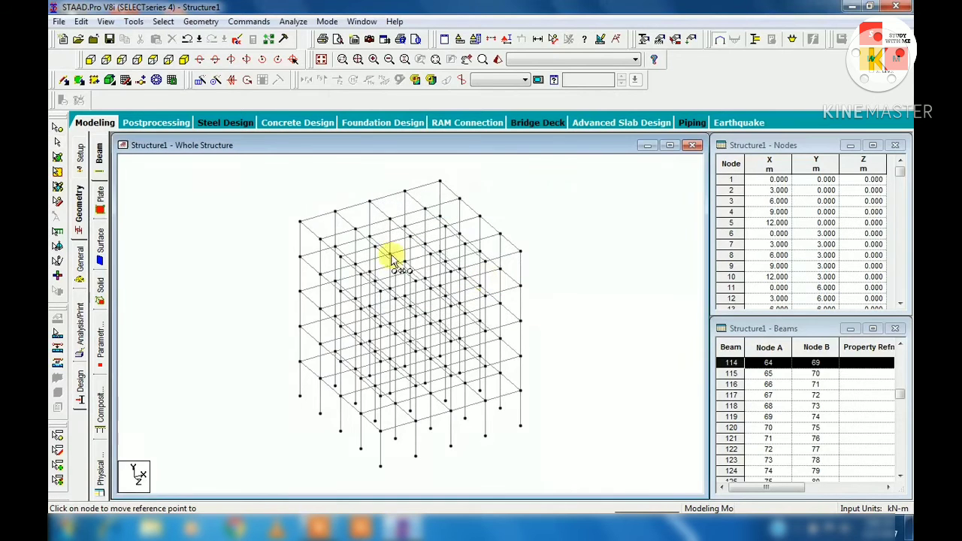
Step: Paste the Howe roof truss at the frame's top corner node with X 0, Y 15 and Z 0 m offsets
click(299, 225)
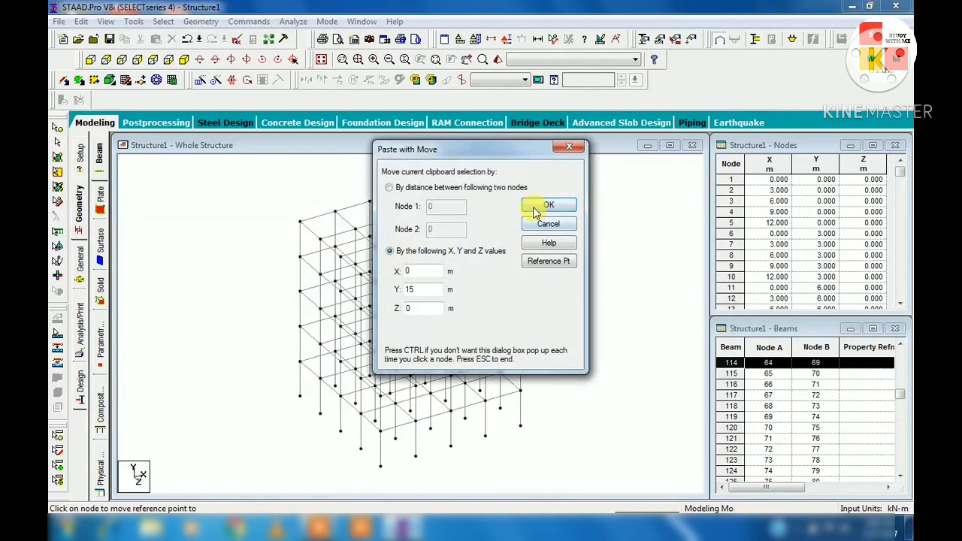
click(563, 198)
click(526, 294)
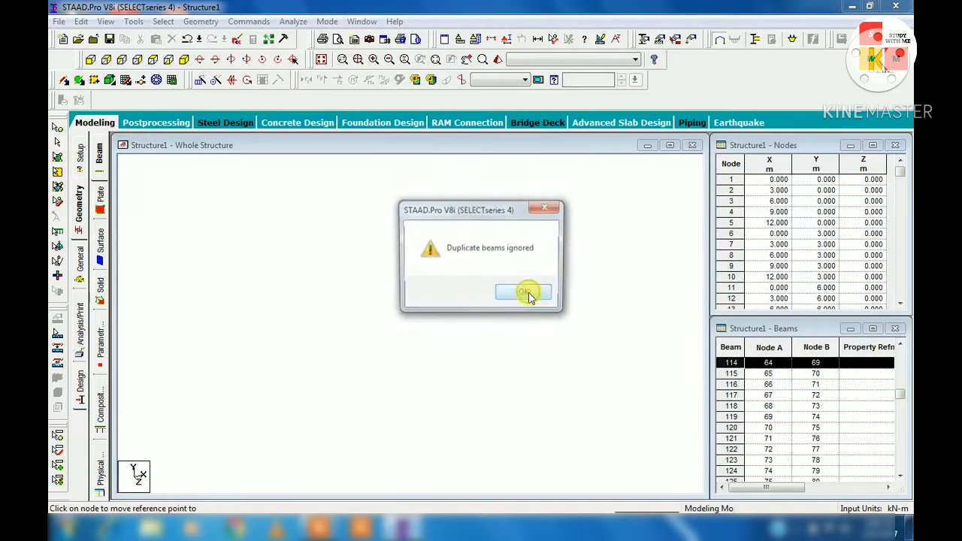
click(525, 294)
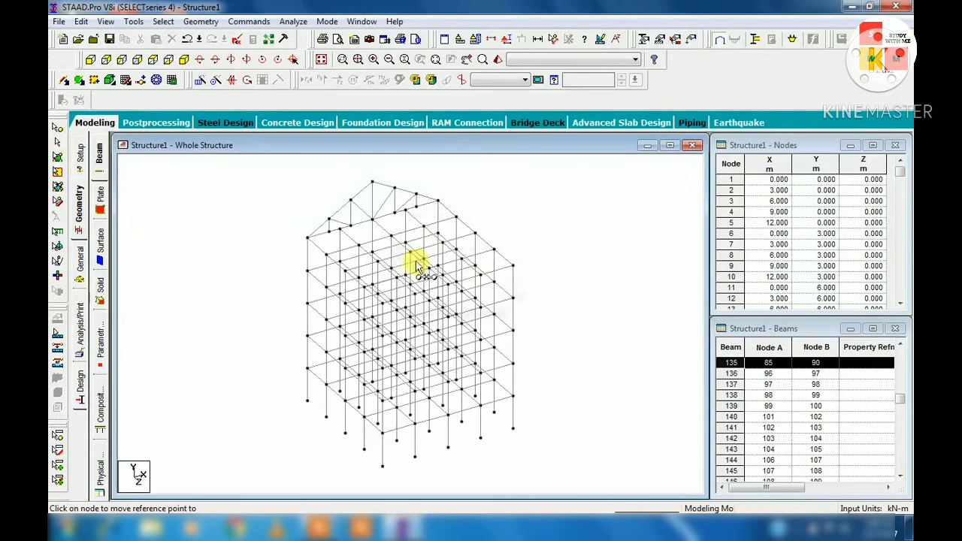
Step: Paste a second Howe roof truss on the next top edge node with X 0, Y 15 and Z 3 m offsets
click(325, 258)
click(550, 206)
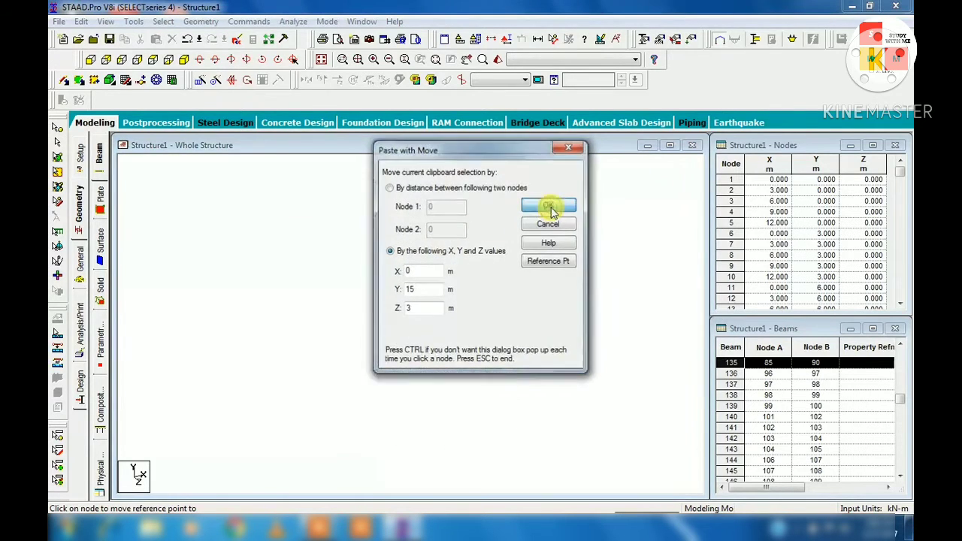
click(525, 293)
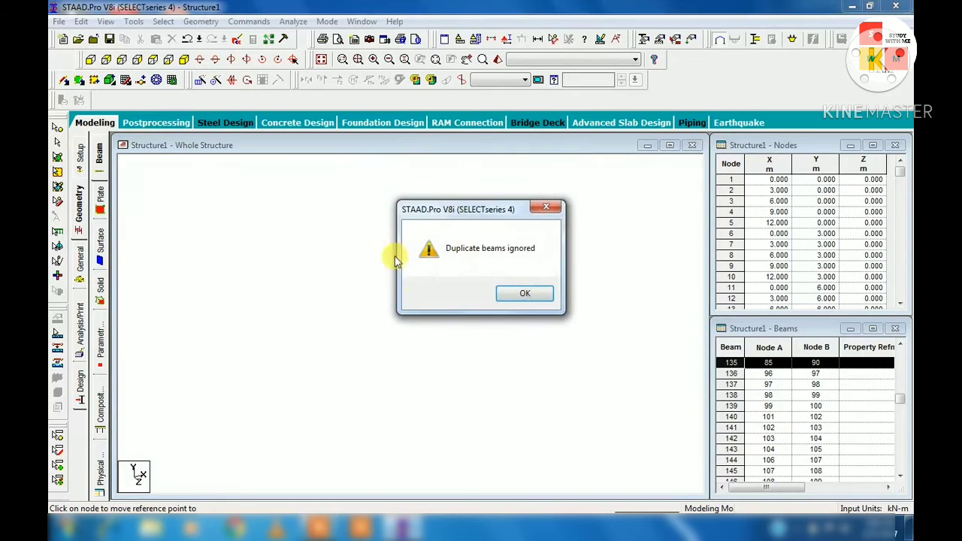
click(522, 296)
Step: Paste a third Howe roof truss on the following top edge node with X 0, Y 15 and Z 6 m offsets
click(346, 270)
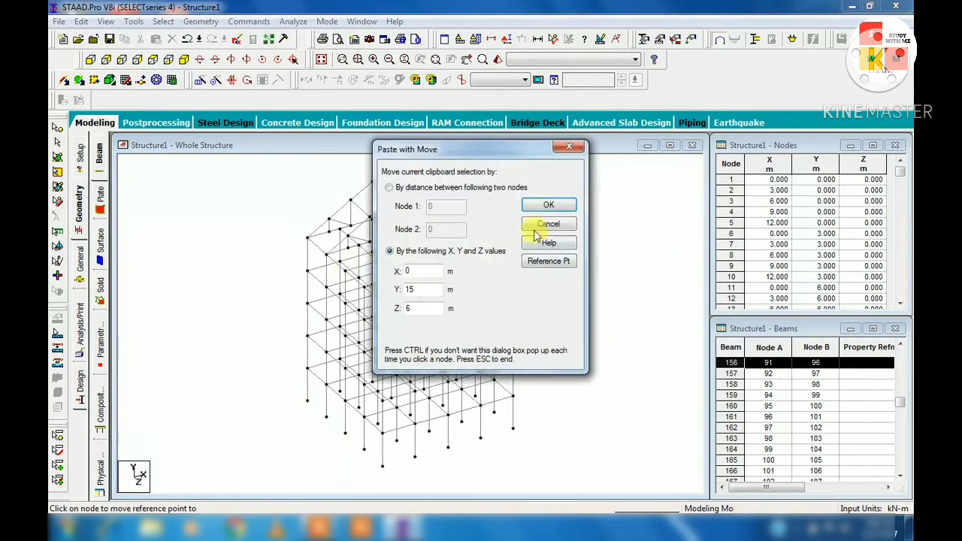
click(546, 208)
click(531, 294)
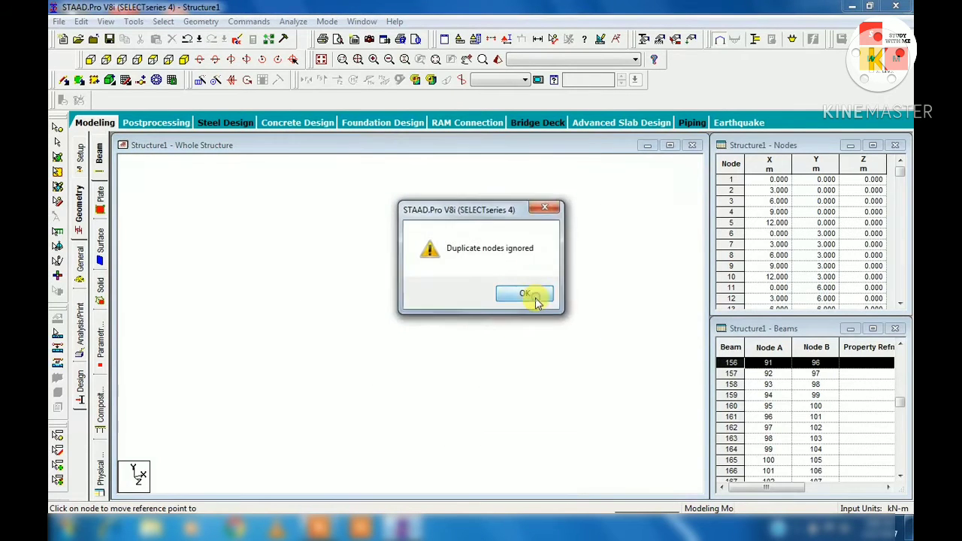
click(535, 297)
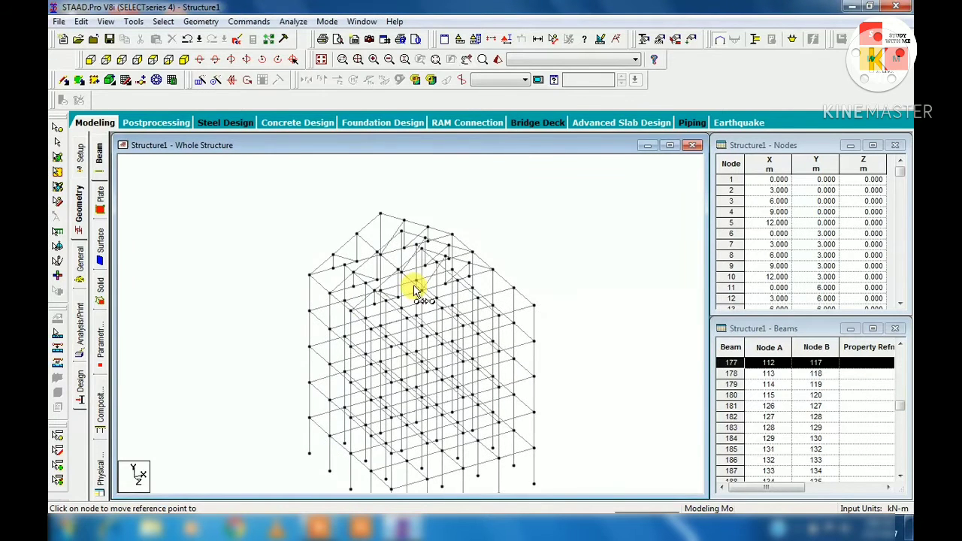
scroll(429, 308, up, 1)
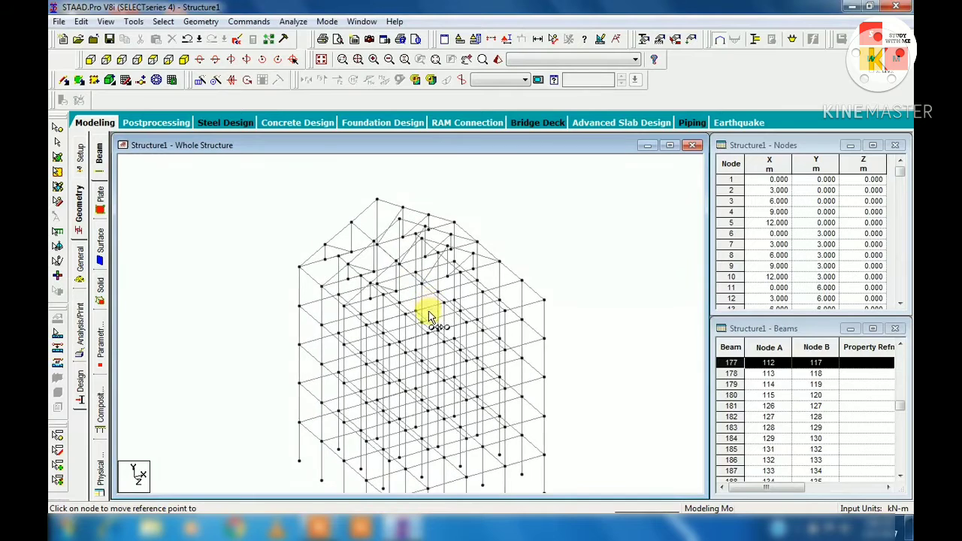
scroll(429, 338, down, 1)
middle_drag(429, 340, 428, 315)
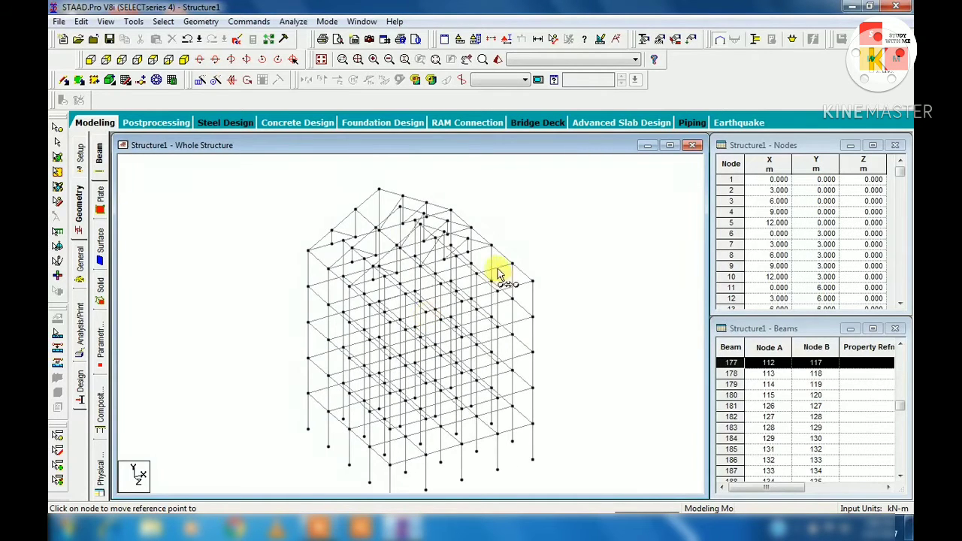
Step: Undo the three pasted roof trusses and the bay frame to clear the model
key(ctrl+z)
key(ctrl+z)
key(ctrl+z)
key(ctrl+z)
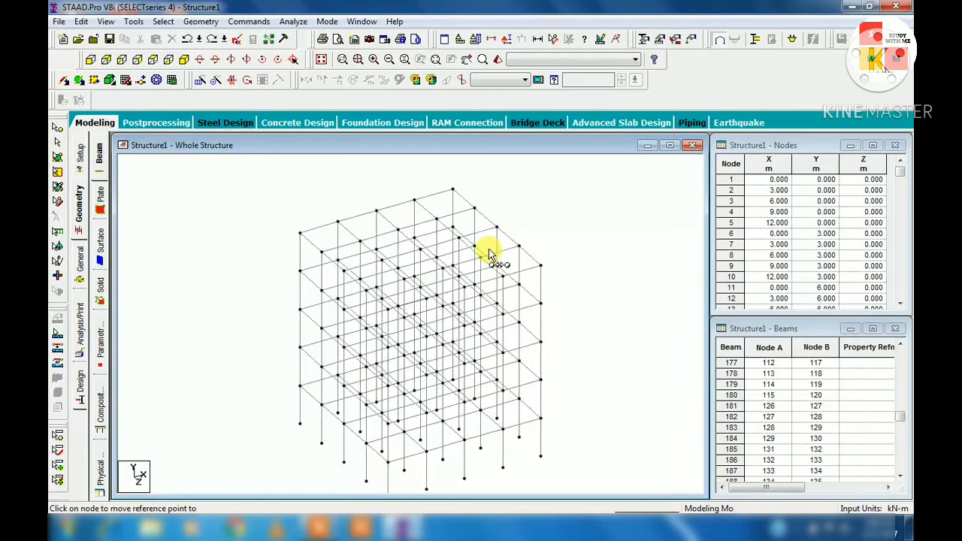
click(200, 21)
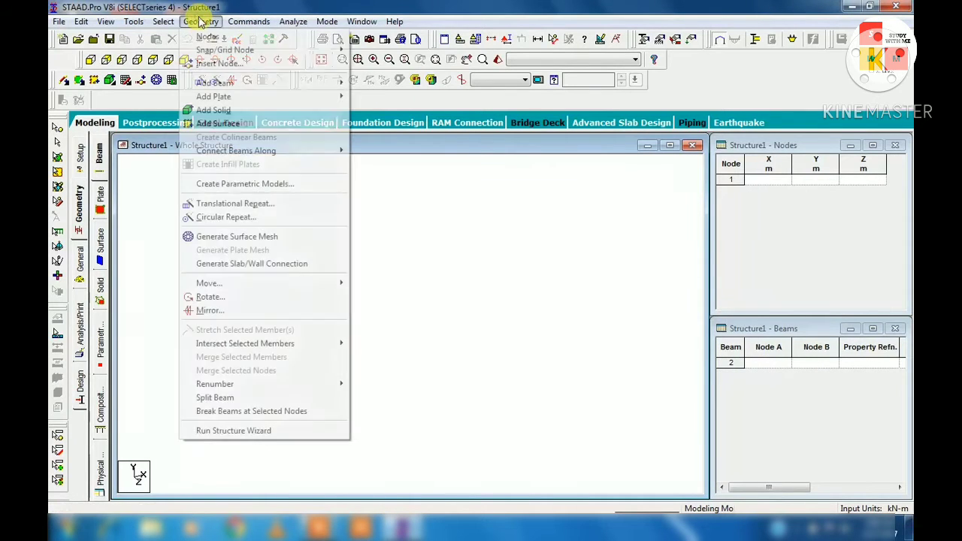
click(257, 433)
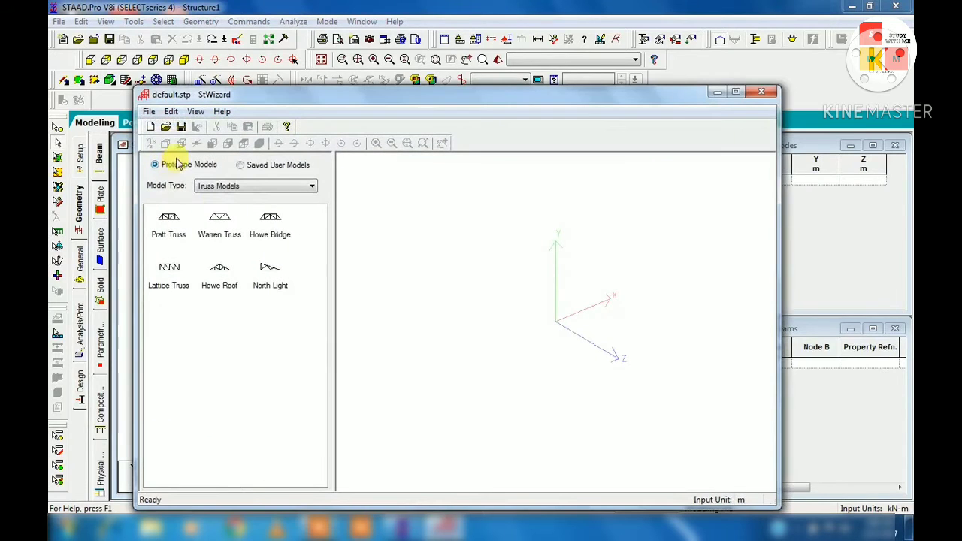
click(224, 190)
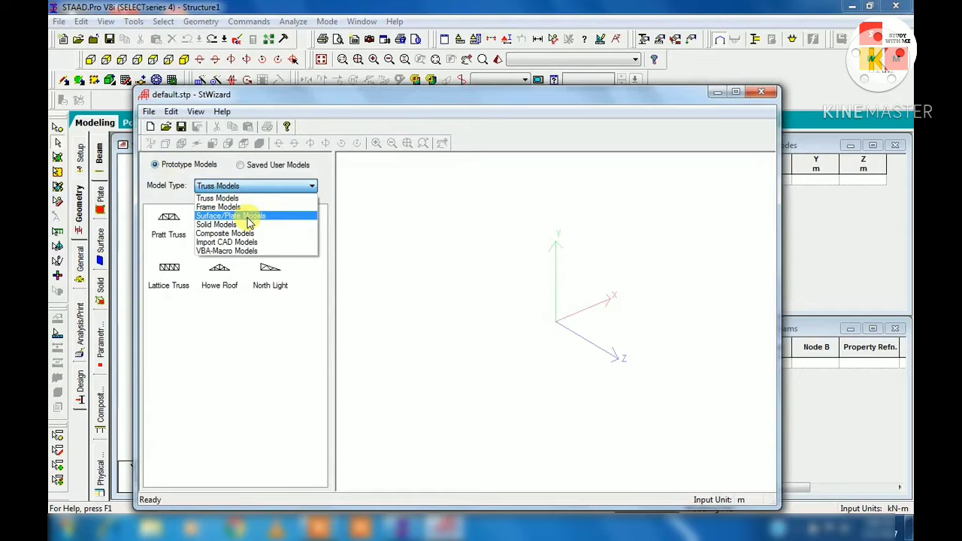
click(773, 90)
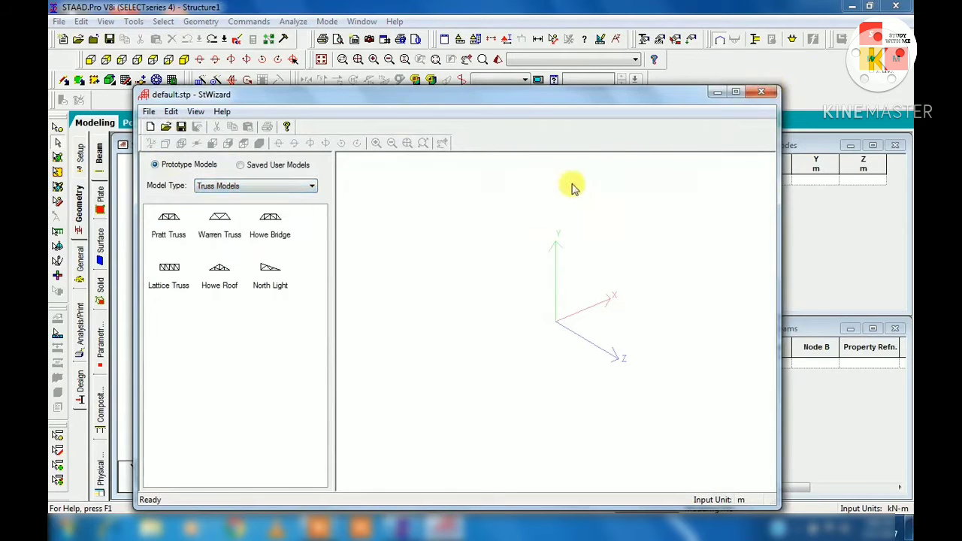
click(761, 91)
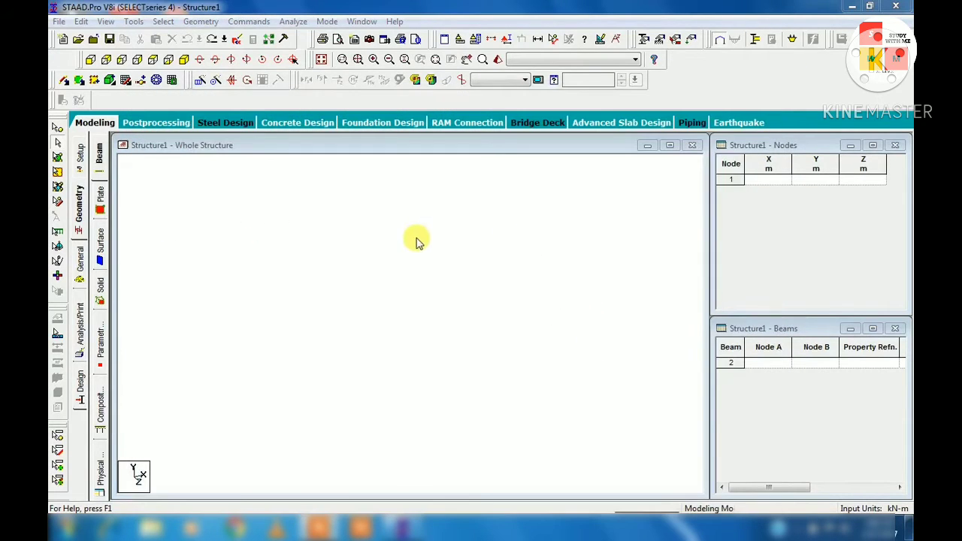
Step: Generate a 12 × 15 × 12 m bay frame prototype in the Structure Wizard with 2 bays along length, height and width
click(200, 21)
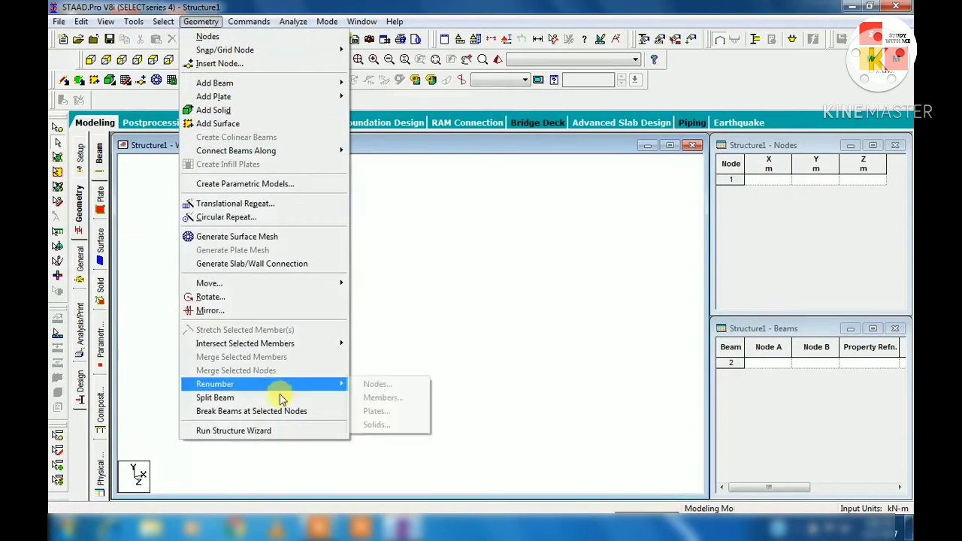
click(279, 431)
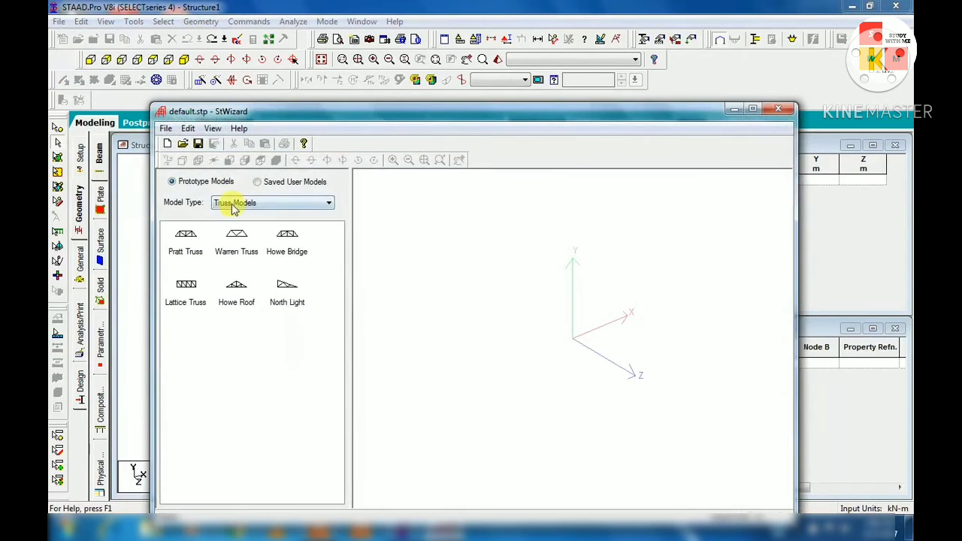
click(233, 203)
click(245, 224)
click(198, 248)
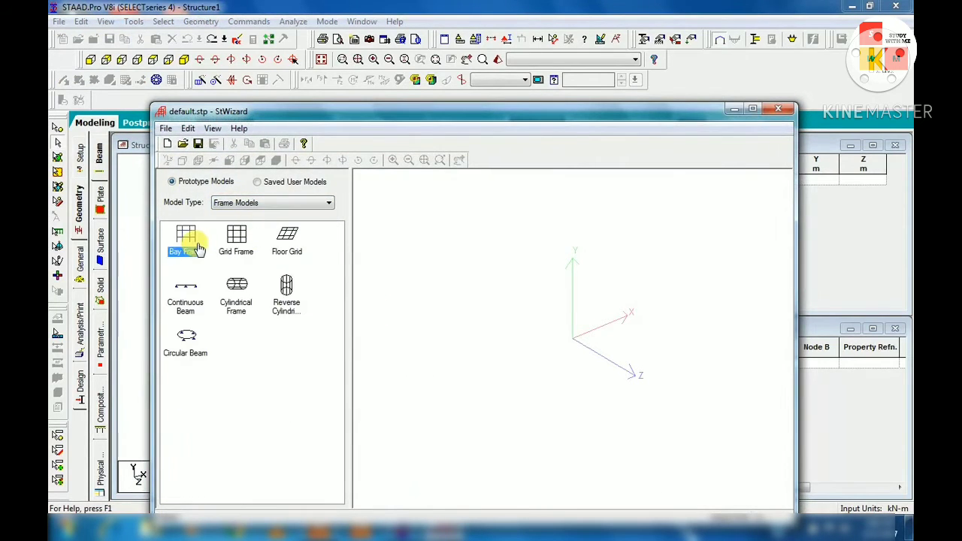
double_click(198, 251)
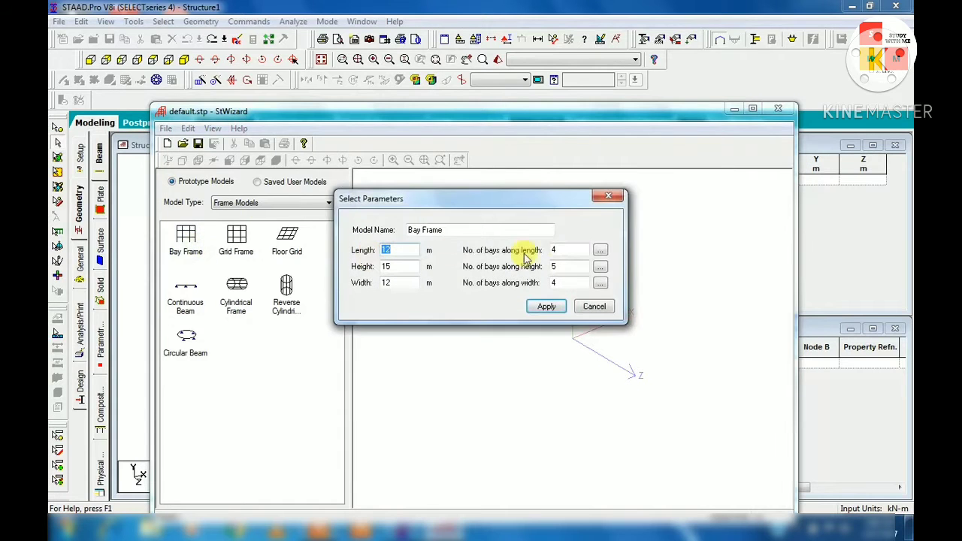
double_click(557, 250)
text(2)
drag(560, 267, 538, 282)
text(22)
click(546, 314)
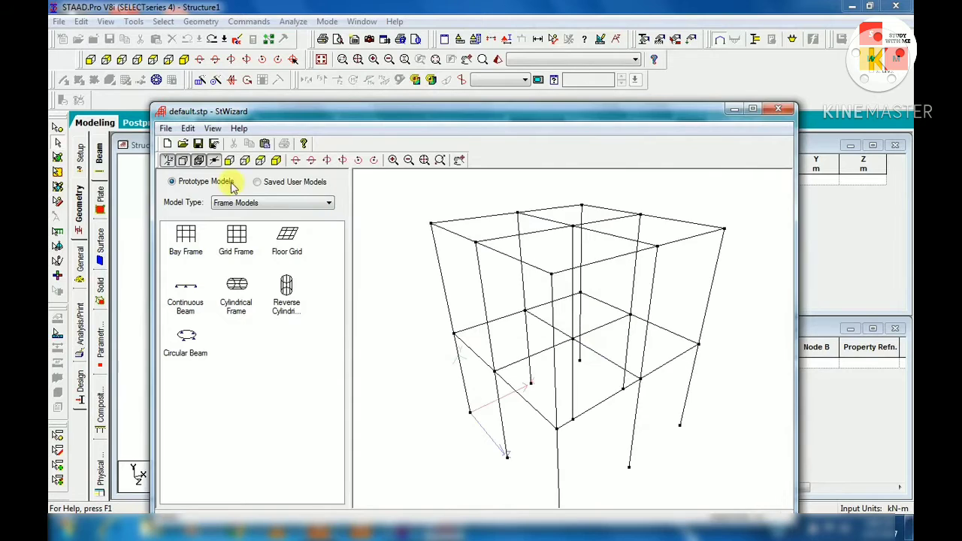
Step: Transfer the generated bay frame from the Structure Wizard into the STAAD.Pro model
click(188, 128)
click(209, 160)
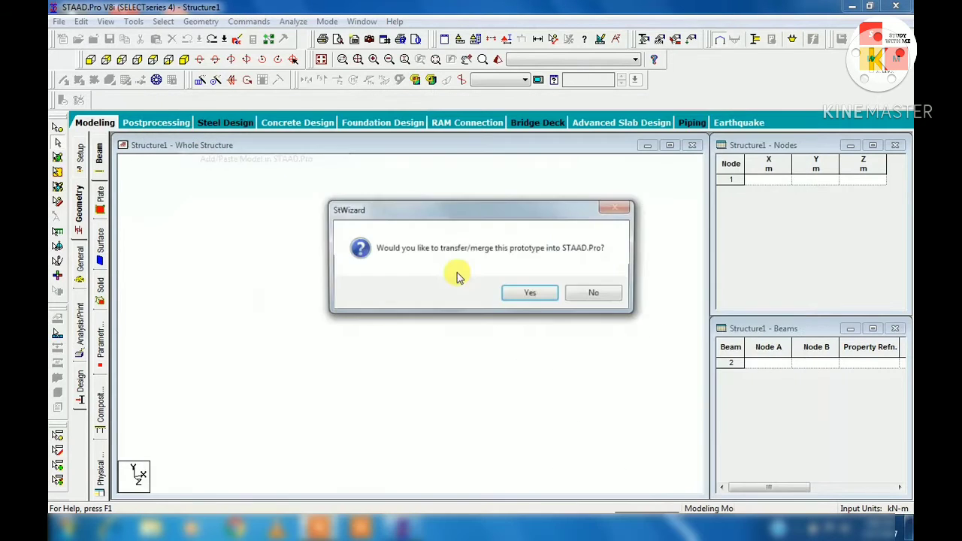
click(540, 298)
click(550, 206)
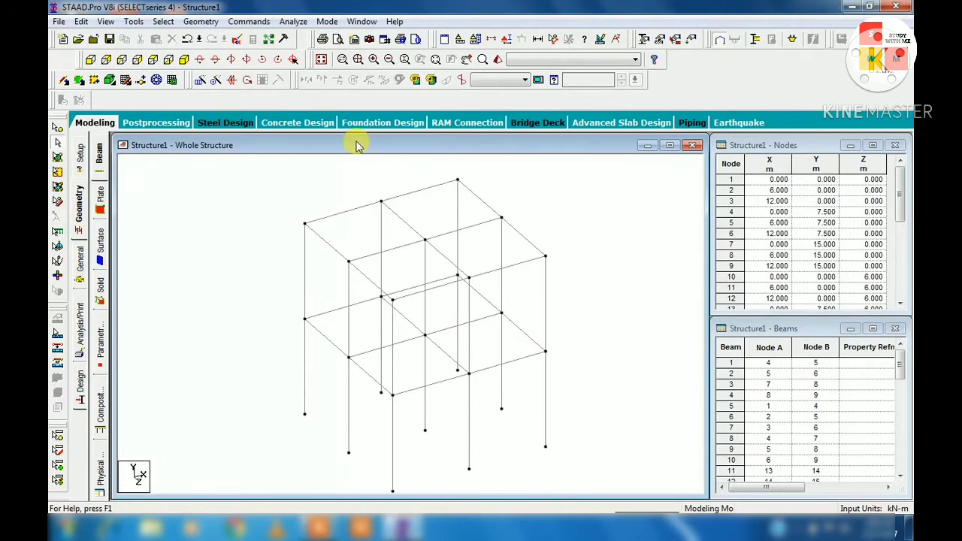
Step: Insert a node at a distance of 2 m into the top beam between nodes 7 and 8
click(201, 21)
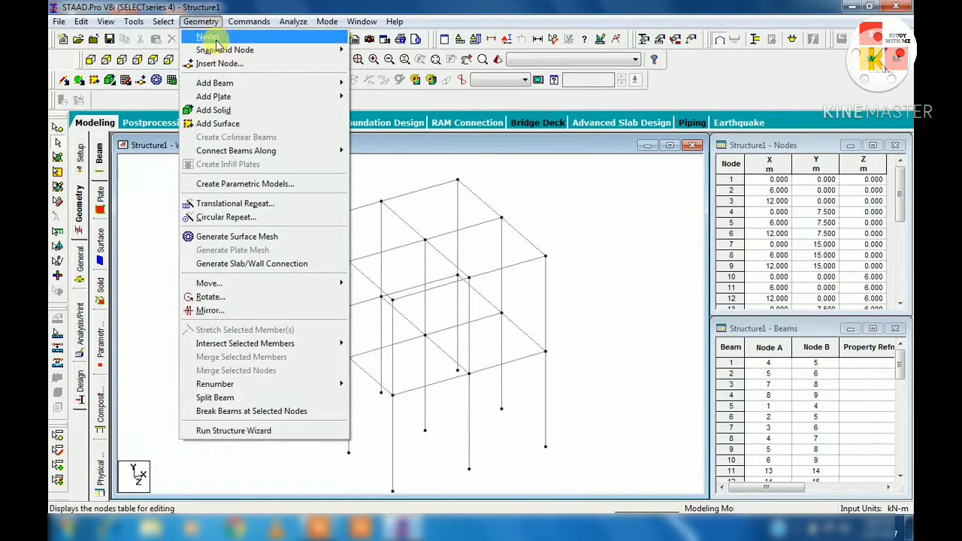
mouse_move(218, 50)
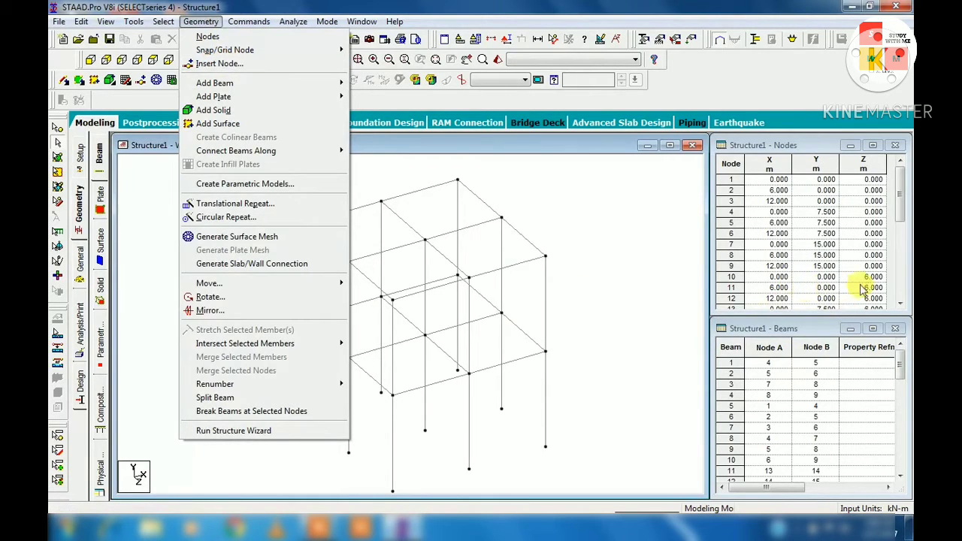
click(269, 68)
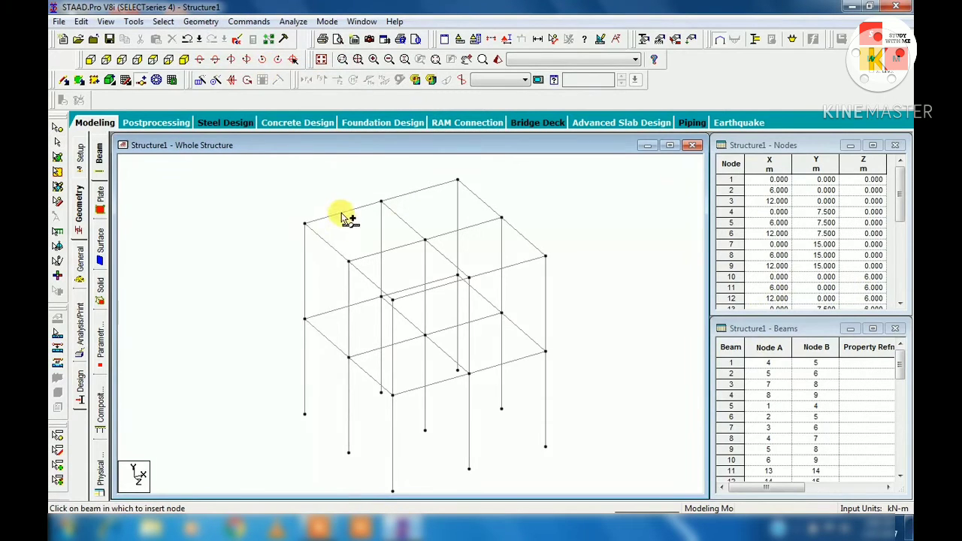
click(342, 251)
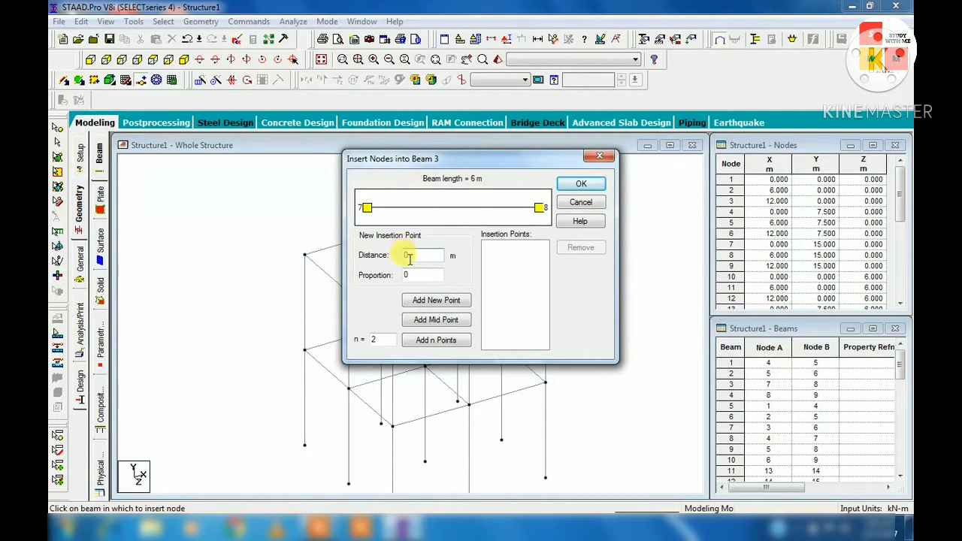
text(2)
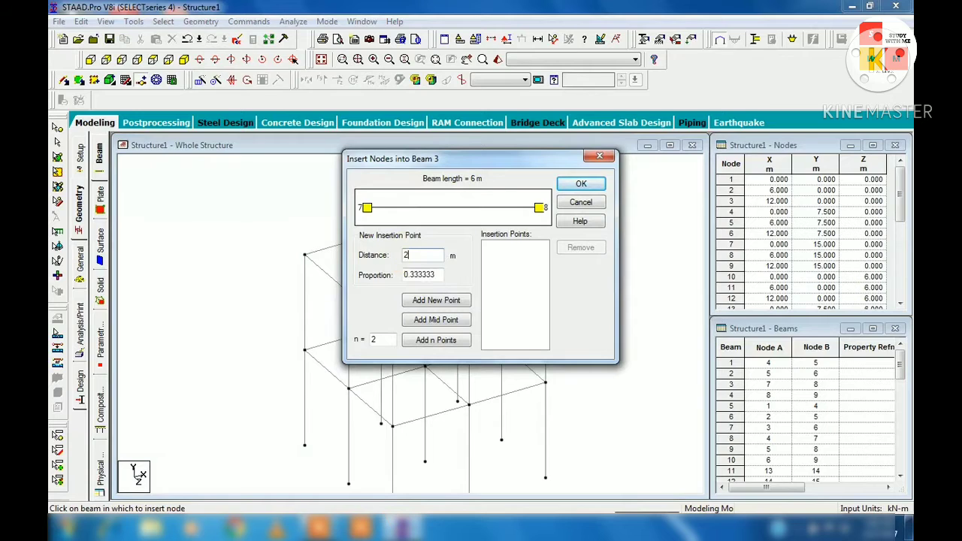
click(435, 301)
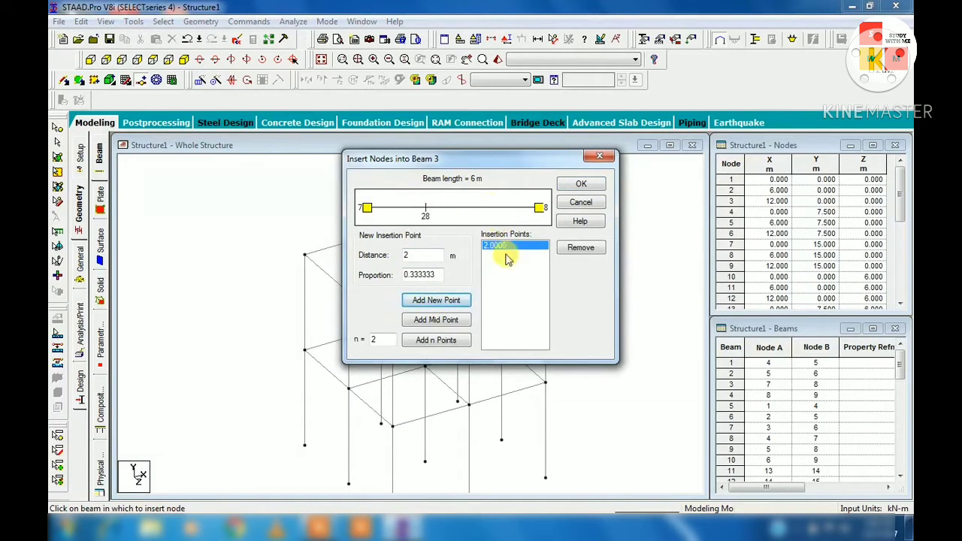
click(583, 186)
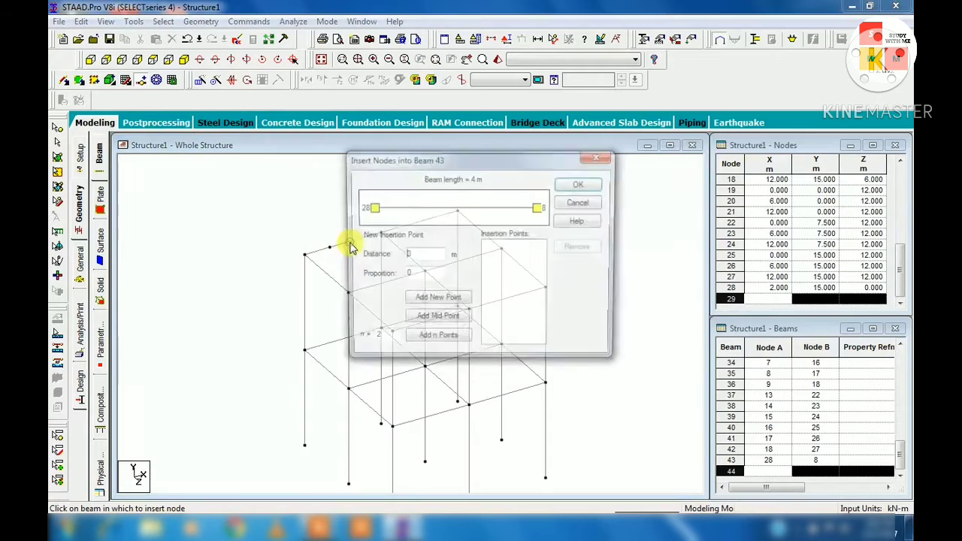
Step: Insert a node 3 m along the top beam segment between the 2 m node and node 8
click(350, 242)
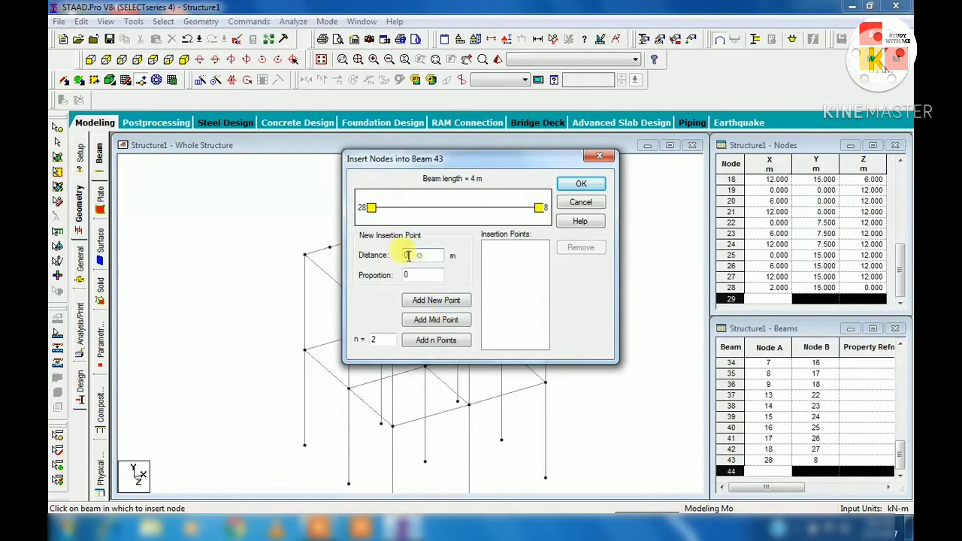
double_click(407, 256)
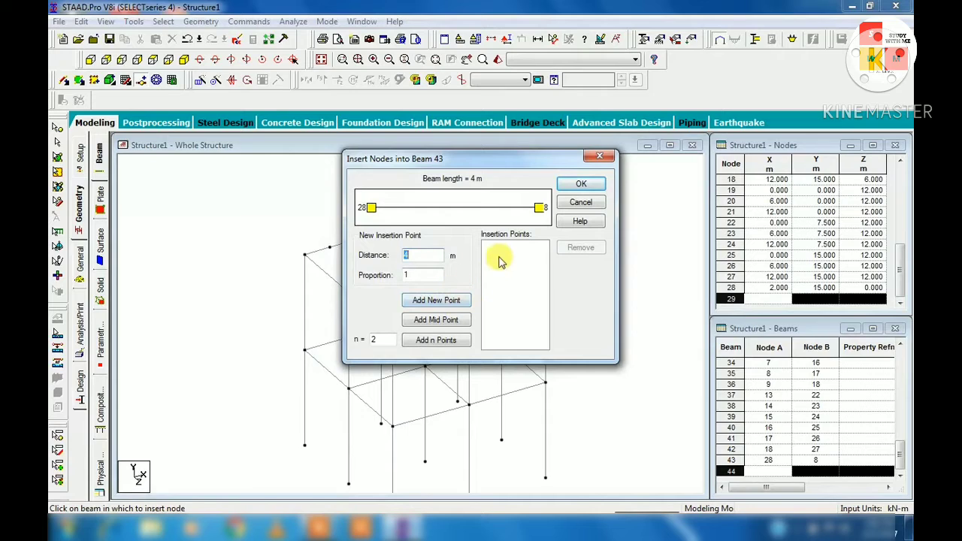
click(439, 303)
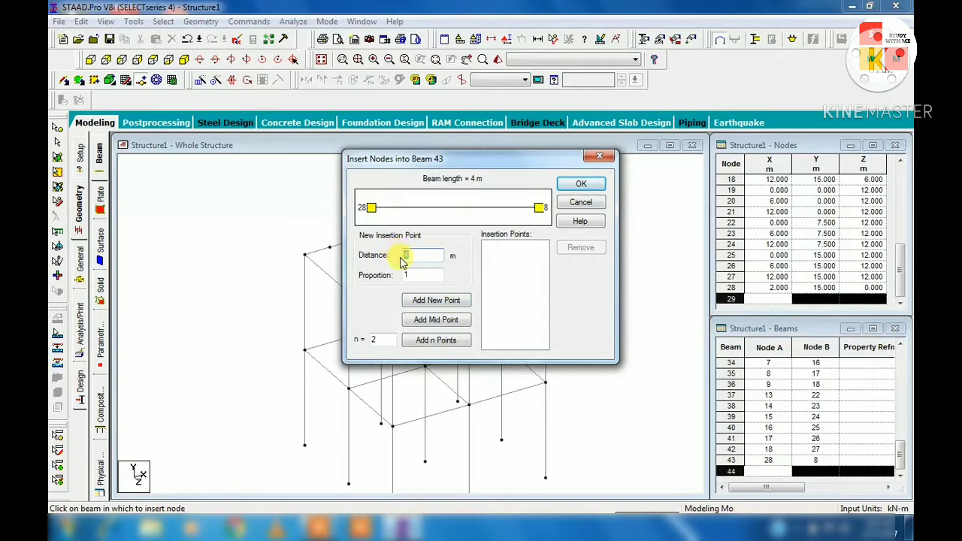
click(439, 304)
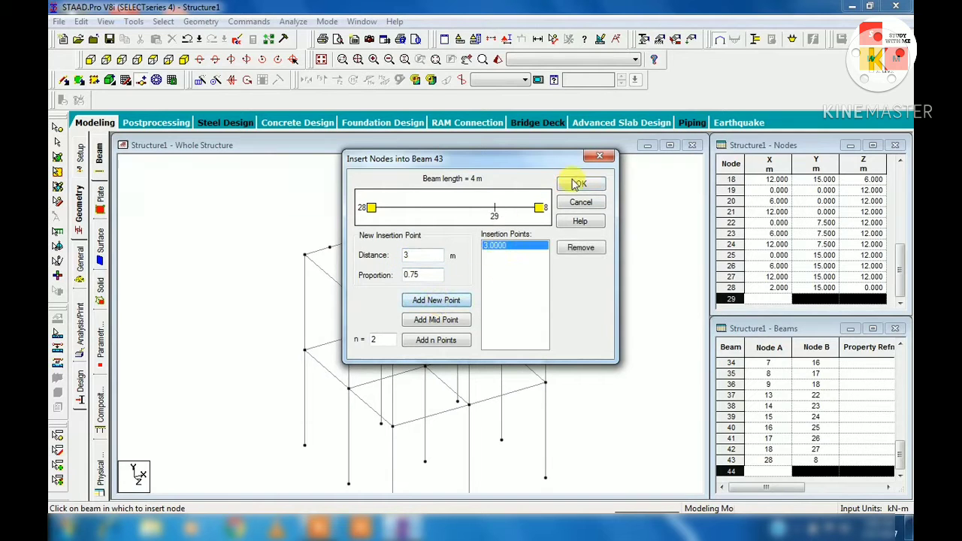
click(576, 184)
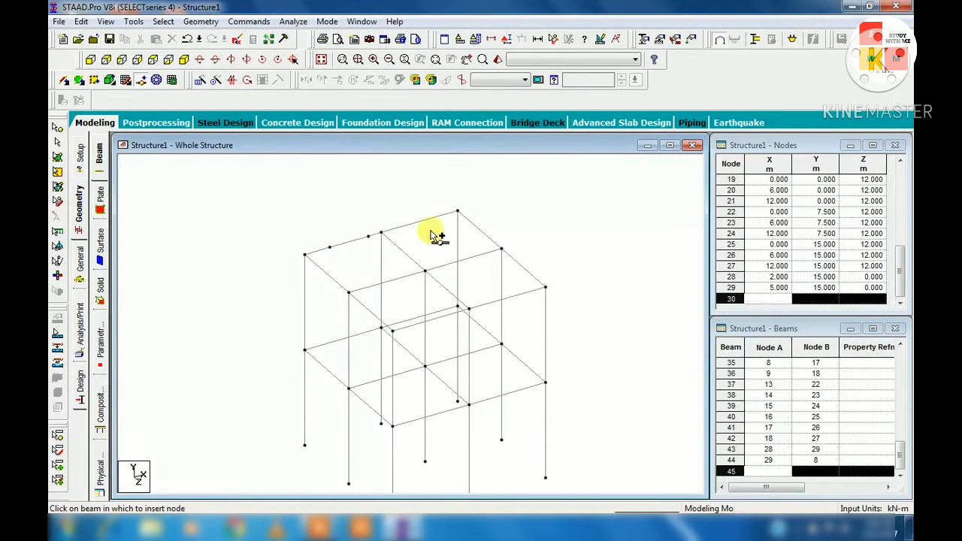
Step: Insert a mid-point node into the adjacent top beam between nodes 8 and 9
scroll(431, 233, down, 2)
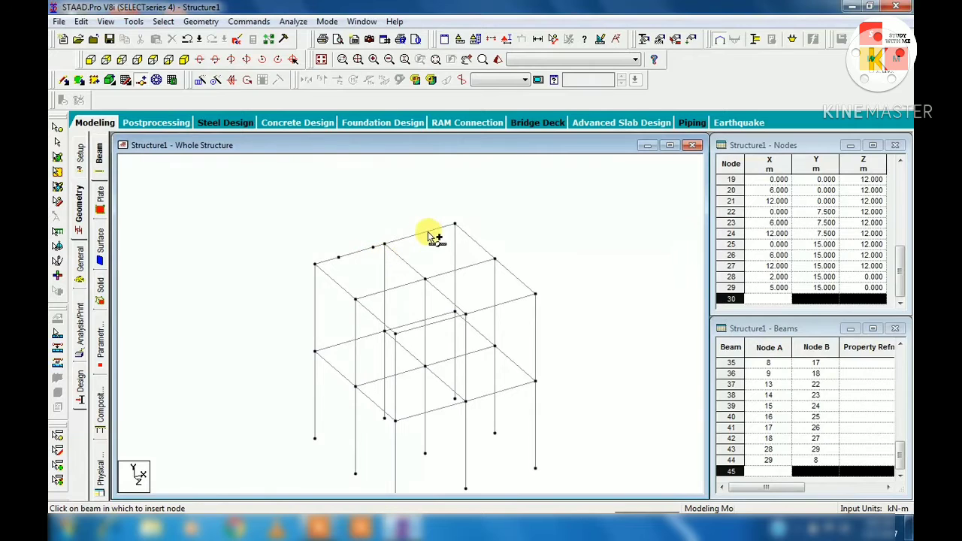
click(431, 234)
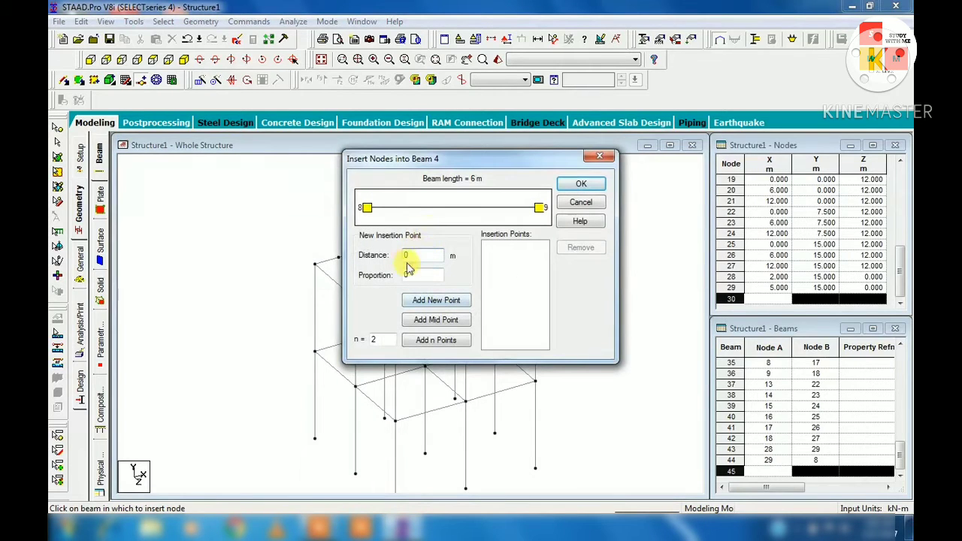
click(433, 322)
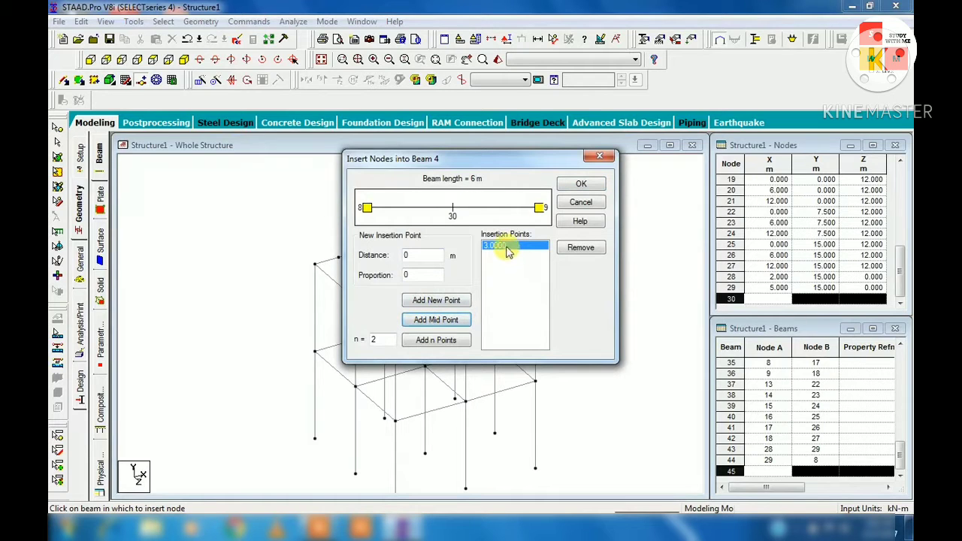
click(580, 185)
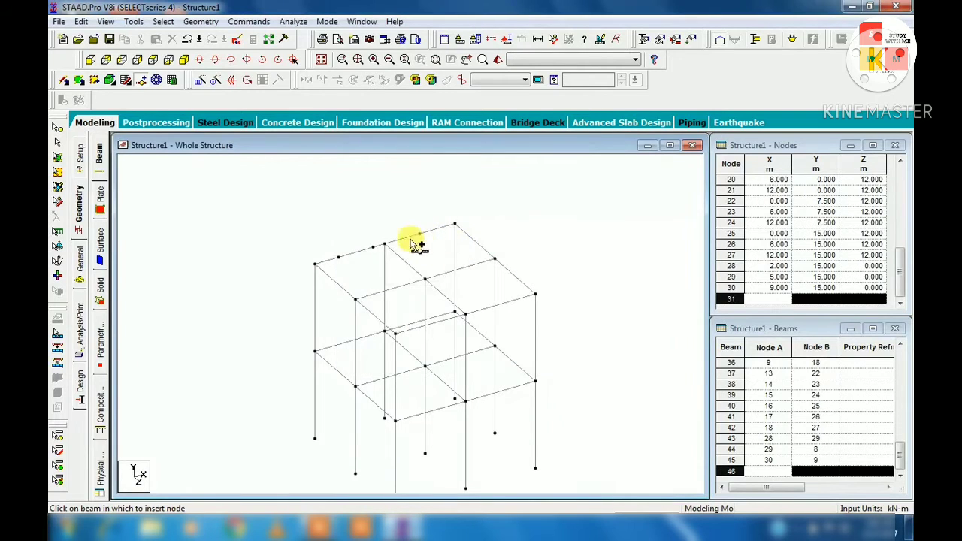
Step: Try a mid-point insertion on the middle-level beam between nodes 4 and 5, and remove that point
click(334, 348)
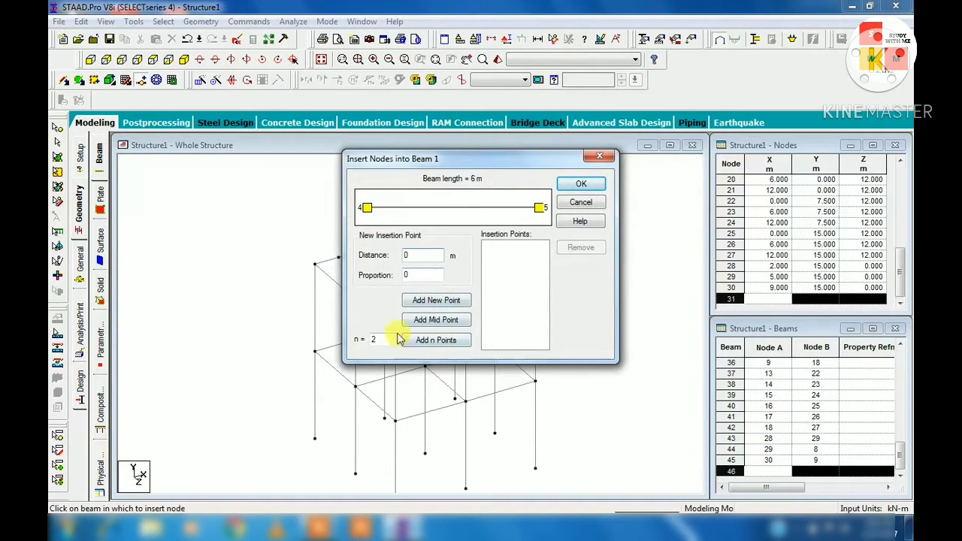
drag(386, 338, 368, 337)
drag(419, 254, 399, 255)
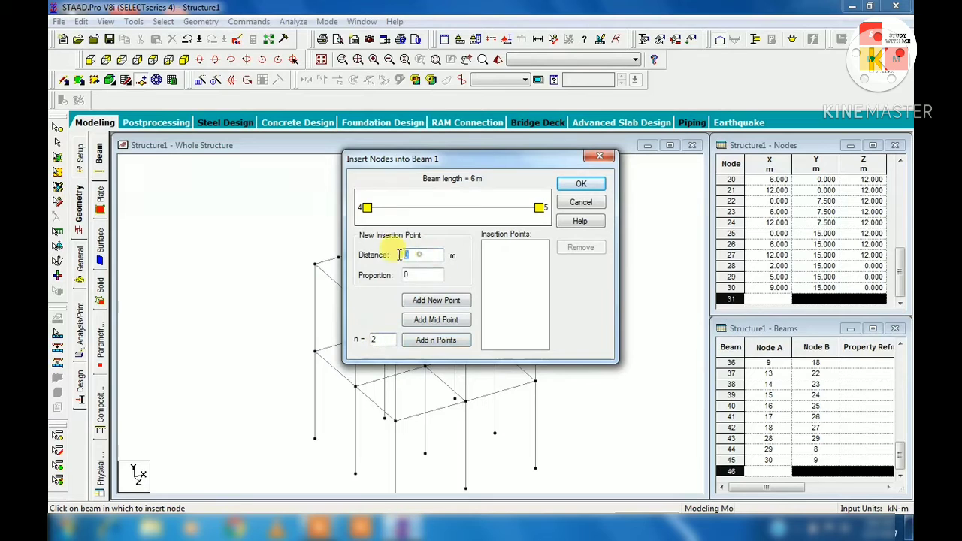
click(429, 322)
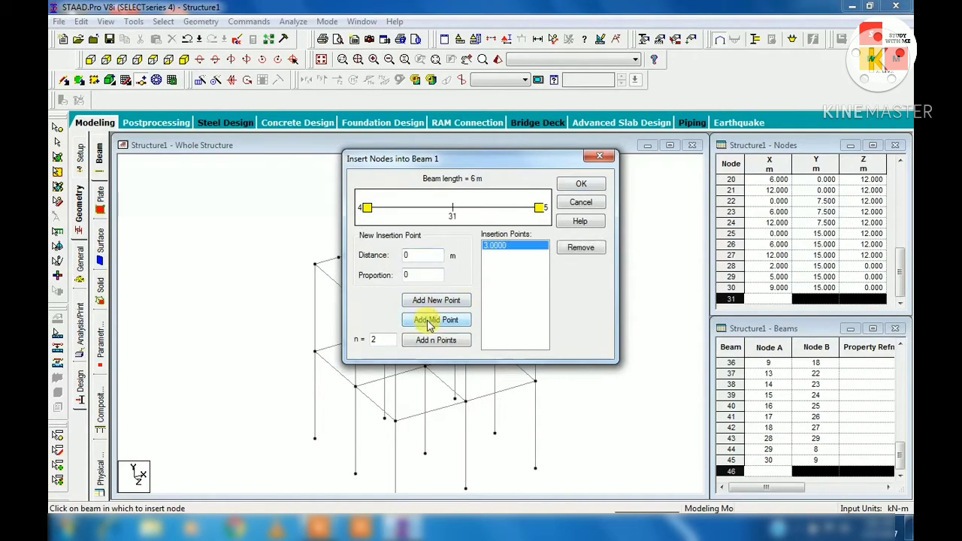
double_click(370, 340)
text(3)
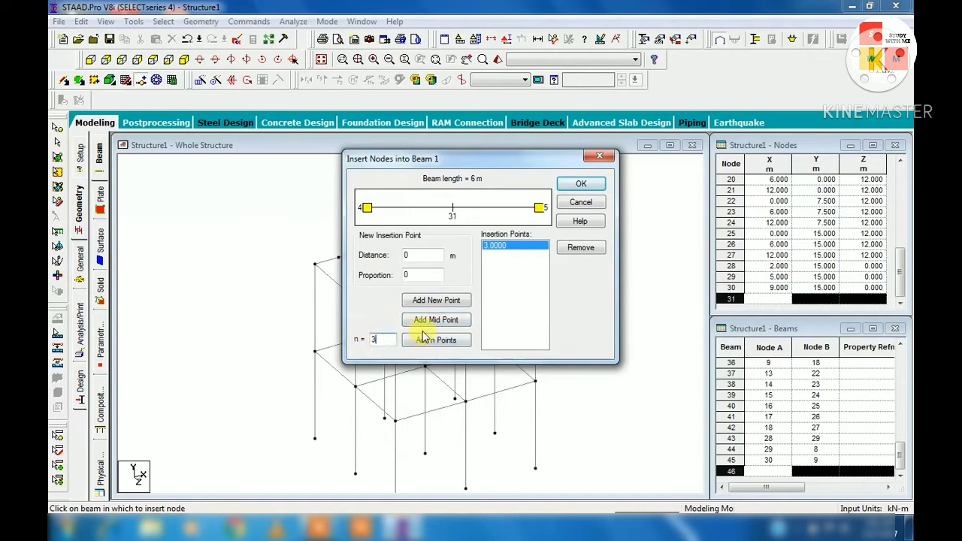
click(583, 249)
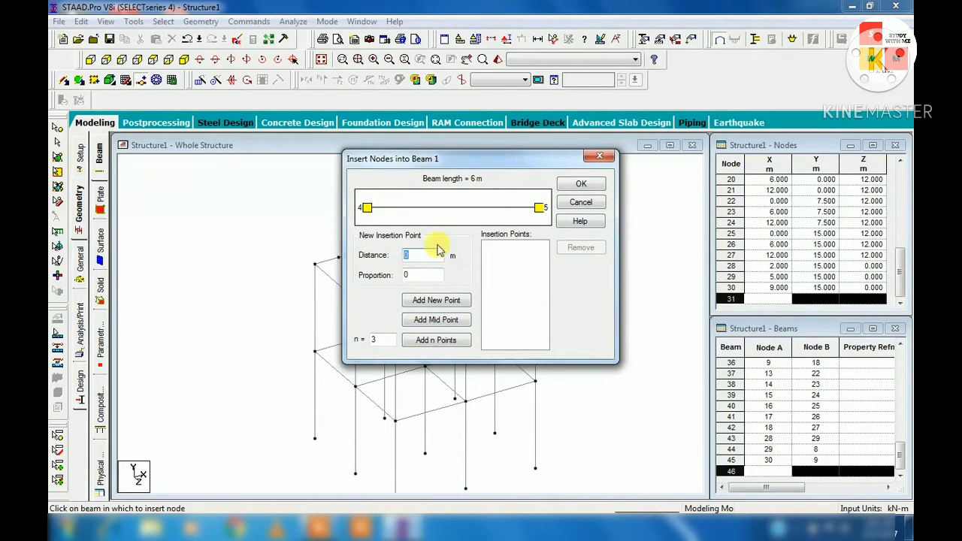
Step: Insert n = 2 equally spaced nodes into the middle-level beam between nodes 4 and 5
text(2)
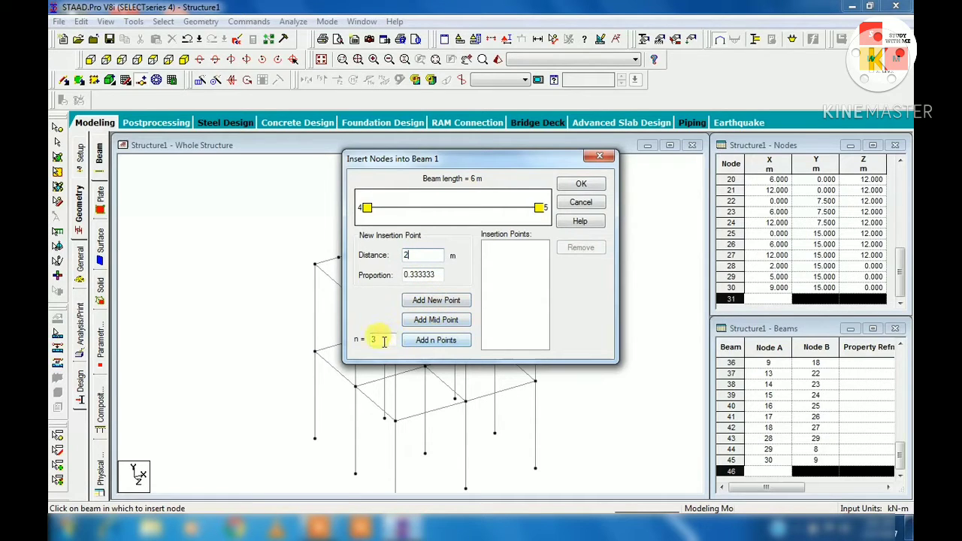
text(2)
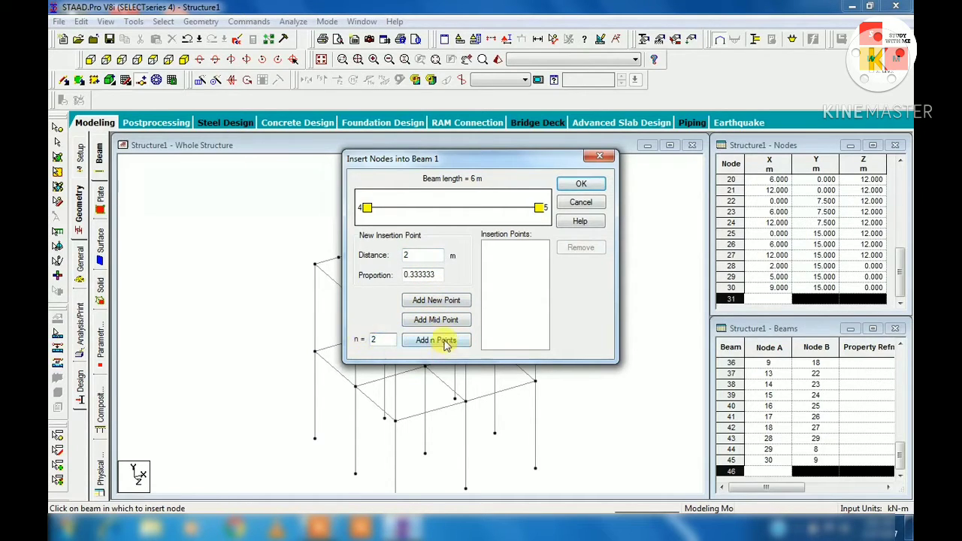
click(439, 339)
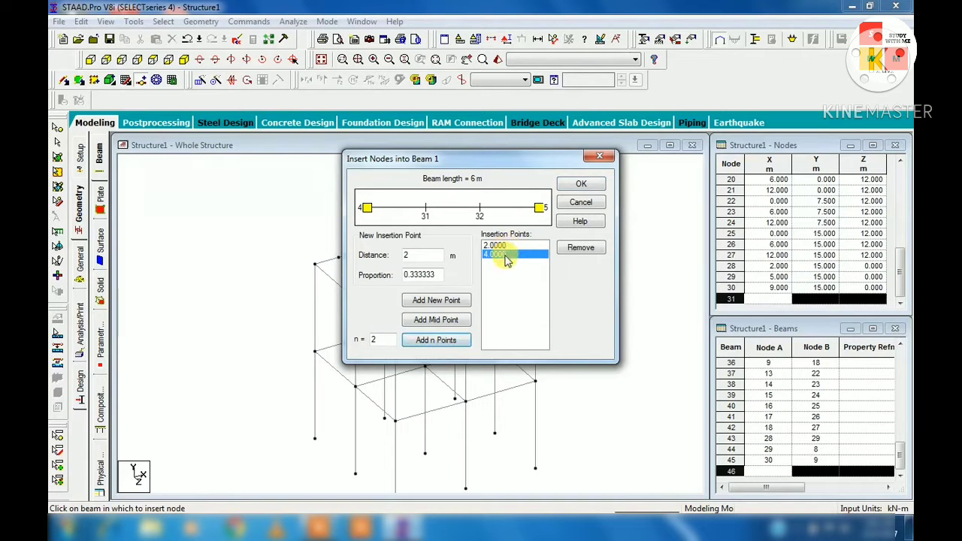
click(579, 186)
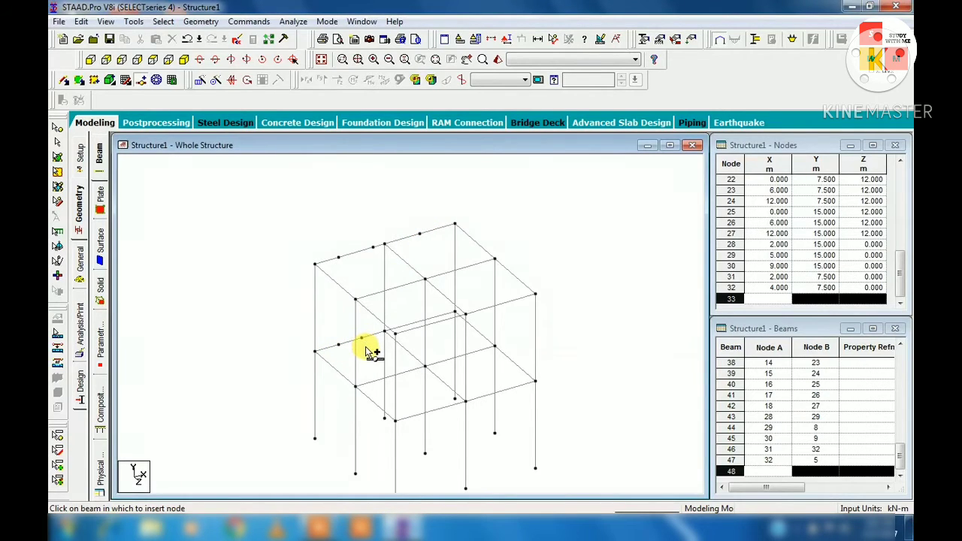
Step: Add a beam between the mid-points of the parallel top-level beams 17–18 and 26–27
click(202, 21)
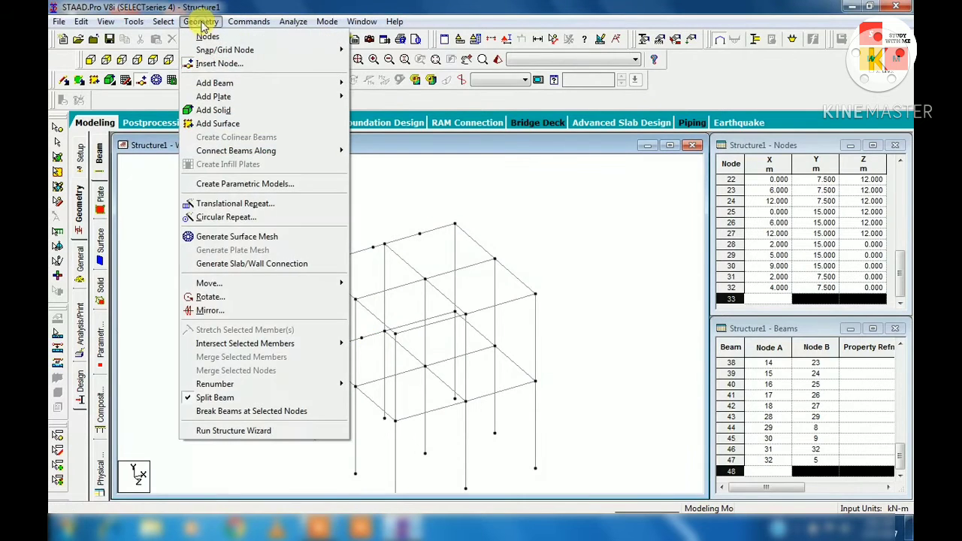
mouse_move(221, 87)
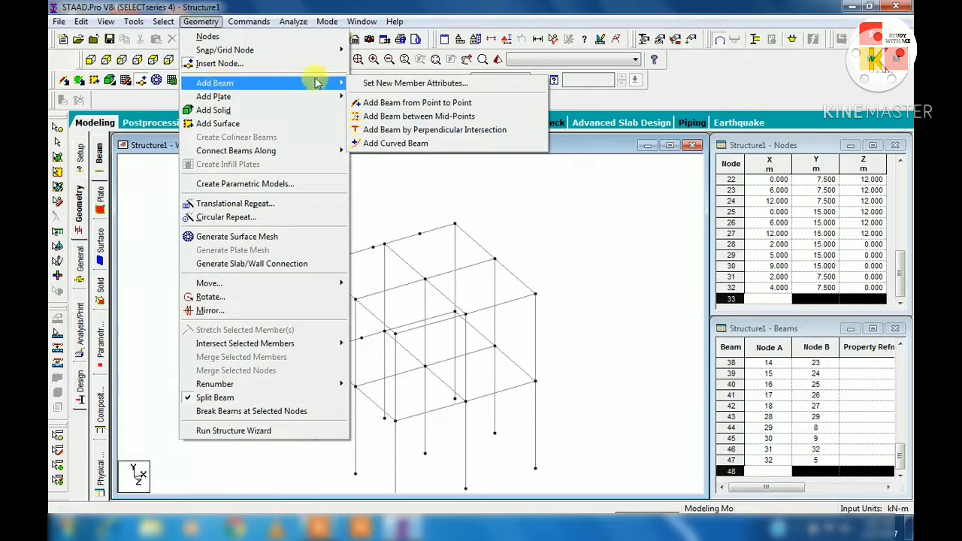
click(418, 103)
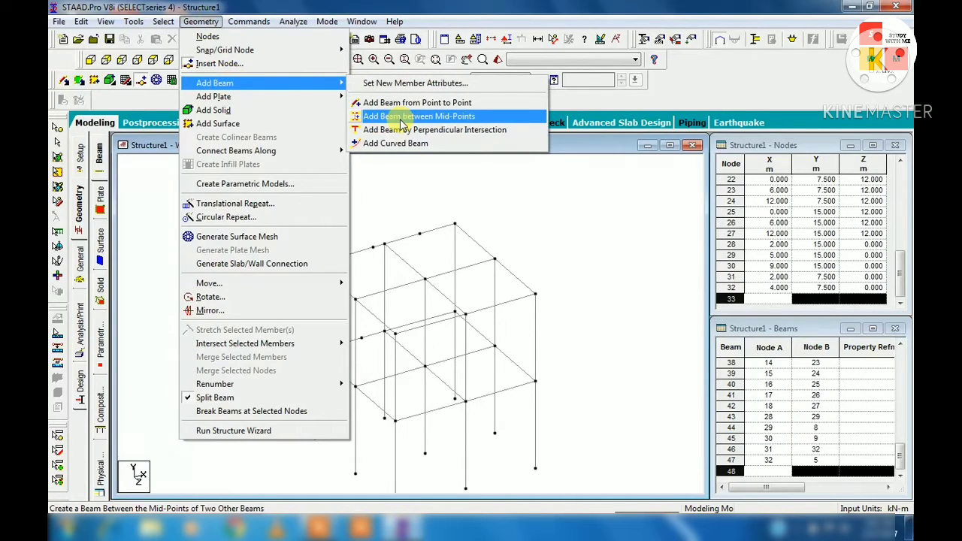
click(403, 117)
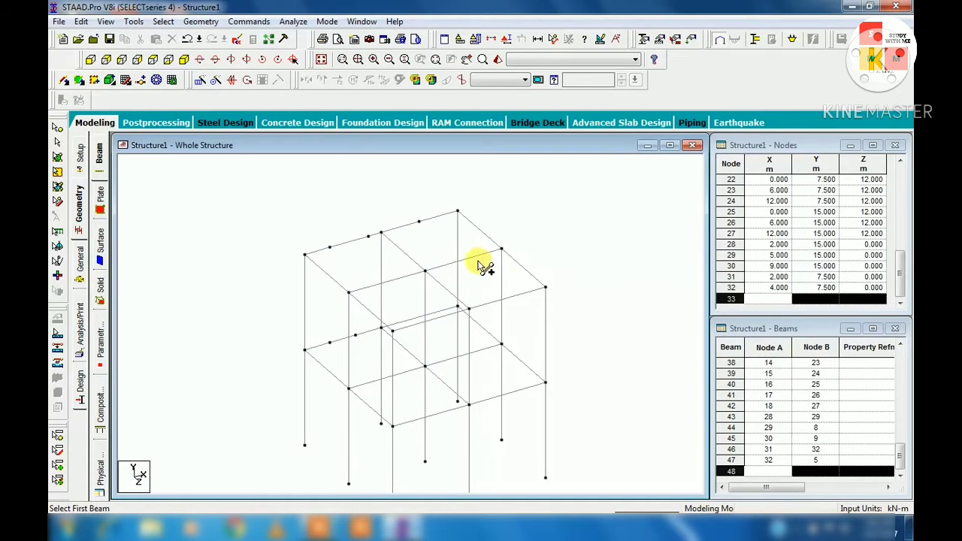
click(525, 297)
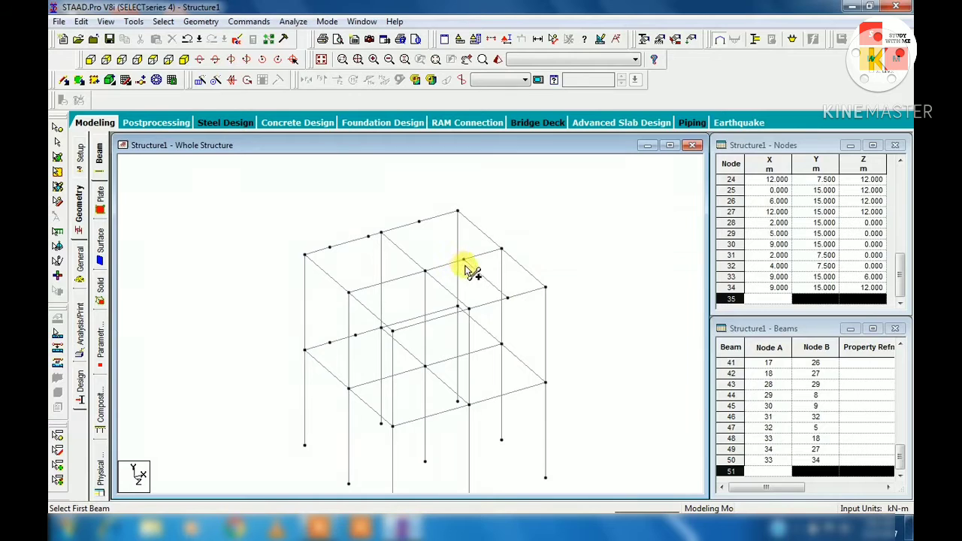
Step: Add a beam by perpendicular intersection from the top-level 2 m node (node 28) to the opposite beam between nodes 16 and 17
click(202, 21)
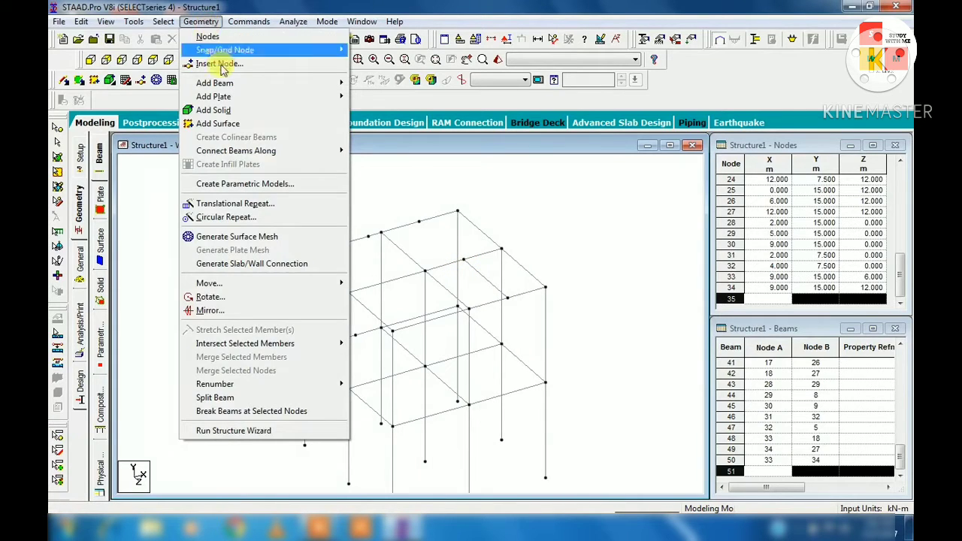
mouse_move(224, 86)
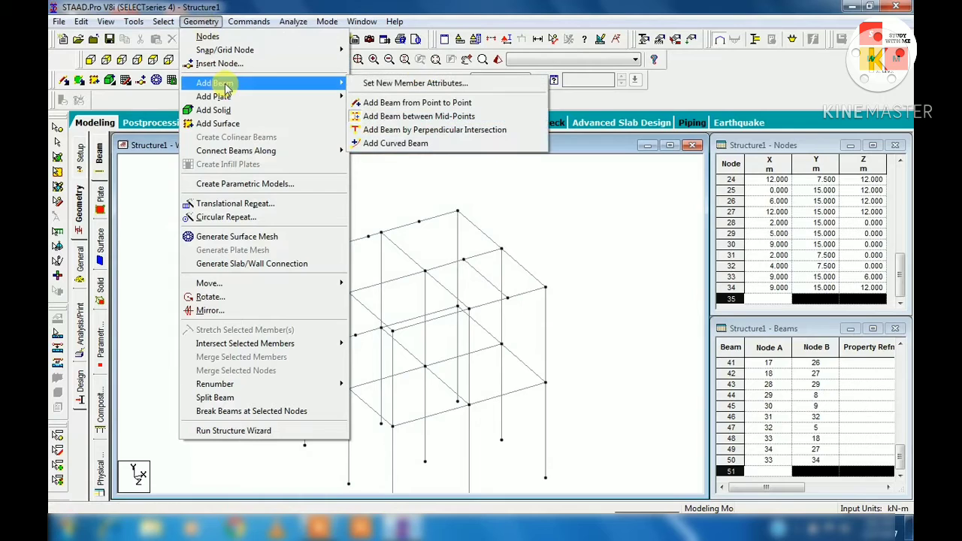
click(397, 132)
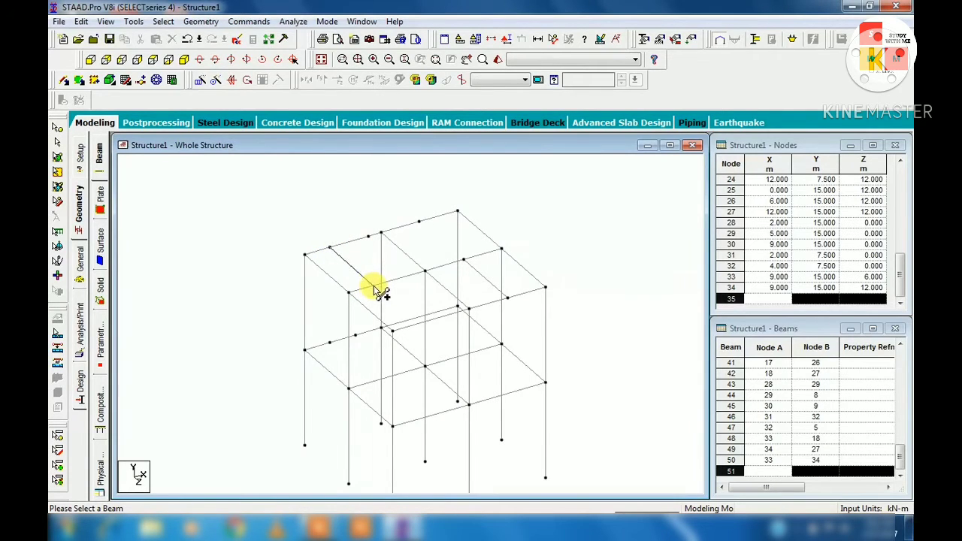
scroll(379, 289, up, 2)
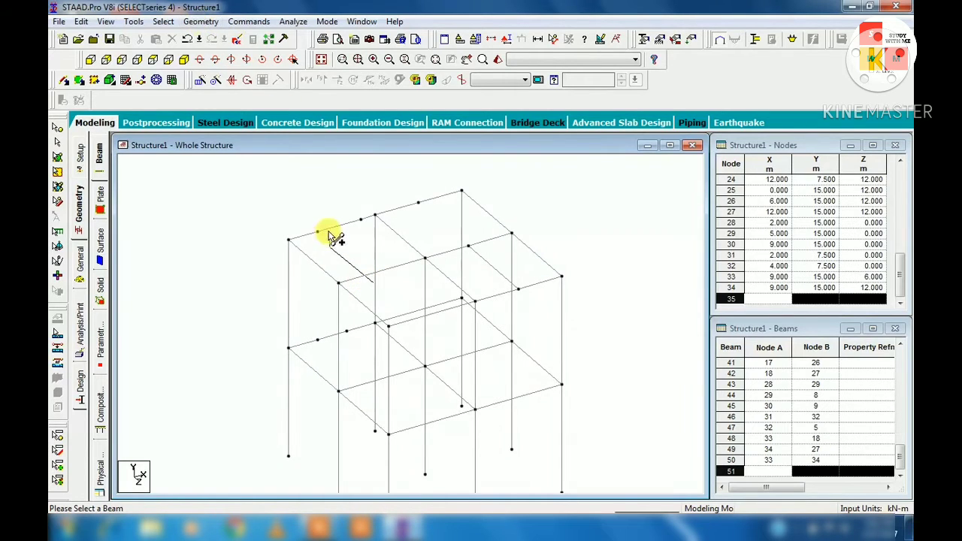
click(365, 277)
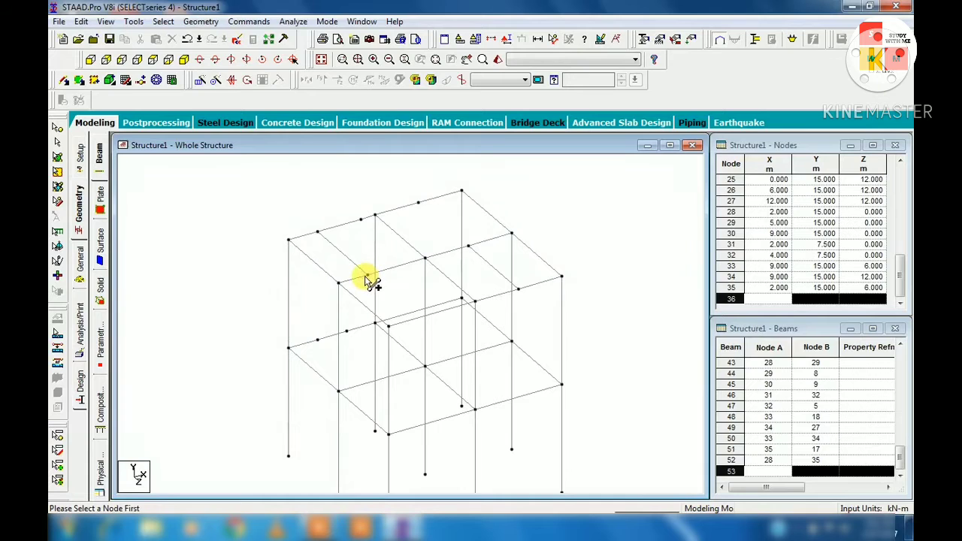
Step: Add a curved beam between top nodes 7 and 8 with a 3 m radius of curvature and a 0 degree gamma angle
click(214, 24)
mouse_move(247, 85)
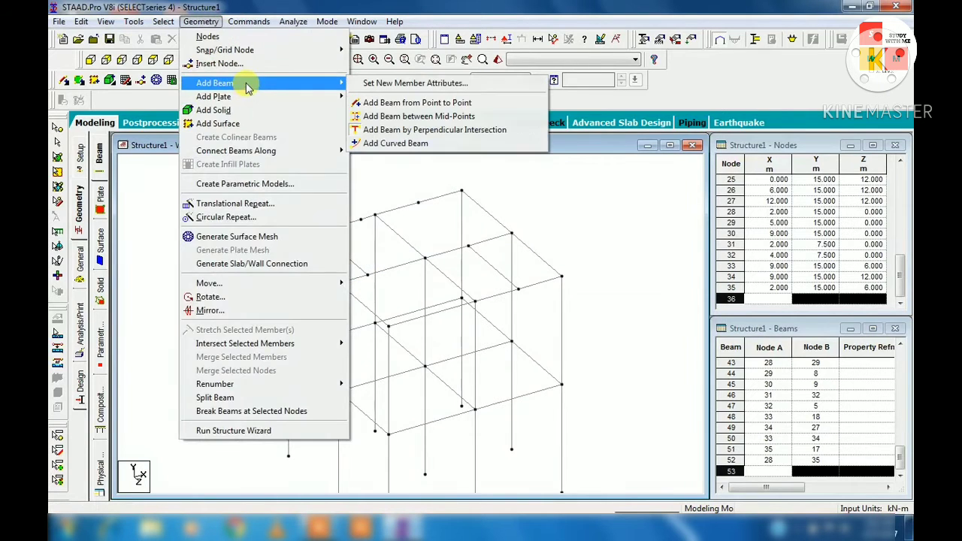
click(399, 144)
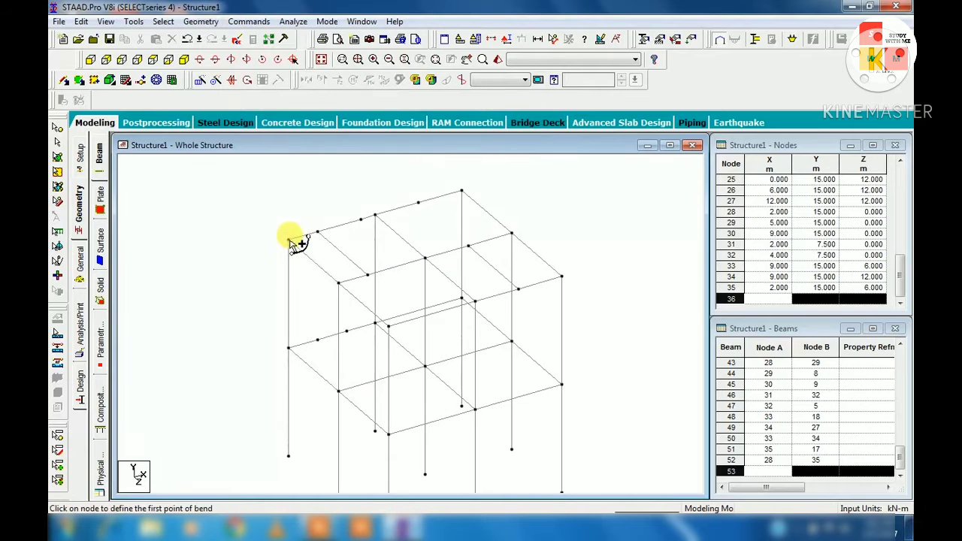
click(288, 240)
click(375, 216)
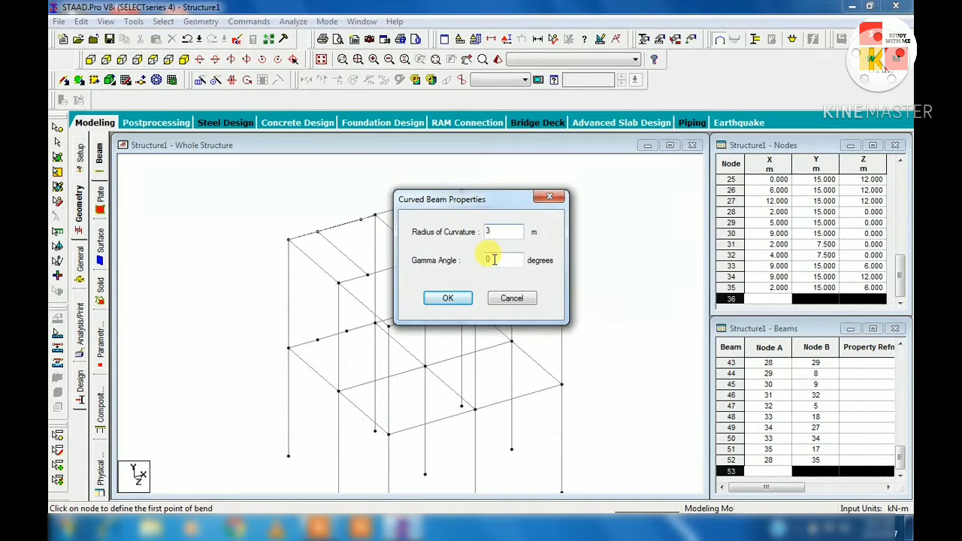
click(448, 298)
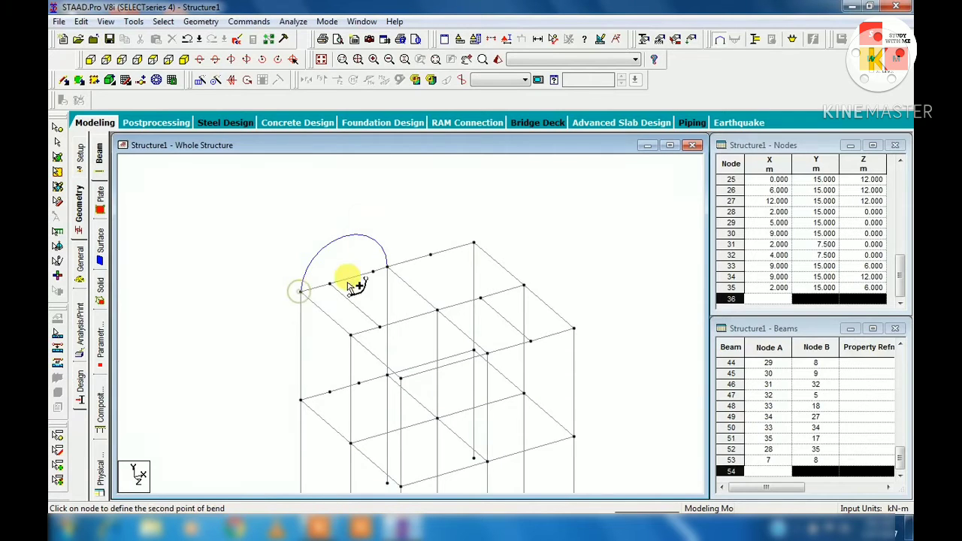
Step: Add a second curved beam between nodes 7 and 8 with a 3 m radius and a gamma angle of 270 degrees
click(387, 267)
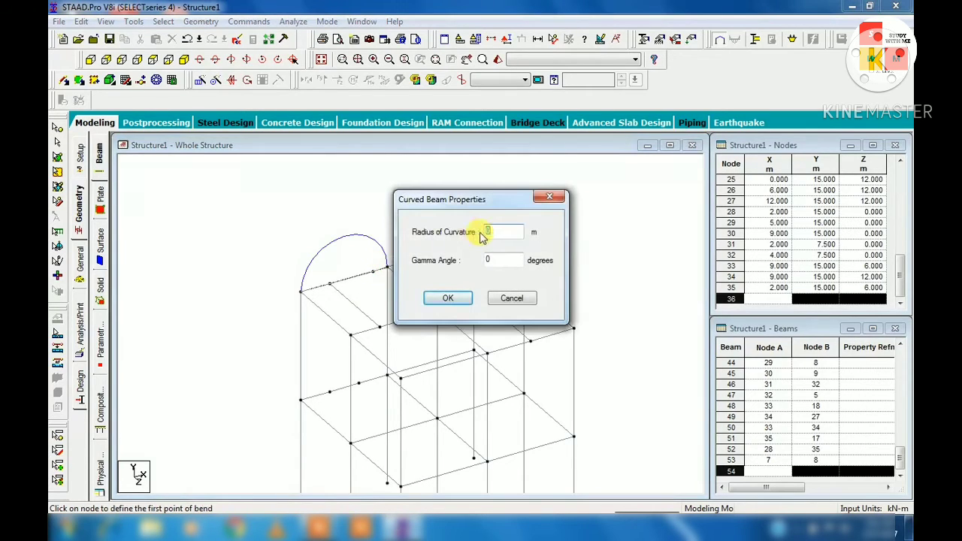
double_click(497, 258)
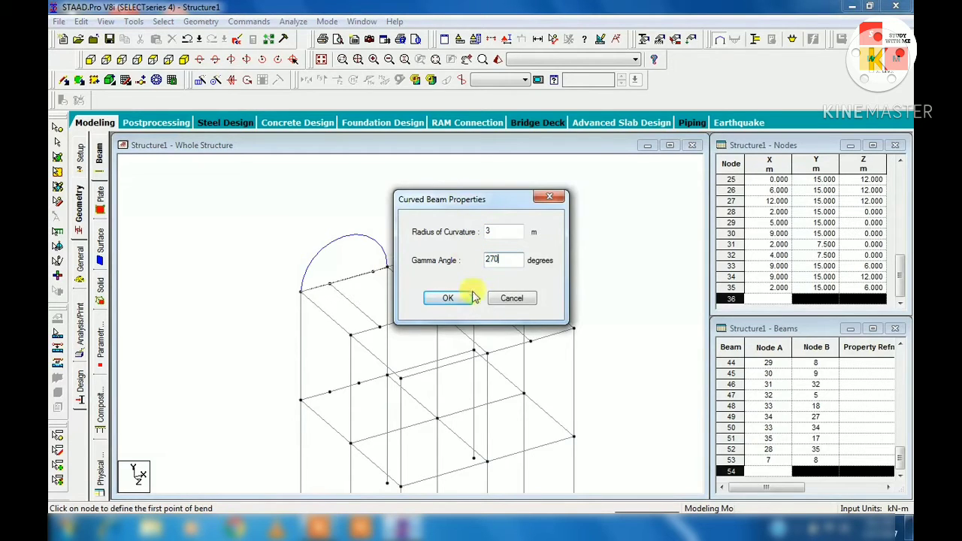
click(448, 298)
click(302, 290)
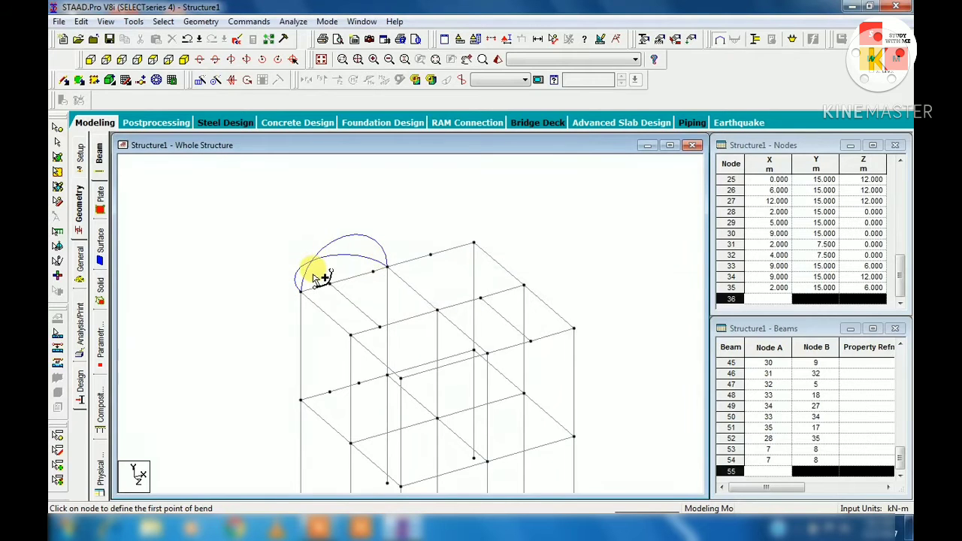
Step: Add a four-noded plate over the top-level panel bounded by nodes 8, 17, 18 and 9
click(201, 21)
mouse_move(225, 83)
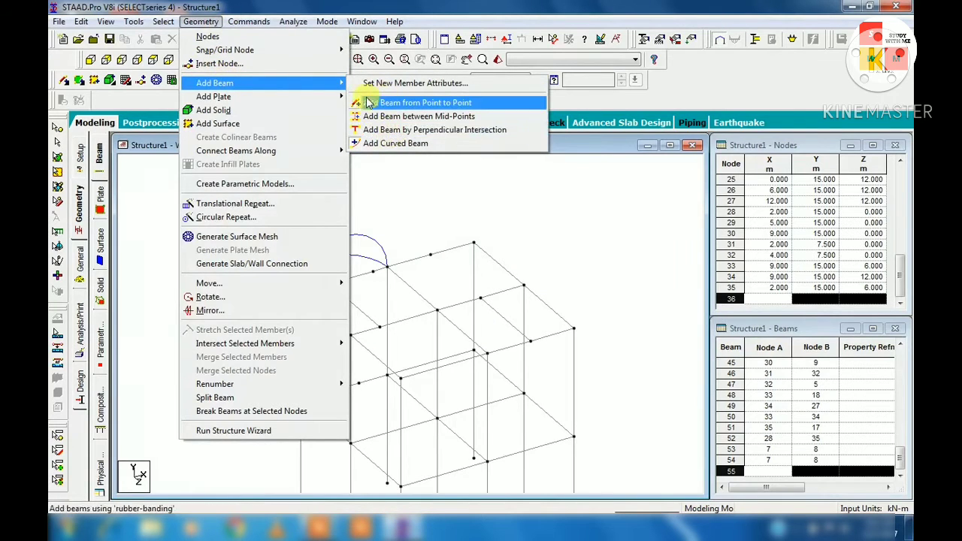
mouse_move(335, 98)
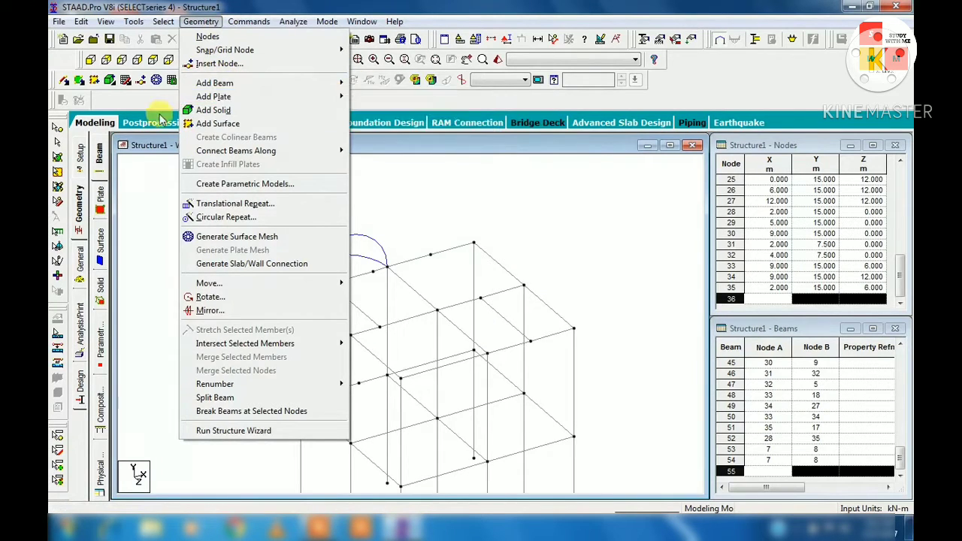
click(81, 82)
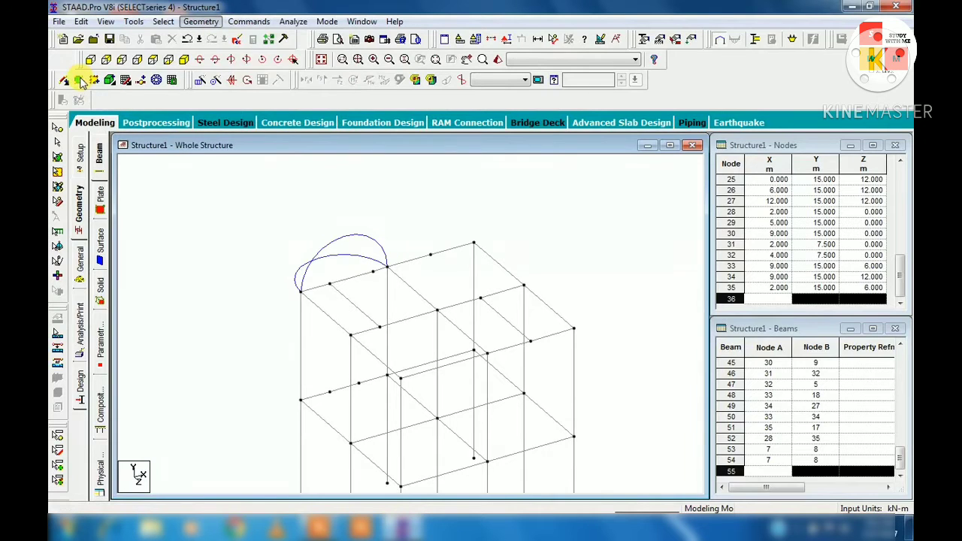
click(80, 81)
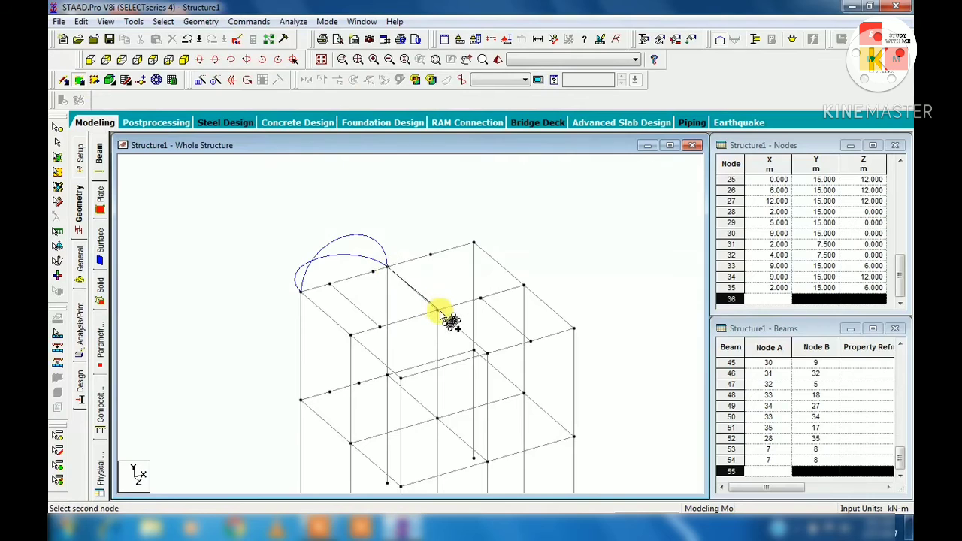
click(524, 286)
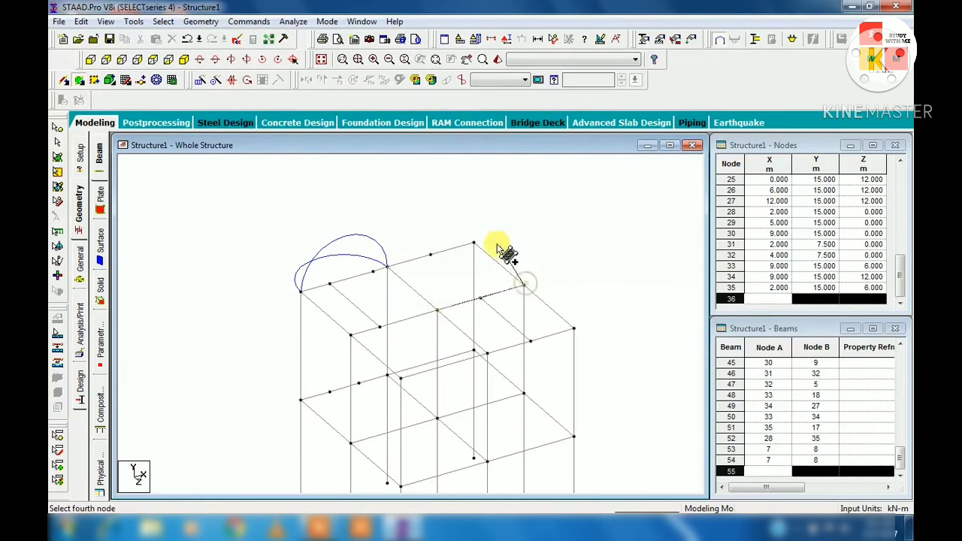
click(474, 242)
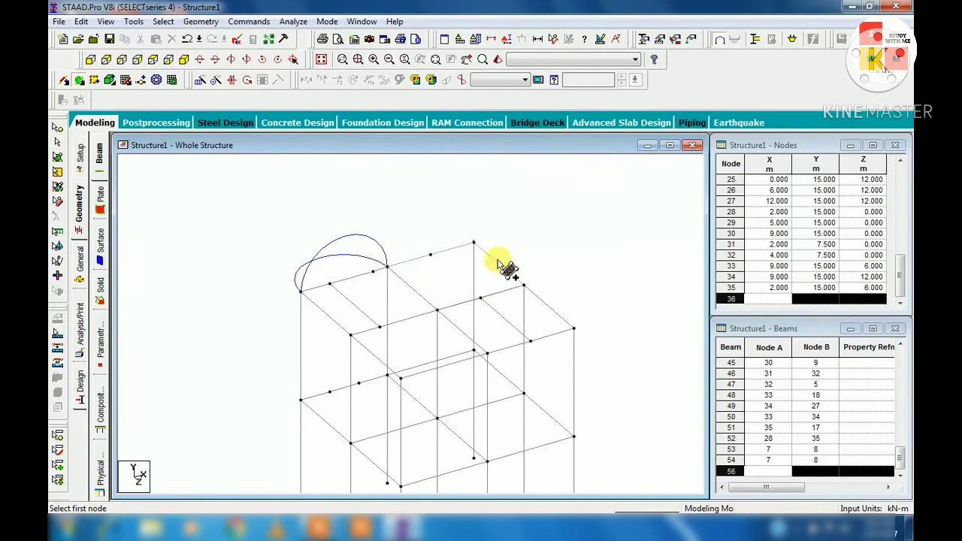
Step: Add another four-noded plate over the adjacent top-level panel bounded by nodes 17, 26, 27 and 18
click(80, 82)
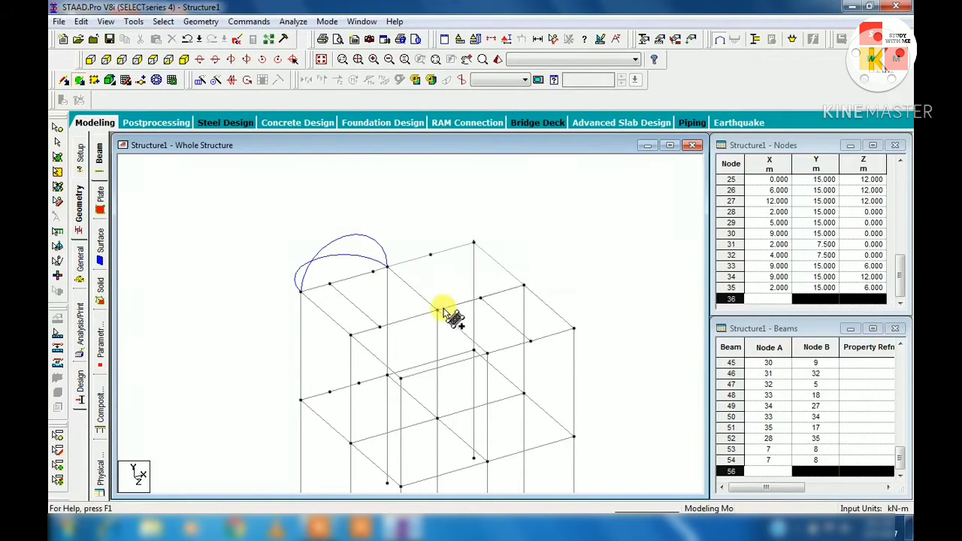
click(436, 311)
click(487, 354)
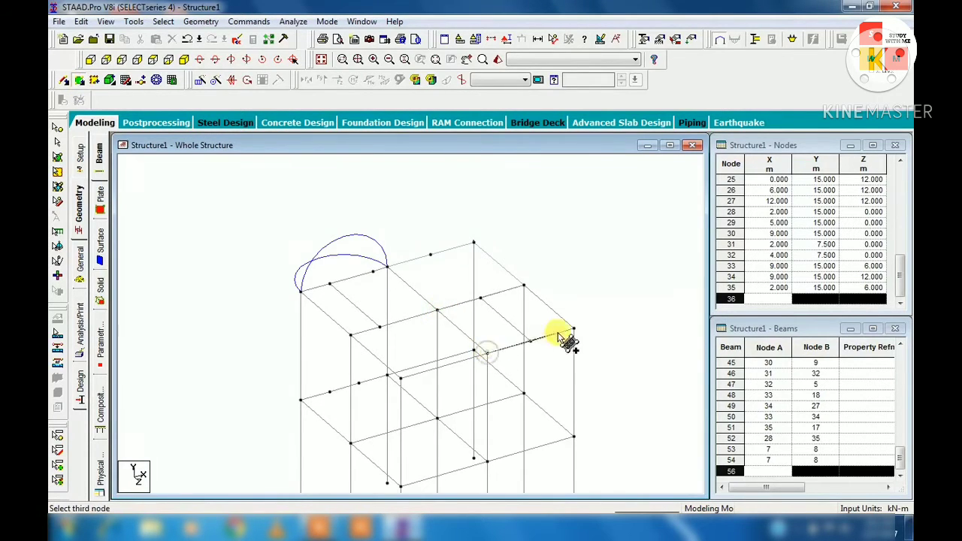
click(574, 328)
click(524, 285)
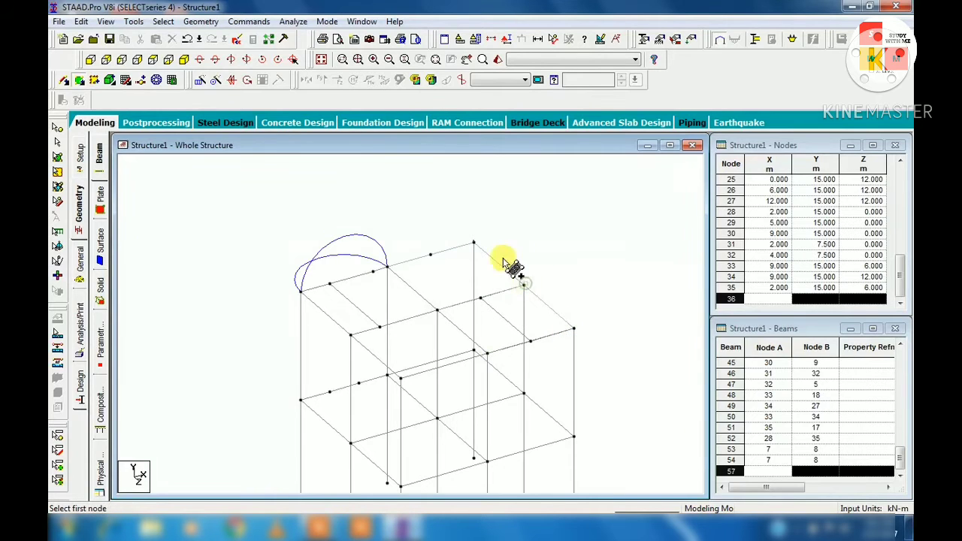
Step: Add a triangular plate on the top level through nodes 7, 17 and 16
click(202, 21)
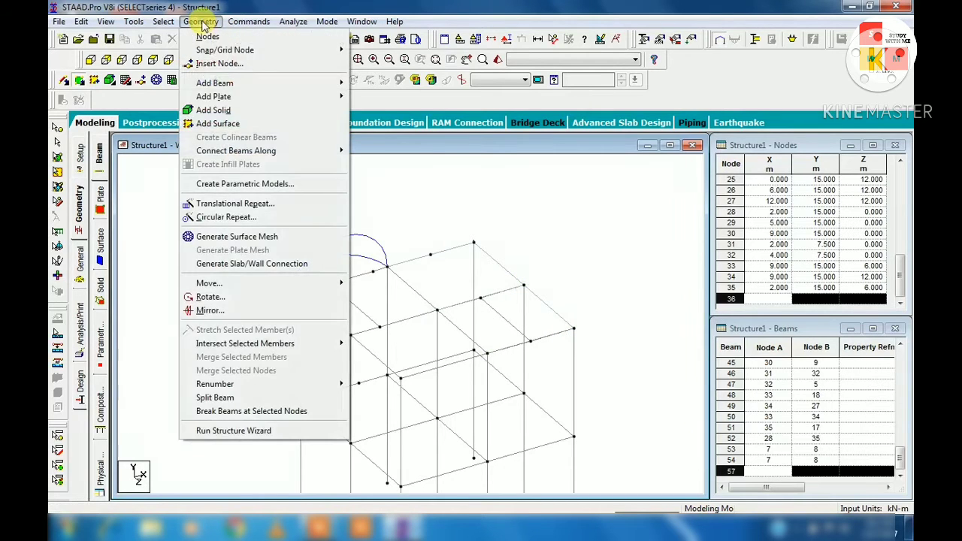
mouse_move(316, 82)
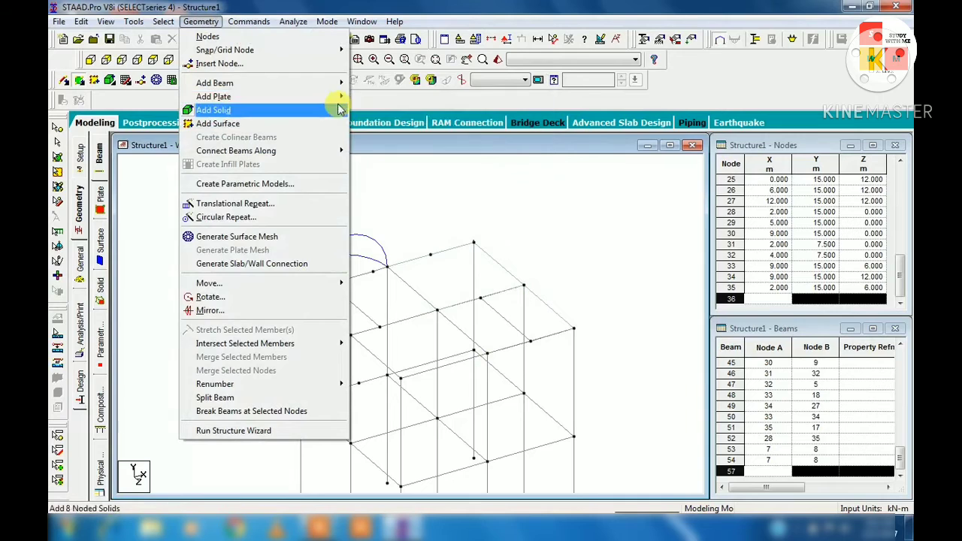
click(375, 128)
click(301, 291)
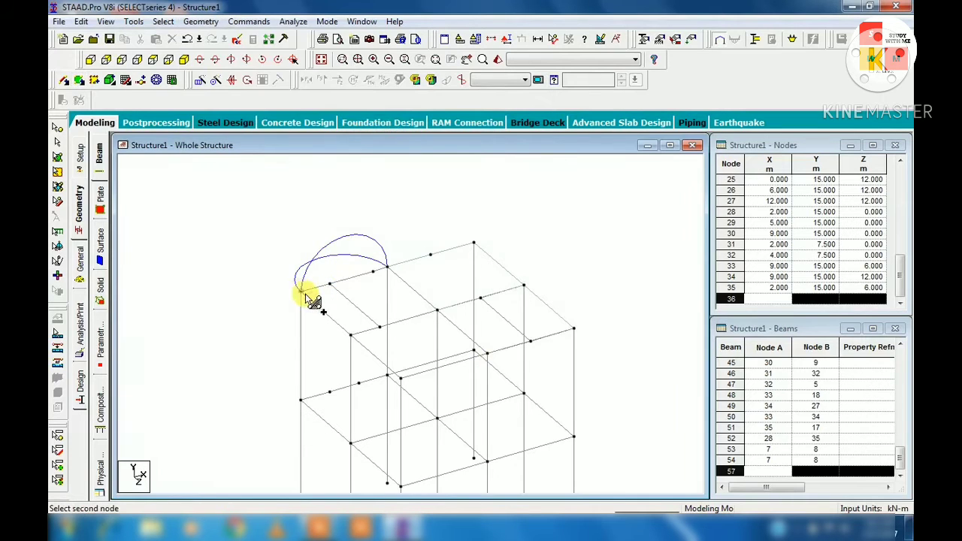
click(437, 309)
click(351, 334)
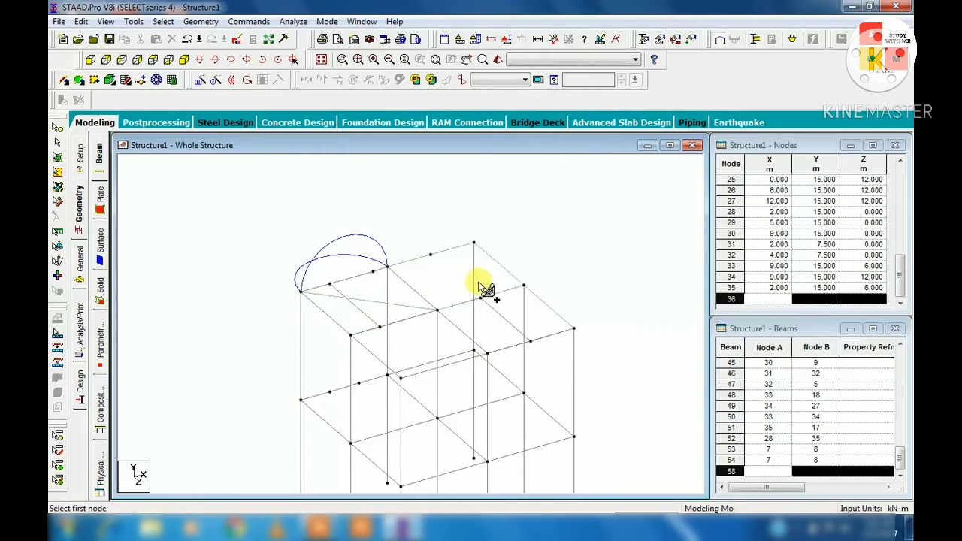
Step: Decline the auto save and examine the new plates from above in a 3D rendered view, closing that view when done
scroll(485, 282, up, 1)
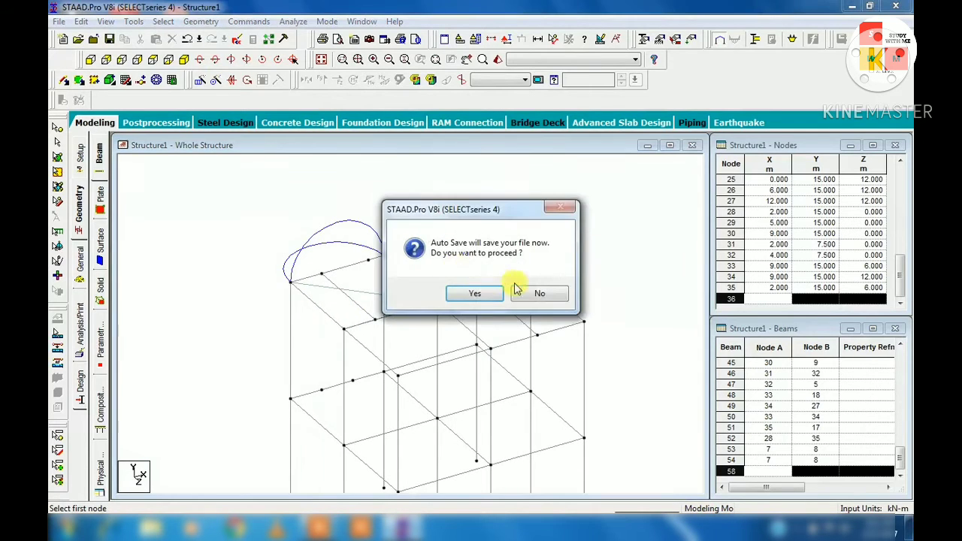
click(534, 290)
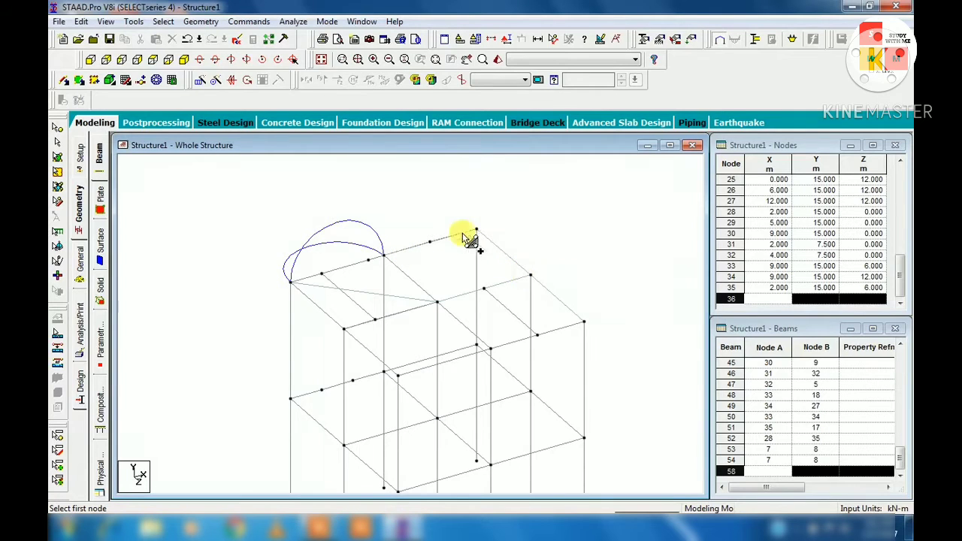
click(499, 61)
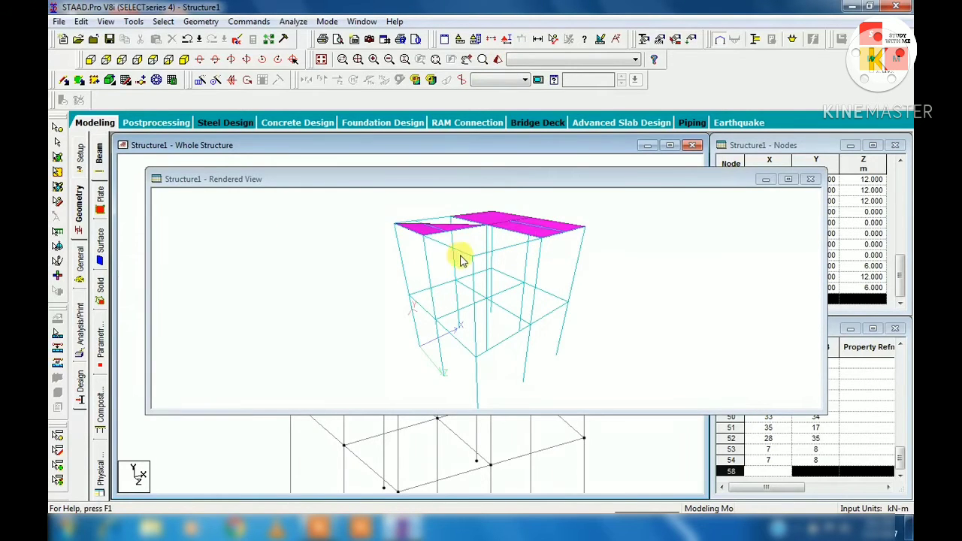
drag(518, 240, 519, 304)
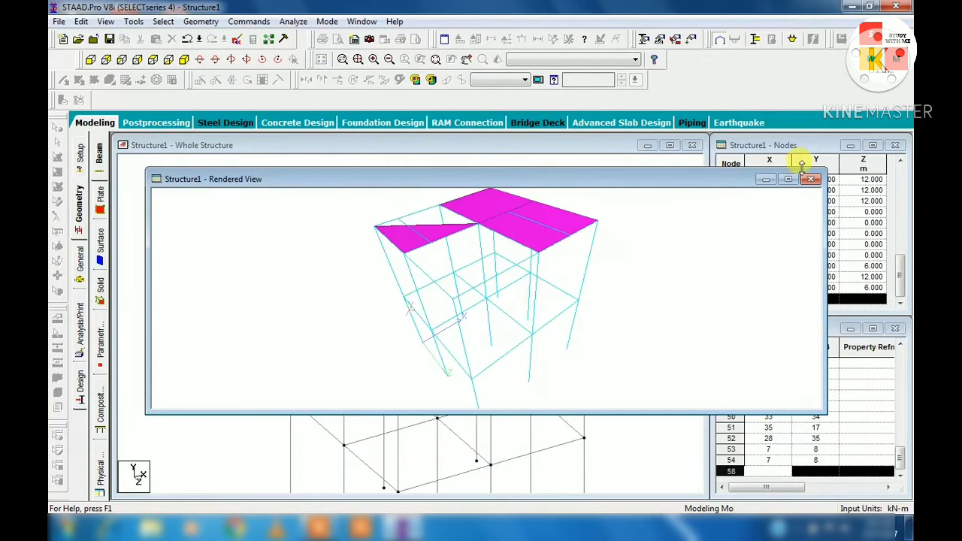
click(811, 179)
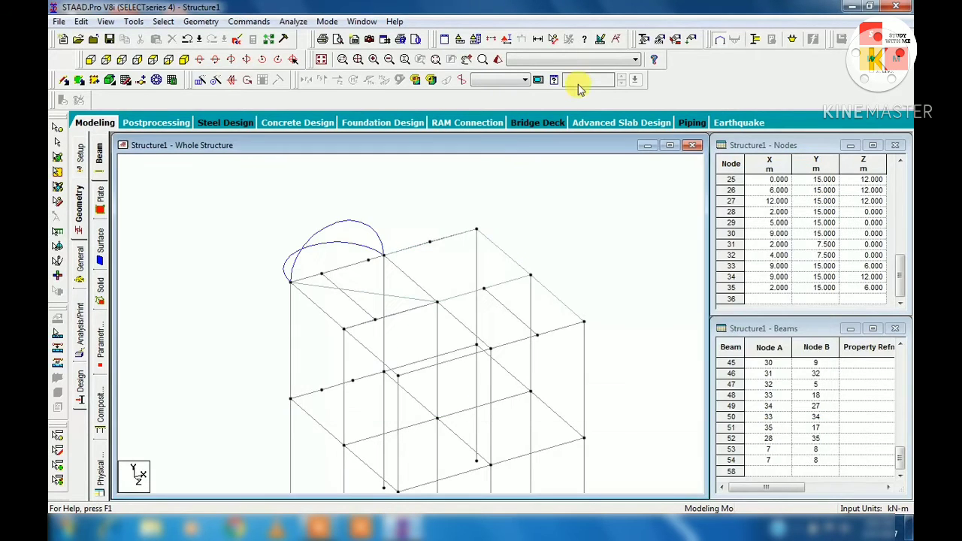
Step: Turn on Fill Plates/Solids/Surface in the structure display settings so plates are shown filled, and apply the change
click(602, 40)
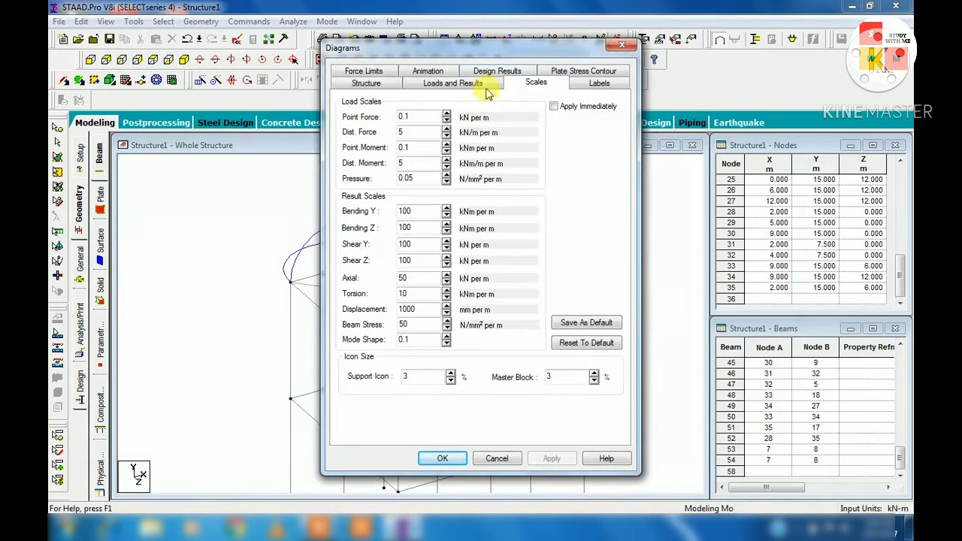
click(382, 83)
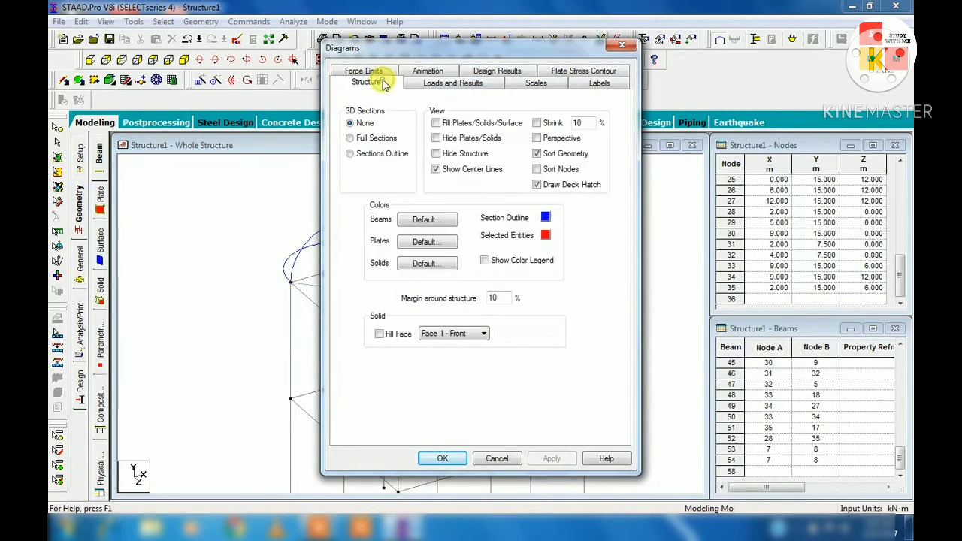
drag(455, 52, 660, 33)
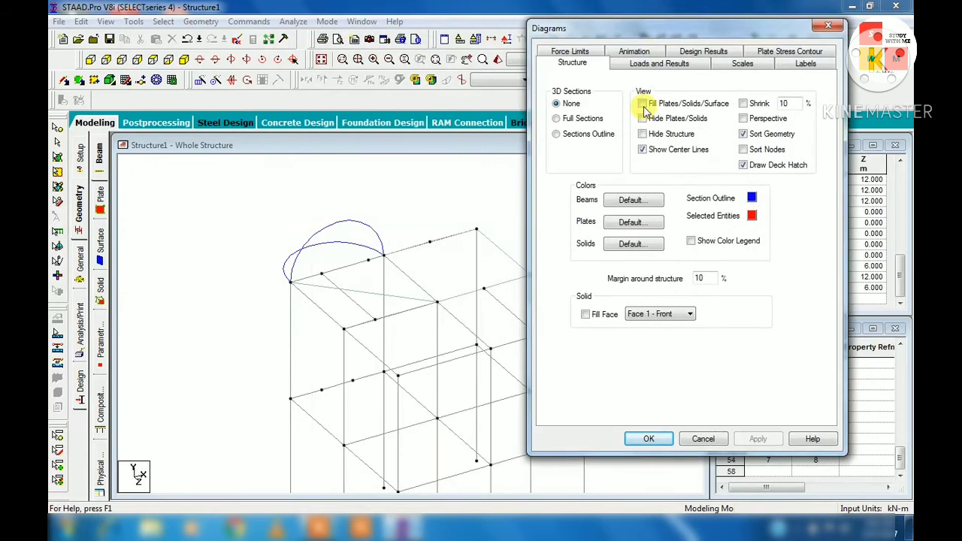
click(643, 104)
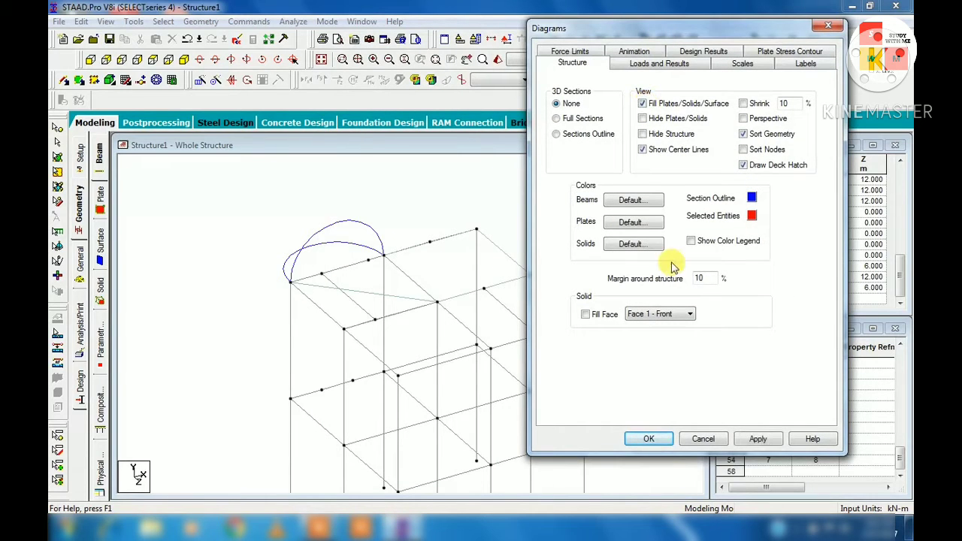
click(759, 439)
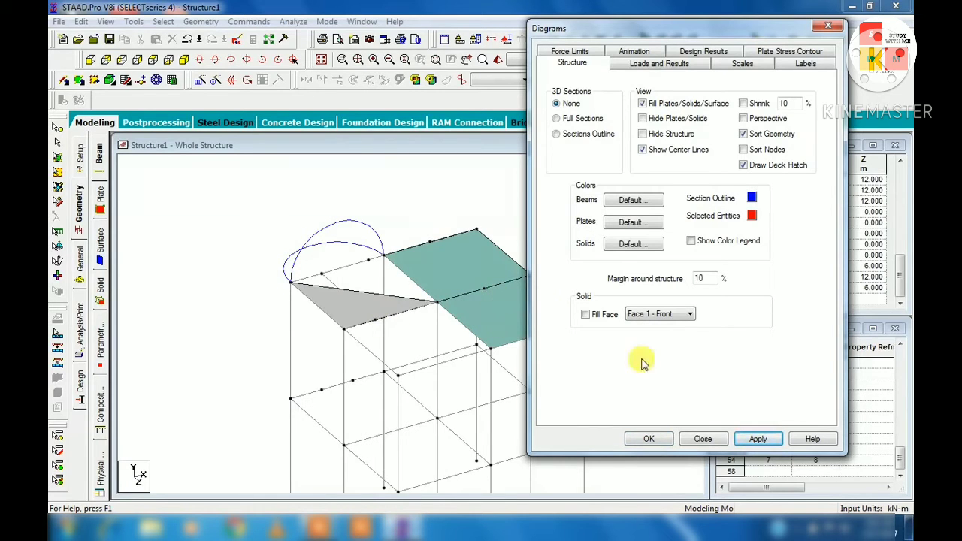
click(831, 28)
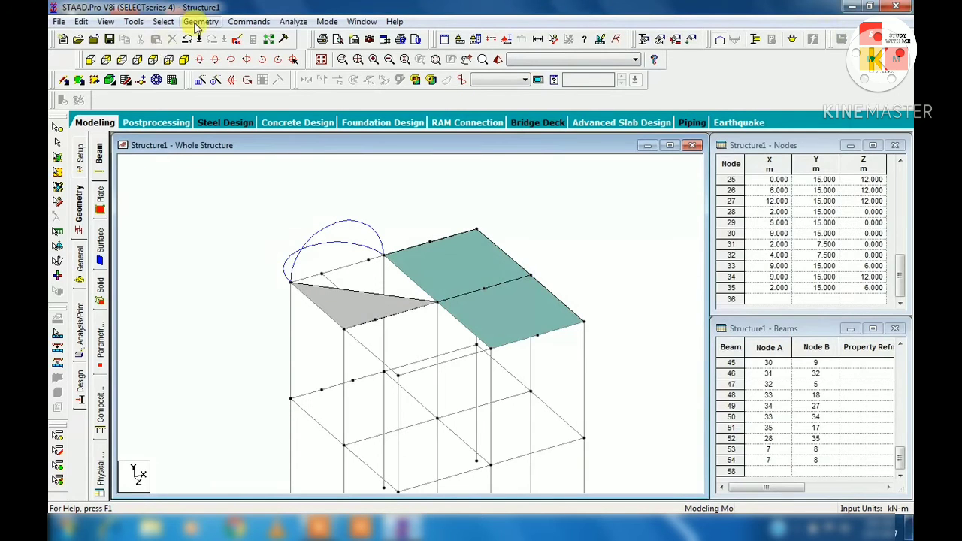
click(198, 22)
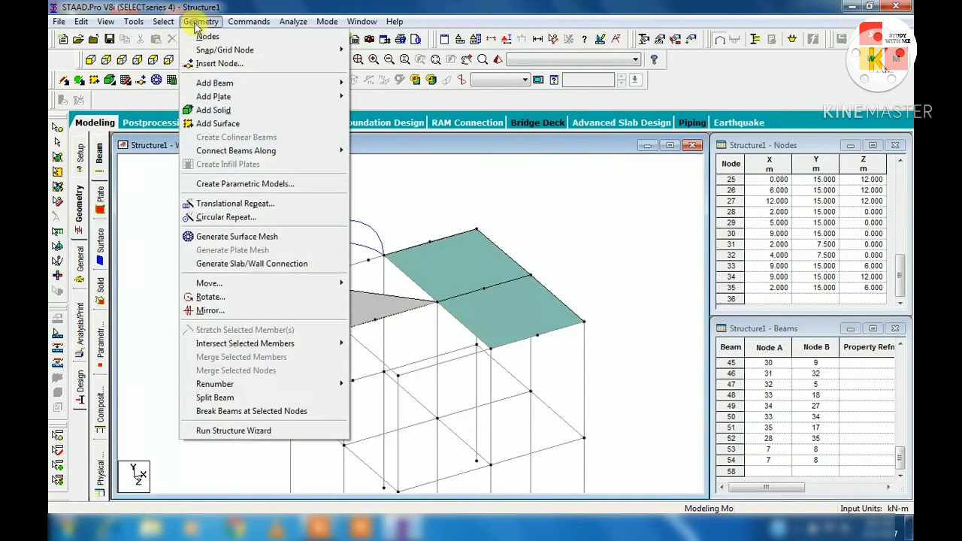
click(218, 111)
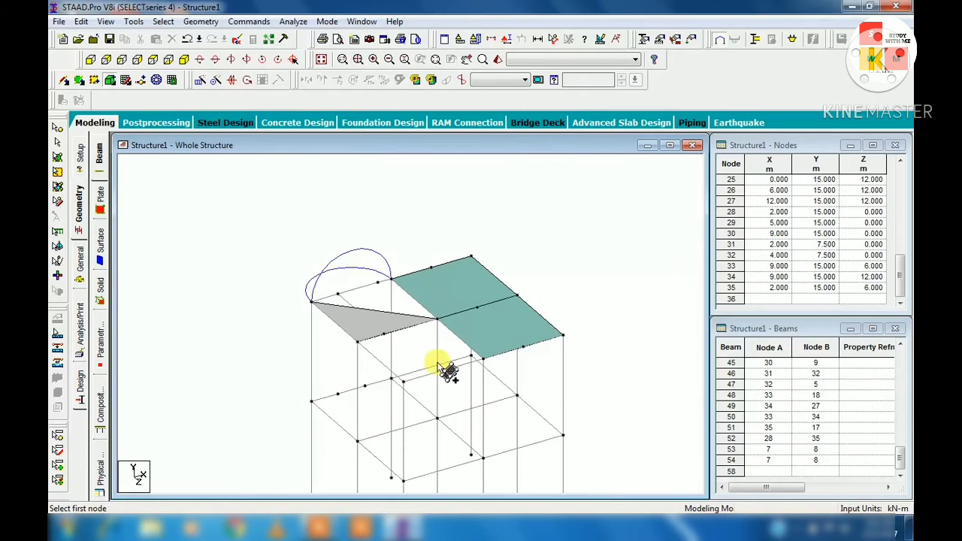
middle_drag(441, 365, 391, 274)
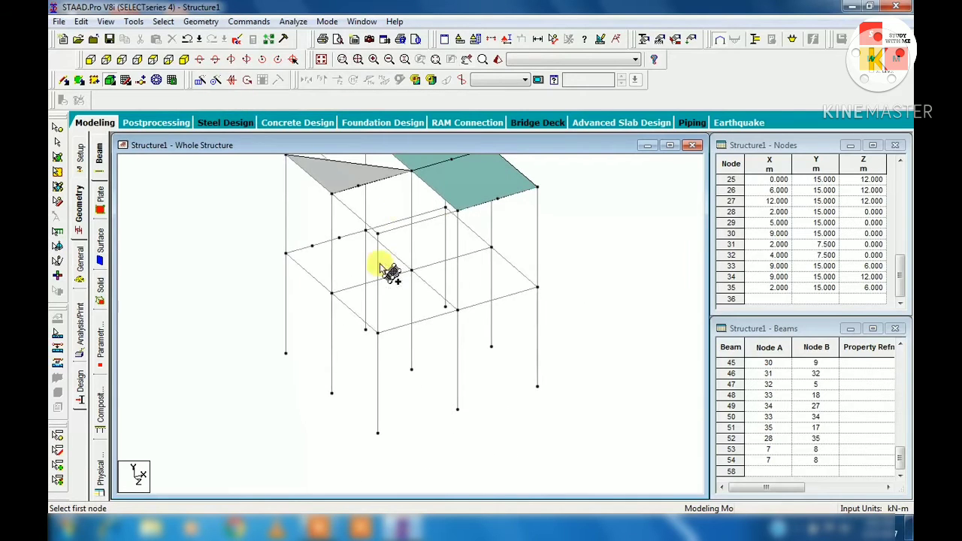
click(378, 432)
click(332, 392)
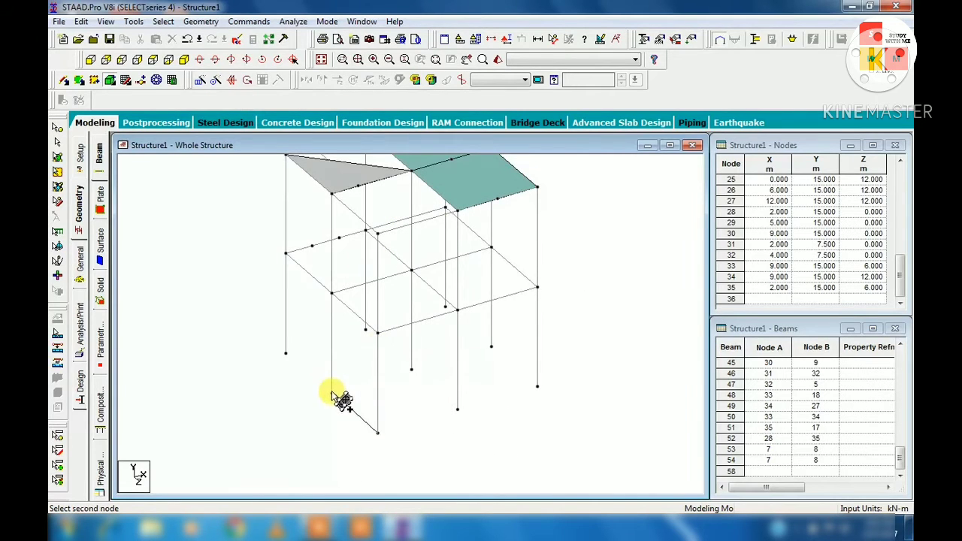
click(333, 294)
click(378, 333)
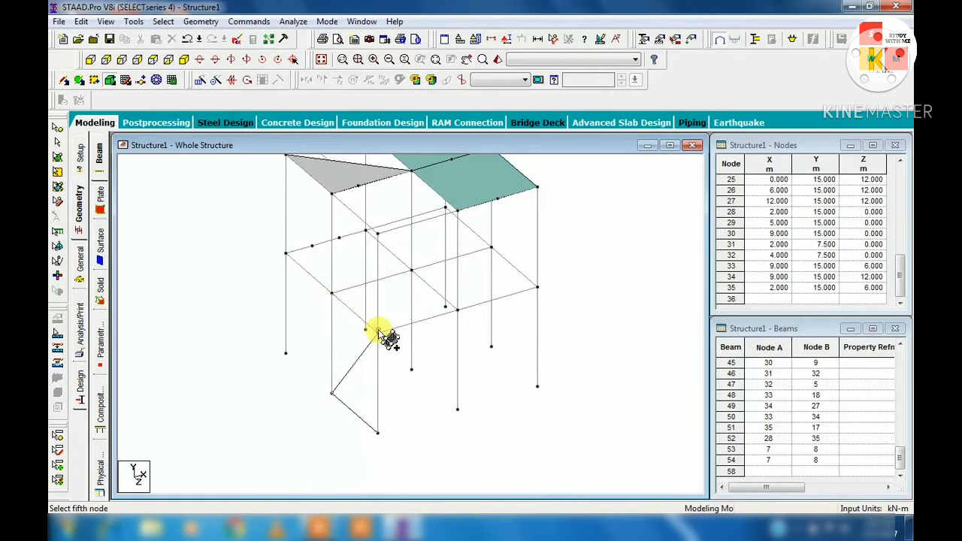
click(412, 369)
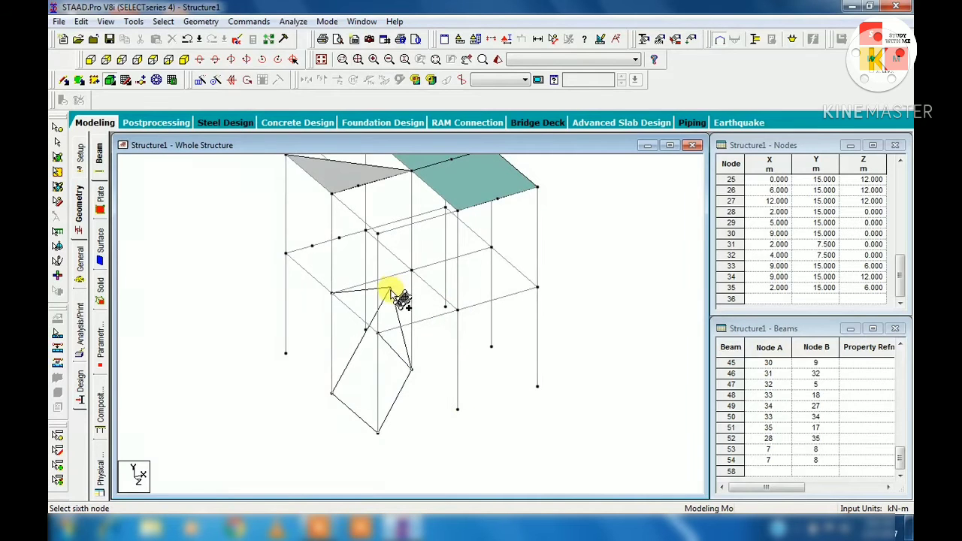
Step: Undo the triangular plate and both four-noded plates on the top level
key(ctrl+z)
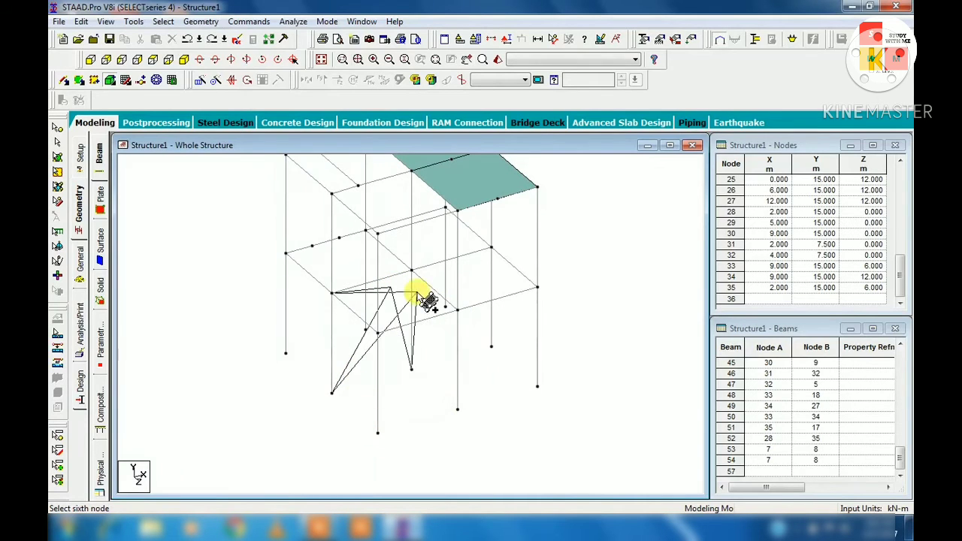
key(ctrl+z)
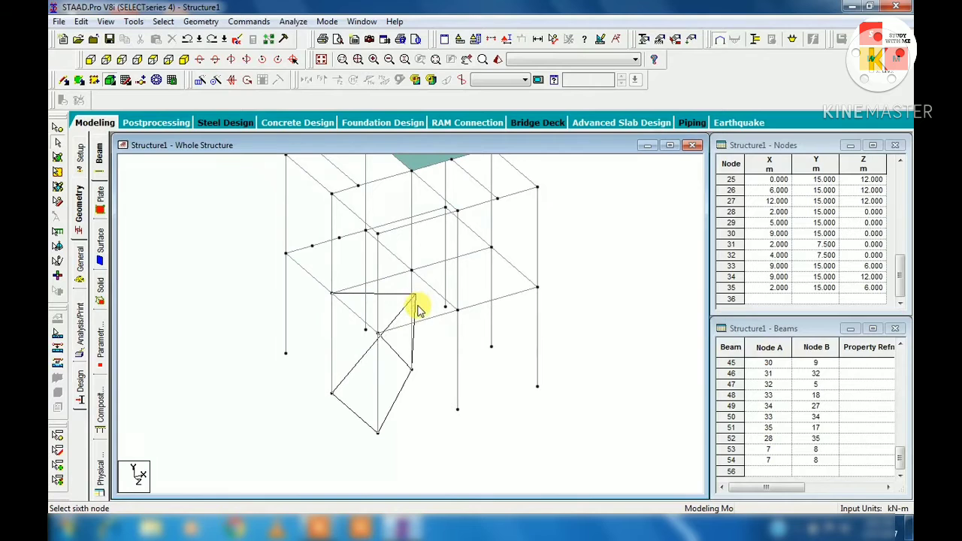
key(ctrl+z)
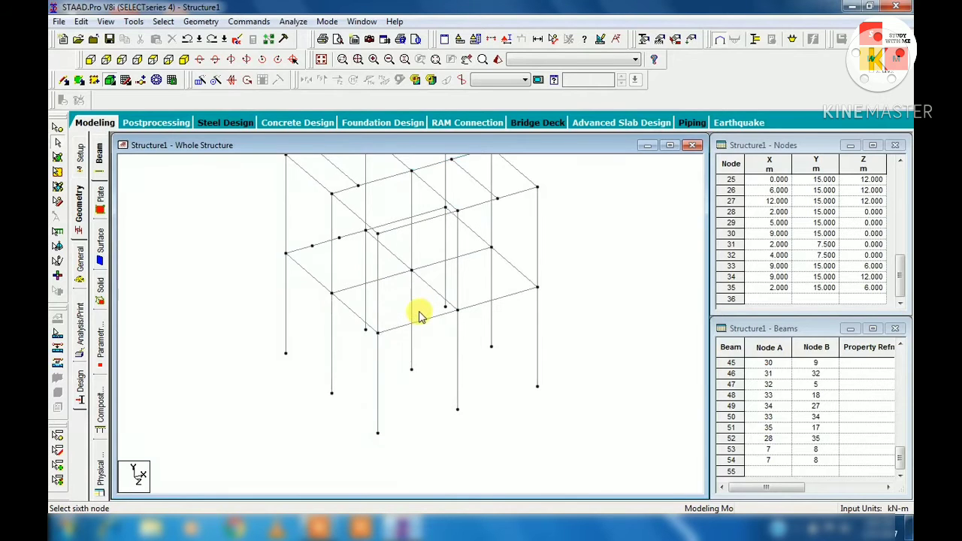
Step: Add an eight-noded solid filling the lower-storey corner bay between X 0 and 6 m and Z 6 and 12 m
click(330, 533)
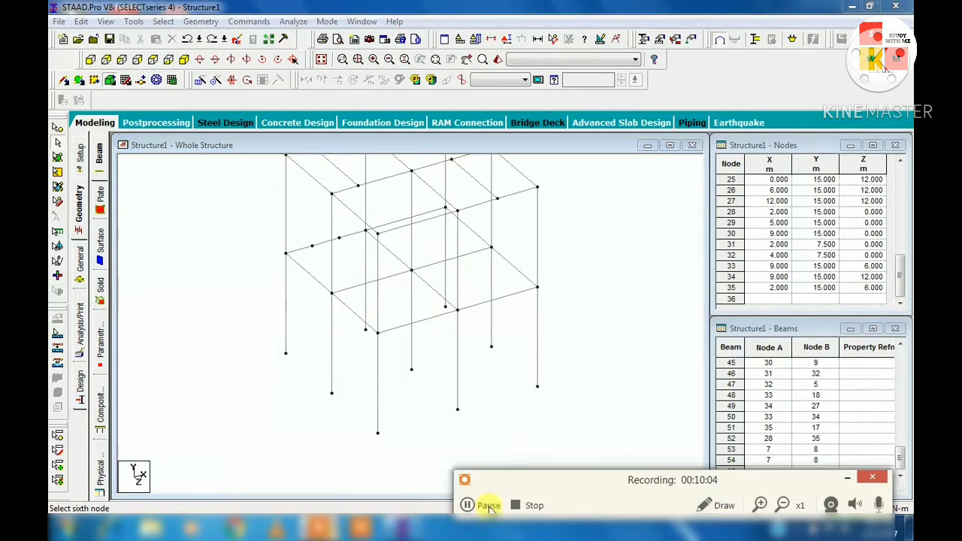
click(467, 505)
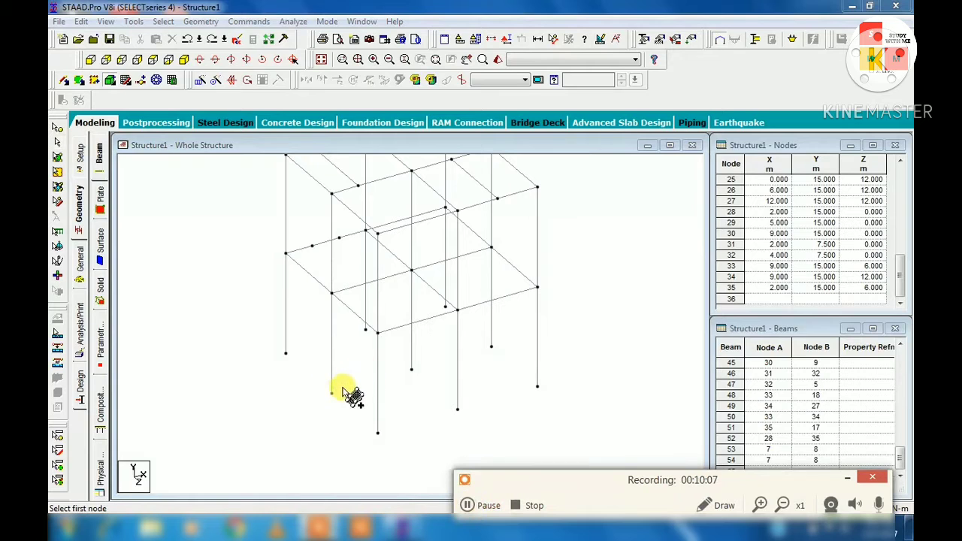
click(331, 391)
click(377, 433)
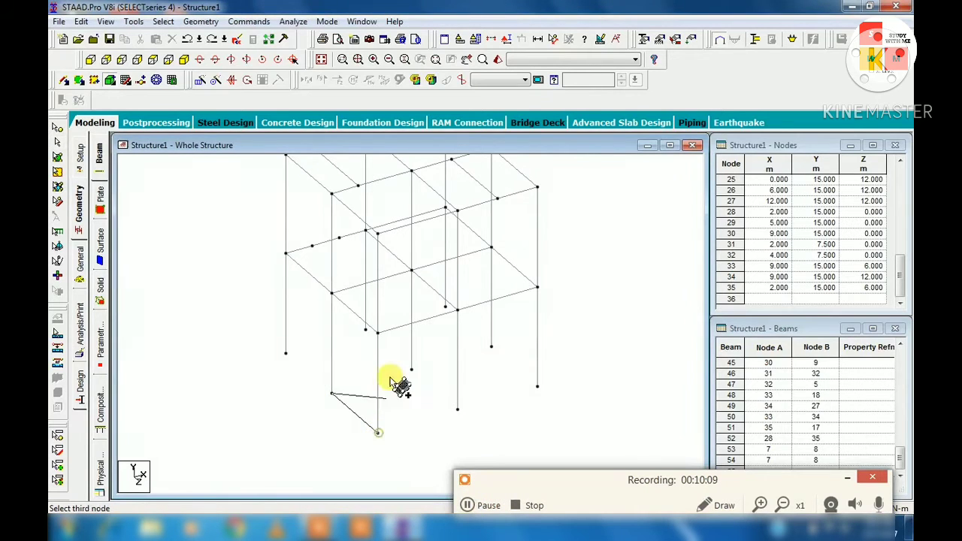
click(375, 330)
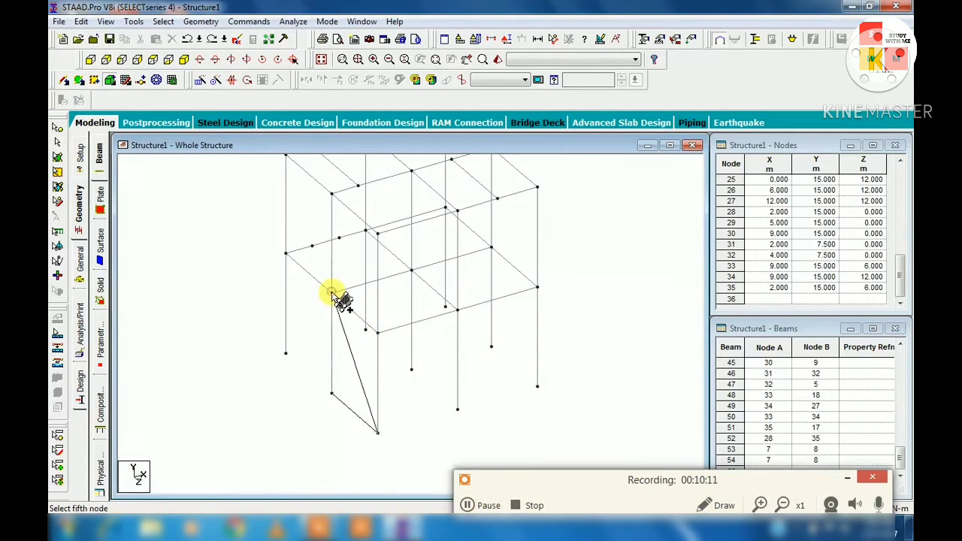
click(411, 370)
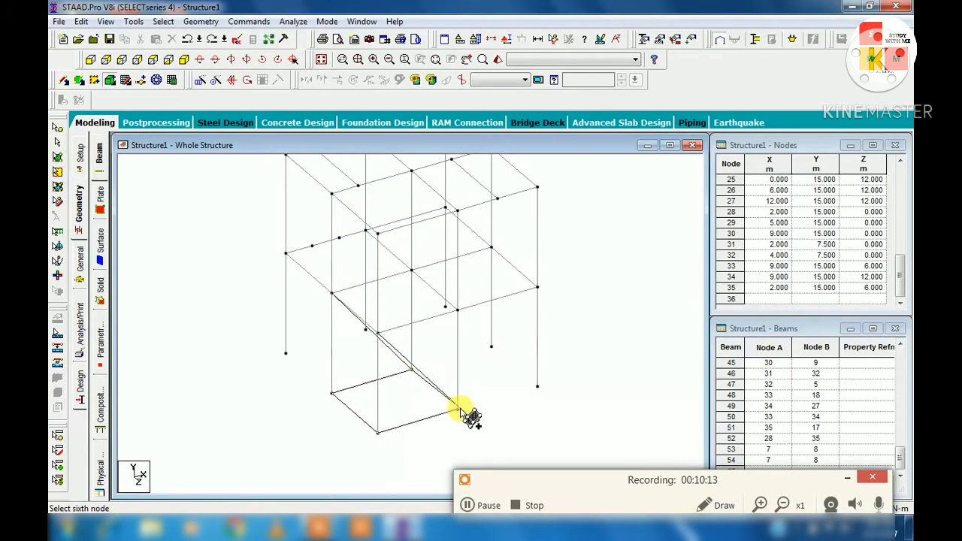
click(457, 409)
click(457, 310)
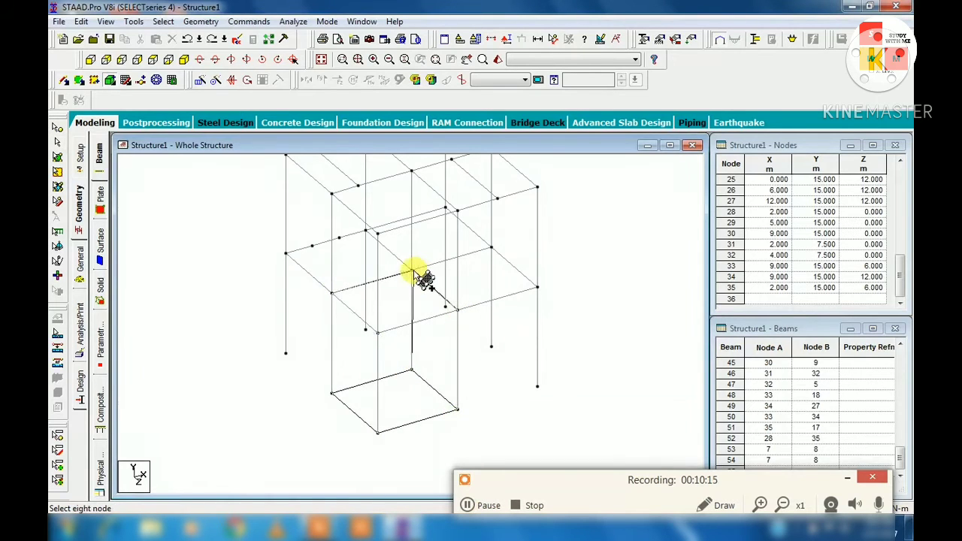
click(412, 270)
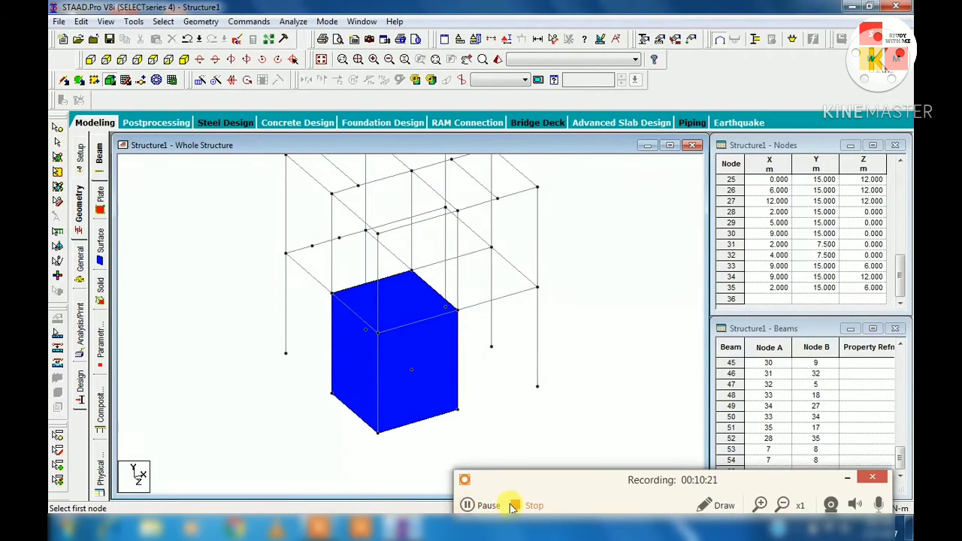
click(848, 480)
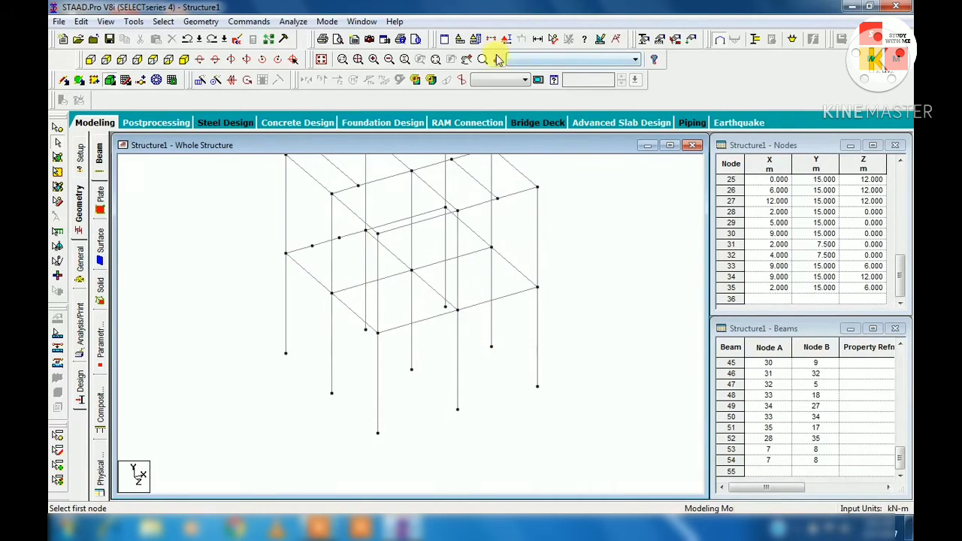
Step: Restore the undone solid to examine it in a 3D rendered view, and undo it again after closing that view
key(ctrl+y)
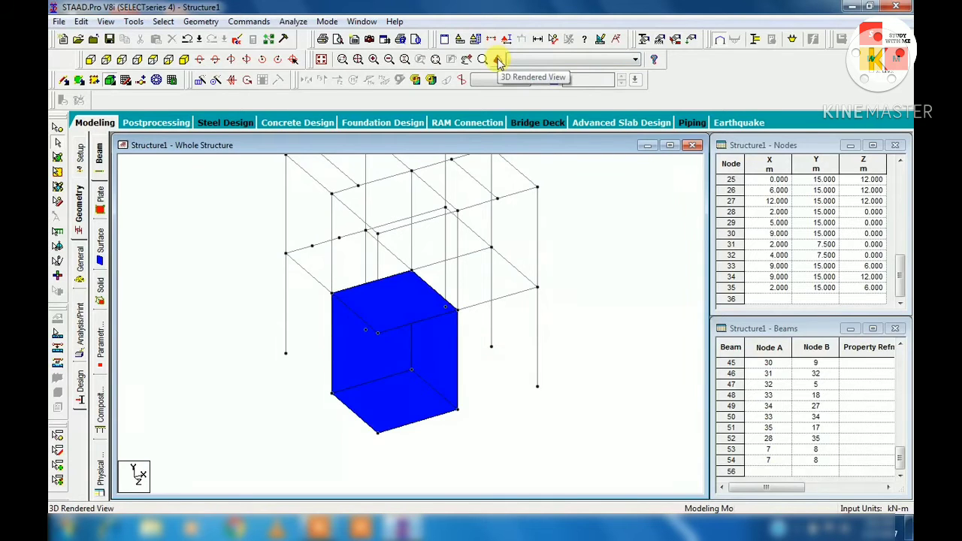
click(499, 62)
drag(541, 326, 524, 306)
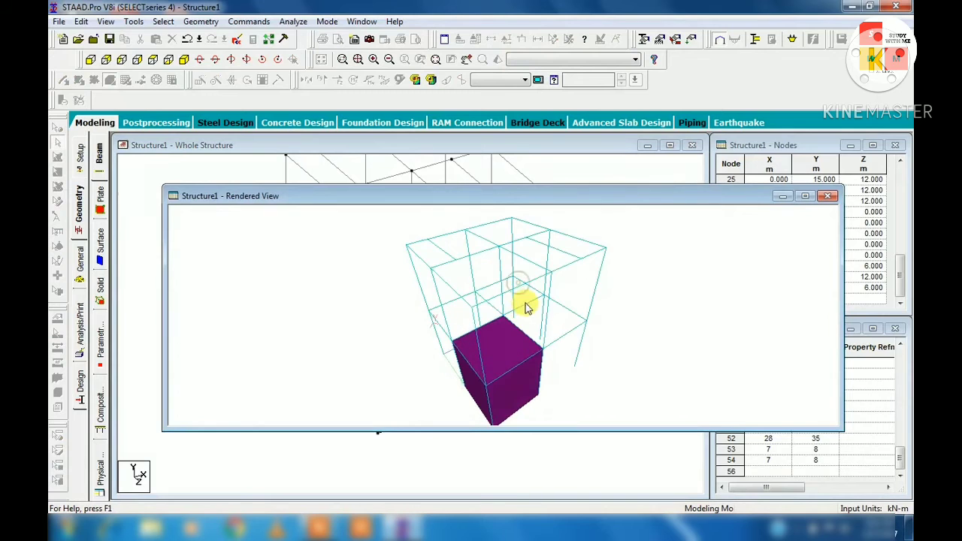
click(827, 196)
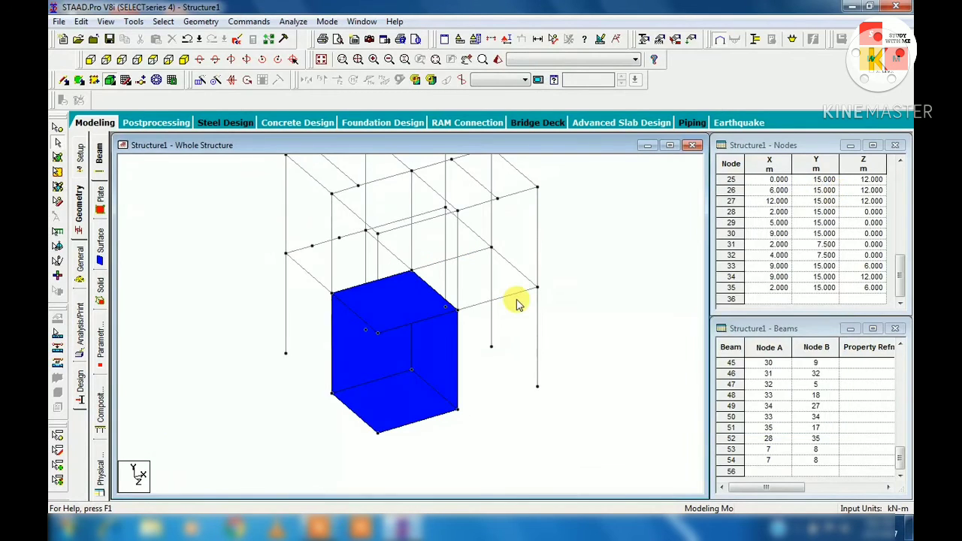
key(ctrl+z)
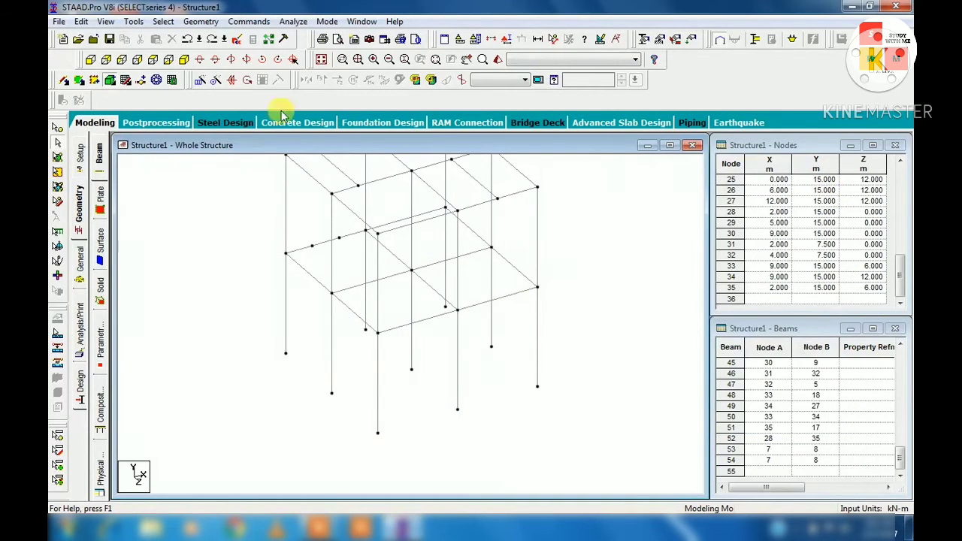
Step: Add a surface covering the full two-bay, two-storey frame face at Z 12 m, from X 0 to 12 m and from the base to Y 15 m
click(200, 22)
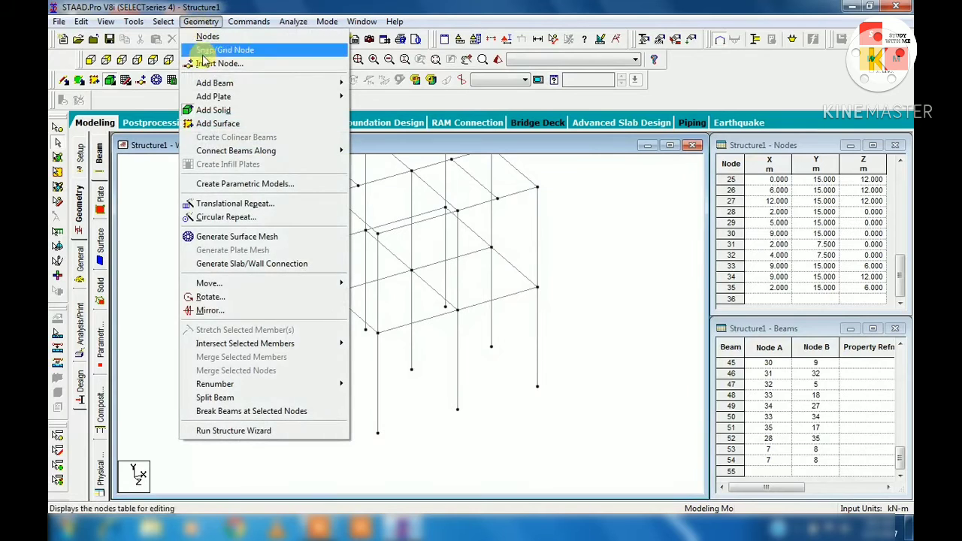
click(218, 125)
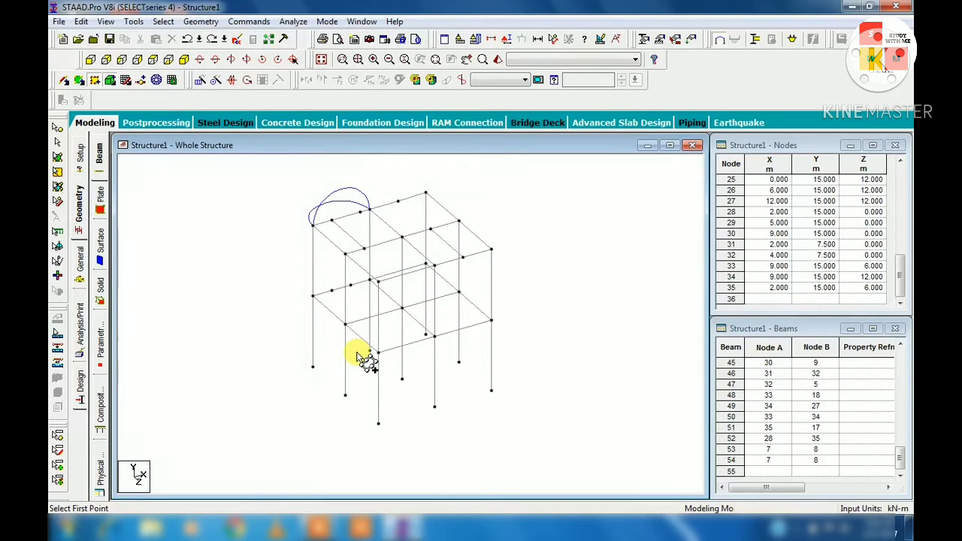
click(379, 424)
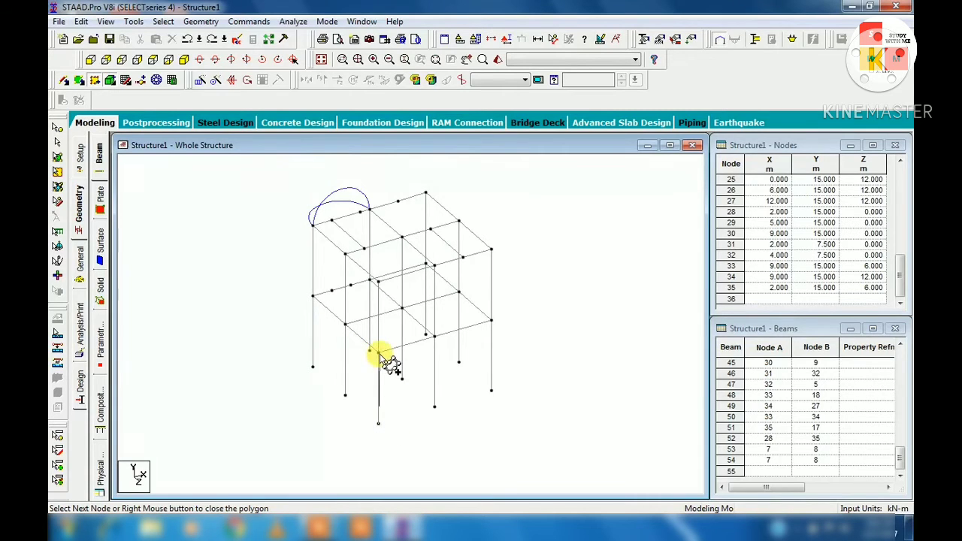
click(379, 281)
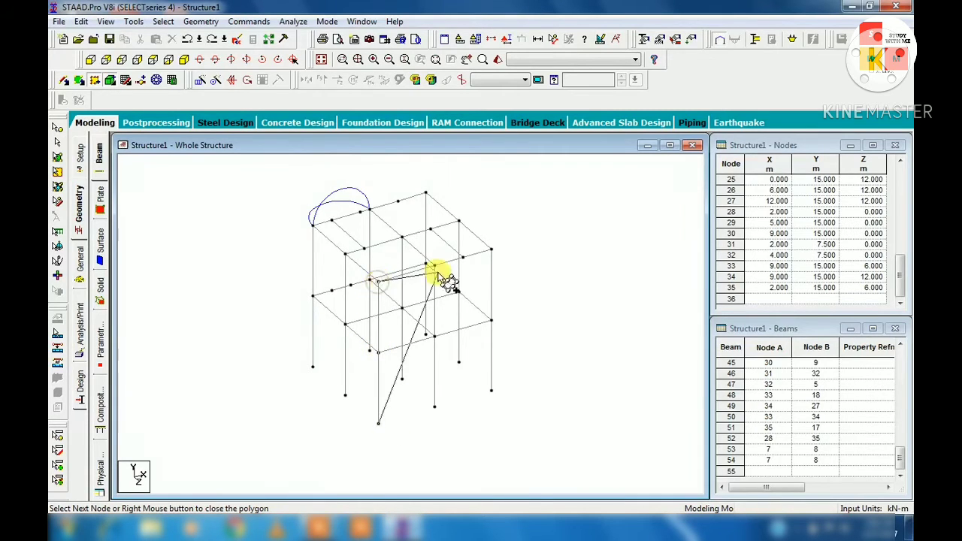
click(463, 257)
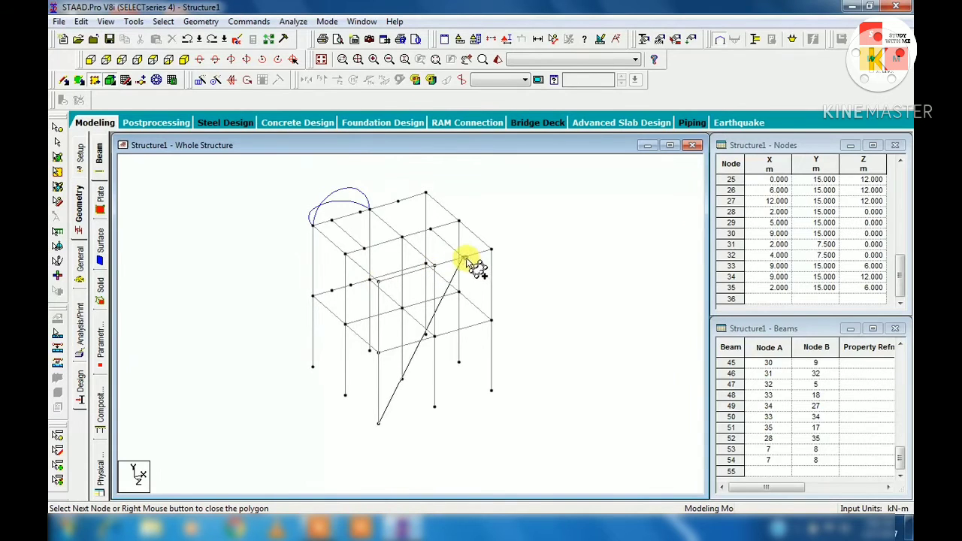
click(492, 250)
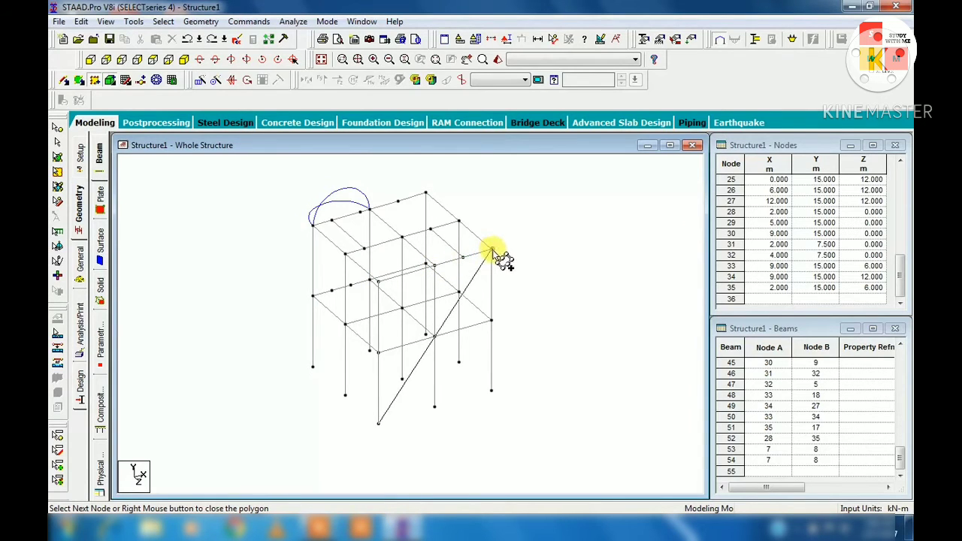
click(492, 322)
click(492, 390)
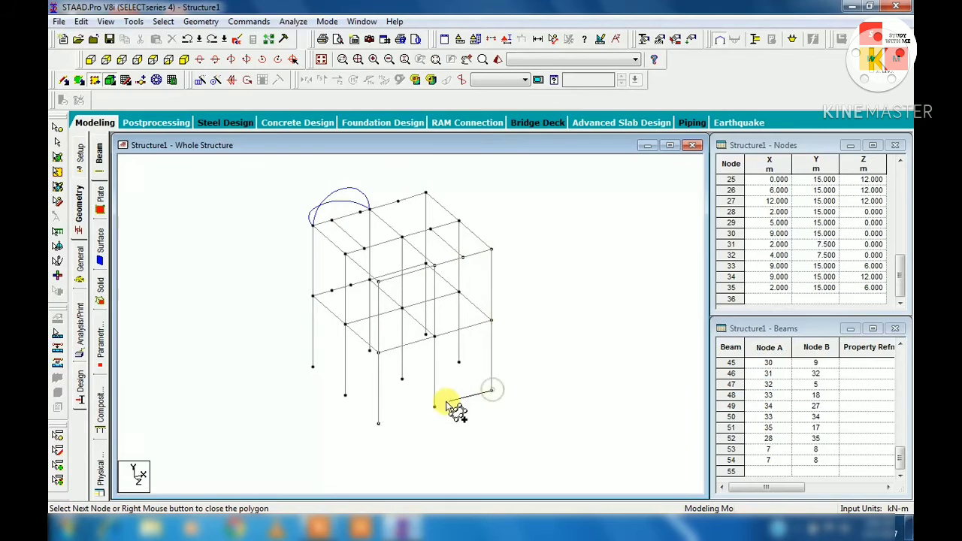
click(379, 423)
scroll(419, 349, up, 2)
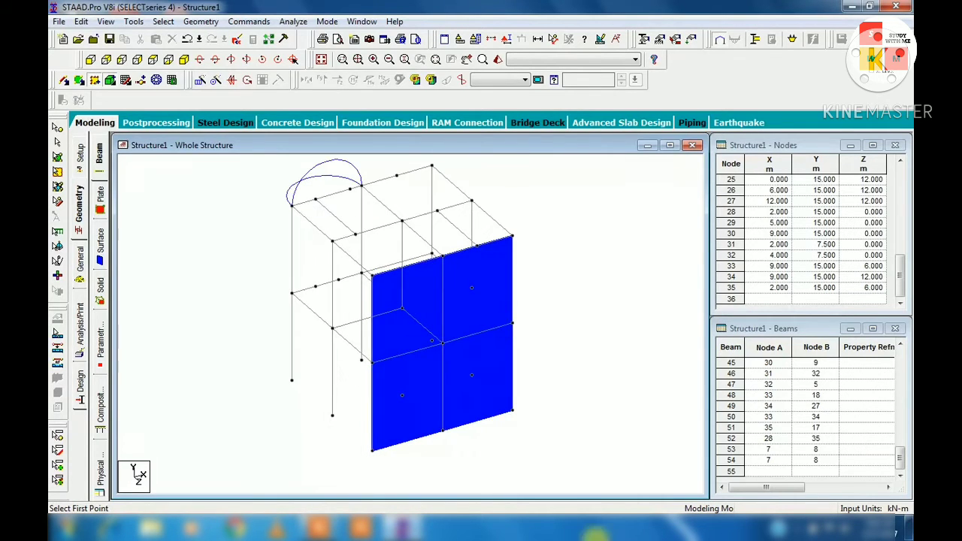
Step: Examine the surface on the frame face at Z 12 m in a rotated 3D rendered view, and close that view
click(498, 60)
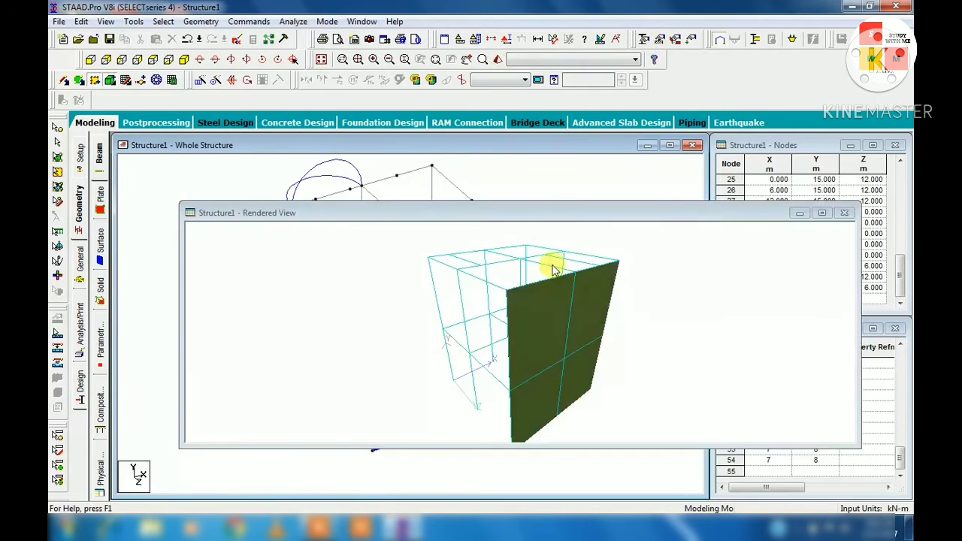
drag(554, 265, 571, 292)
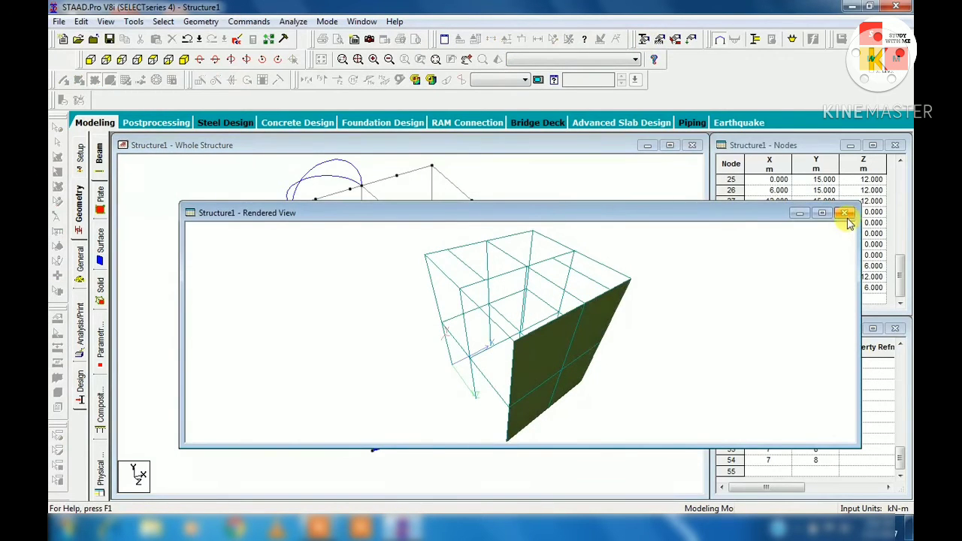
click(845, 212)
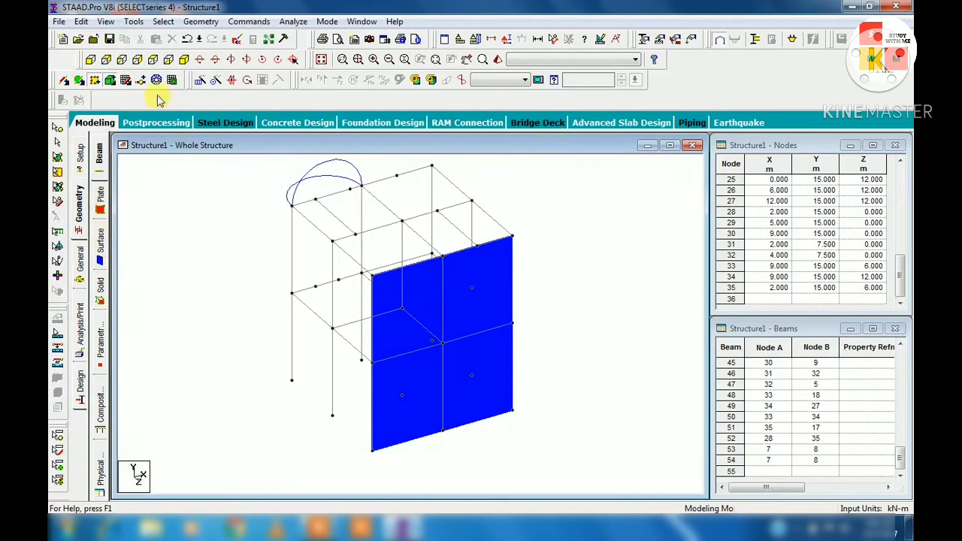
click(203, 22)
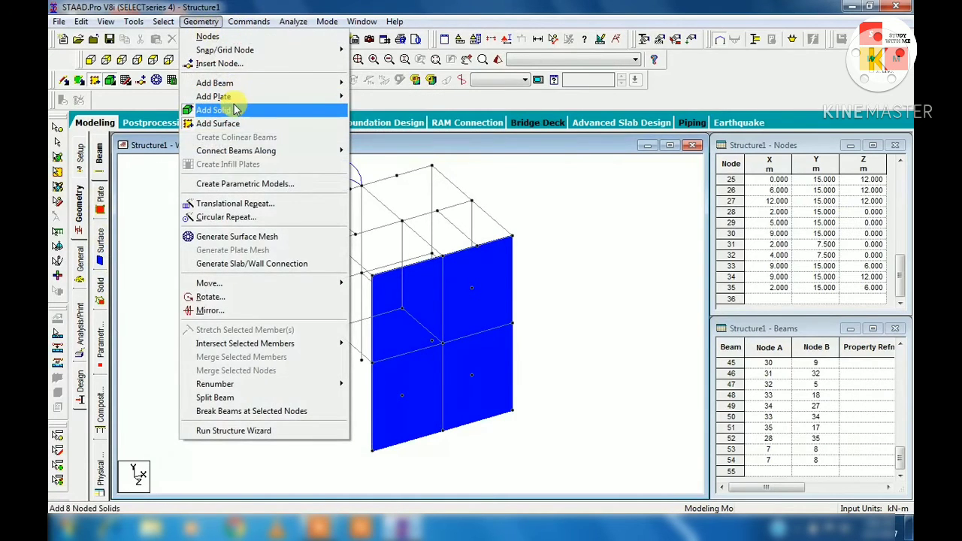
mouse_move(251, 155)
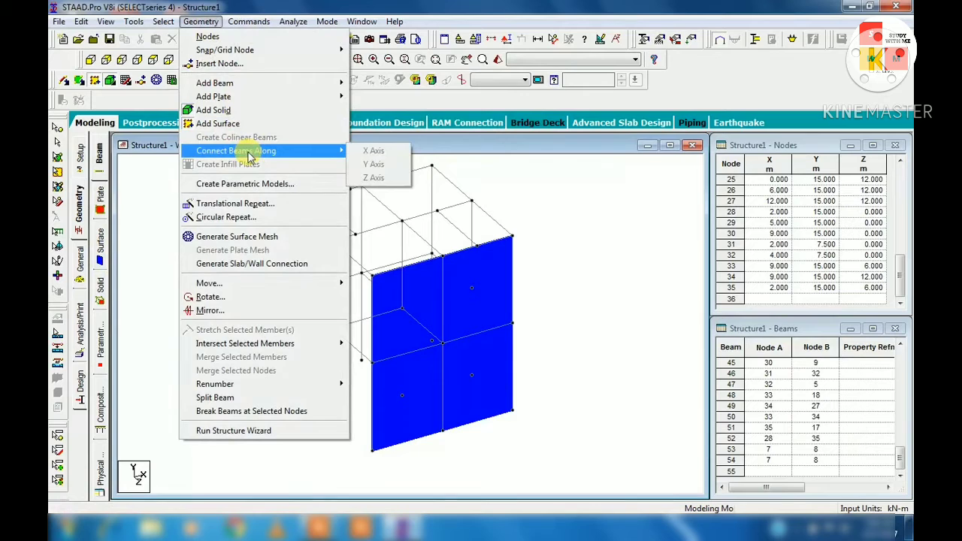
click(340, 528)
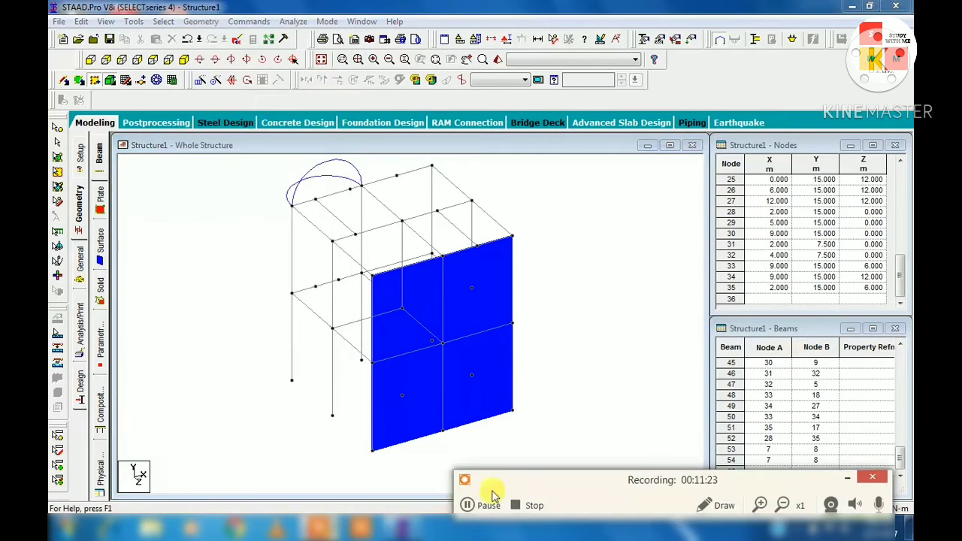
click(467, 505)
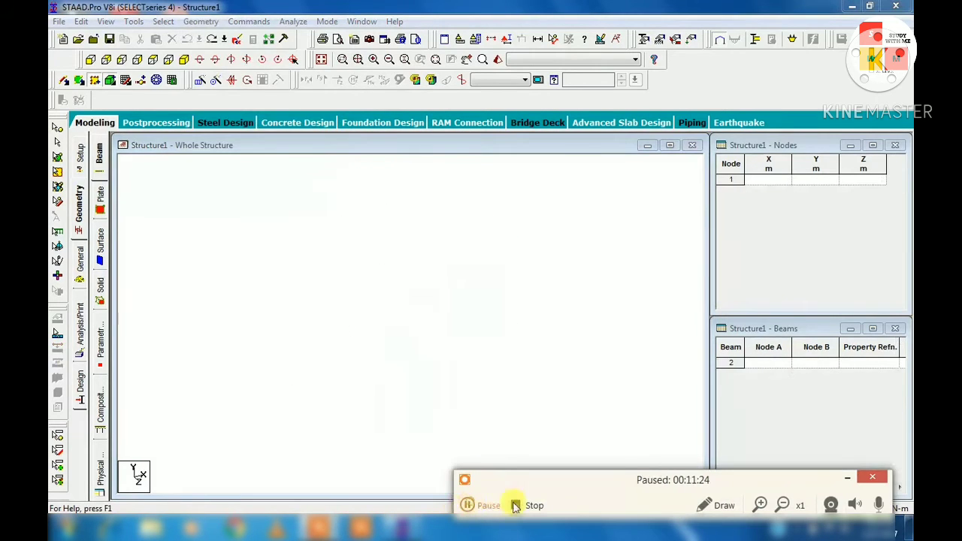
click(466, 505)
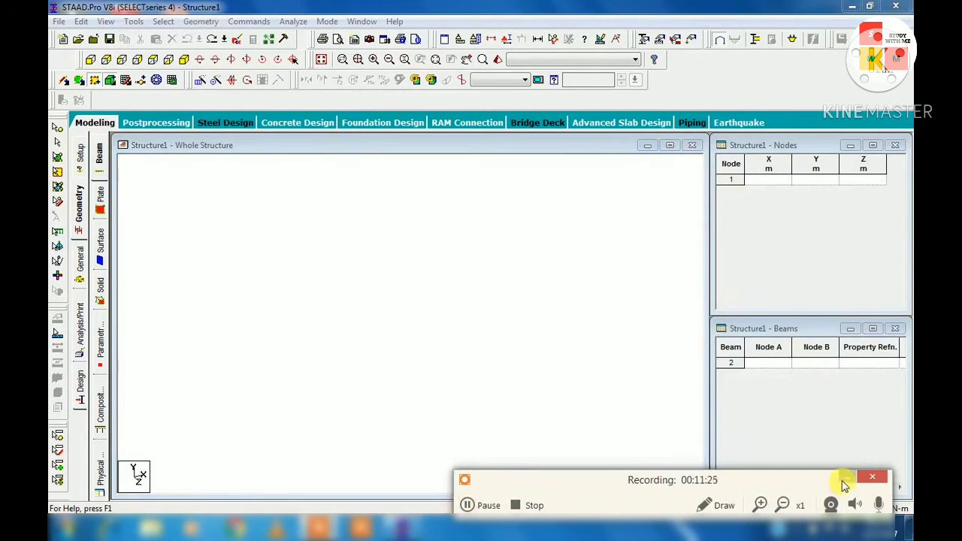
click(201, 21)
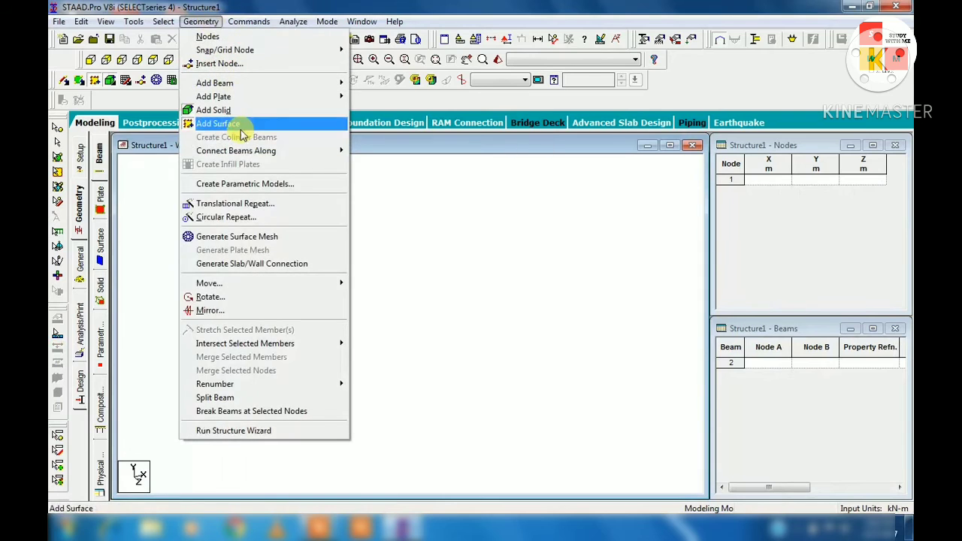
mouse_move(254, 150)
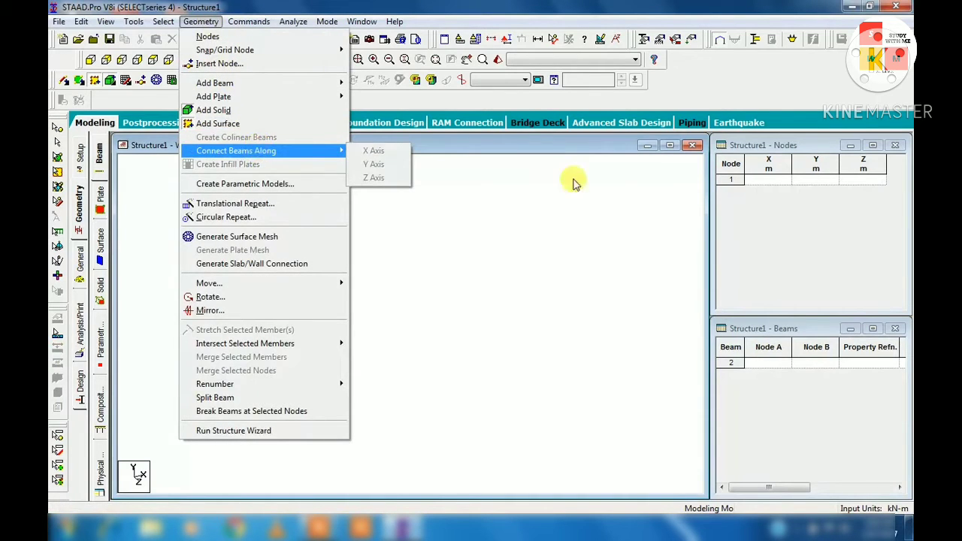
Step: Enter four nodes of a 5 m square at Y 0 in the node table: (0, 0, 0), (5, 0, 0), (5, 0, 5) and (0, 0, 5)
click(748, 181)
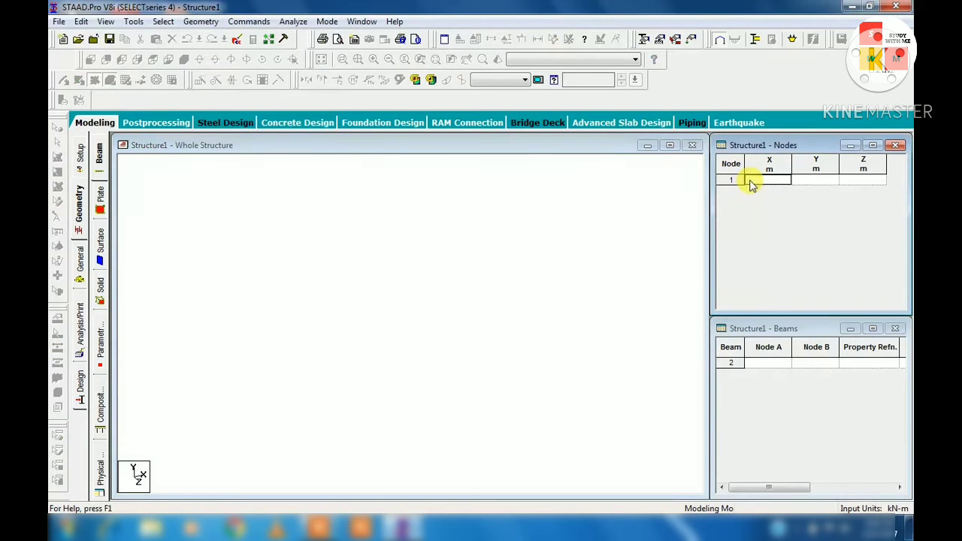
key(Return)
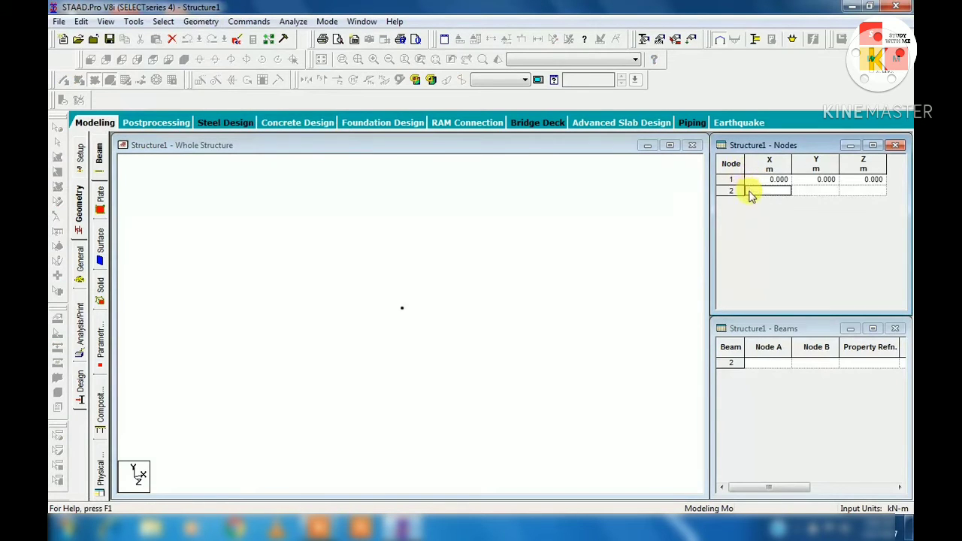
text(5)
key(Return)
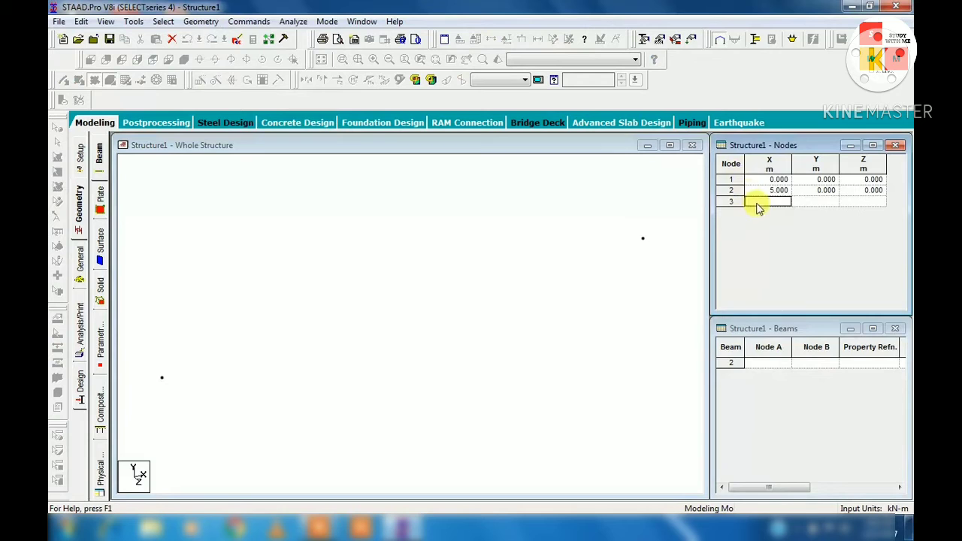
text(5)
click(855, 203)
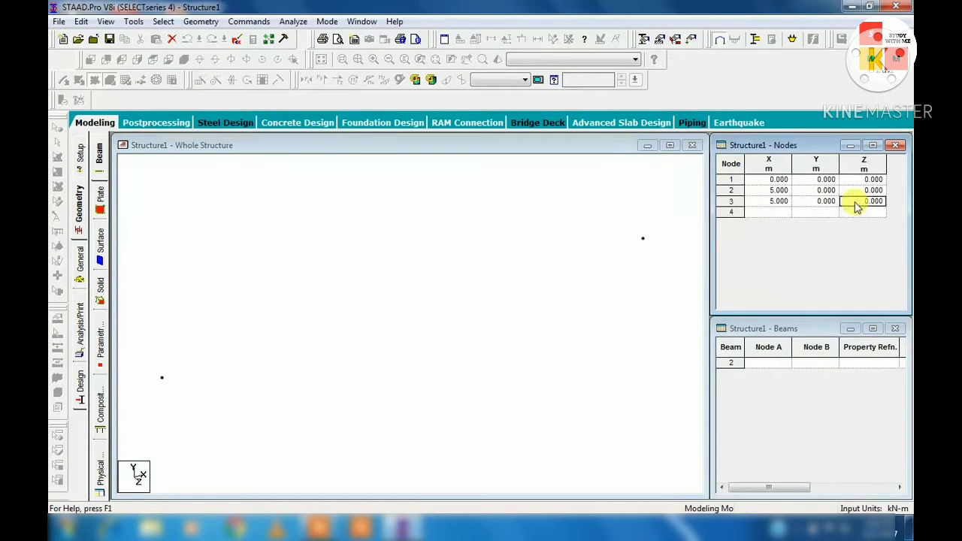
text(5)
click(863, 214)
text(5)
click(818, 212)
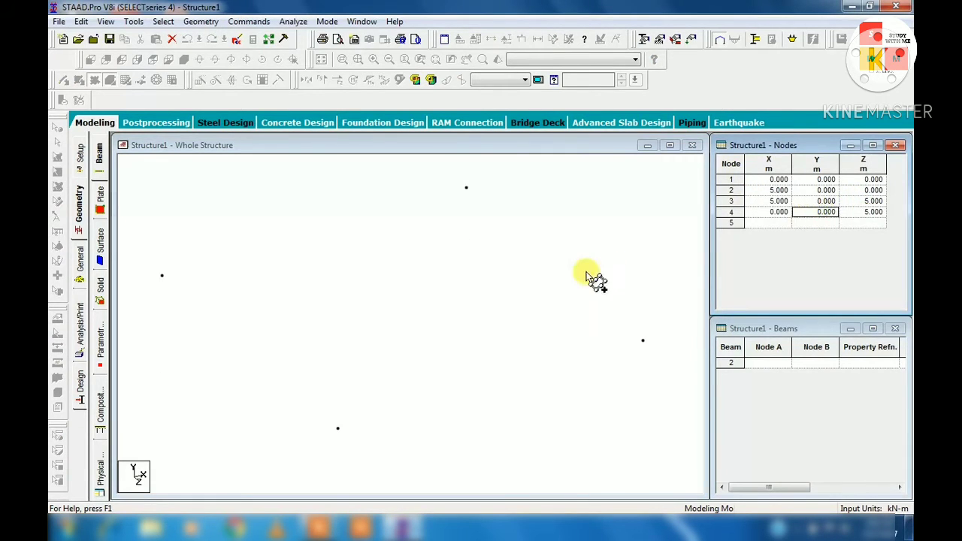
Step: Select all four corner nodes of the square and connect them with beams along the X axis
click(413, 292)
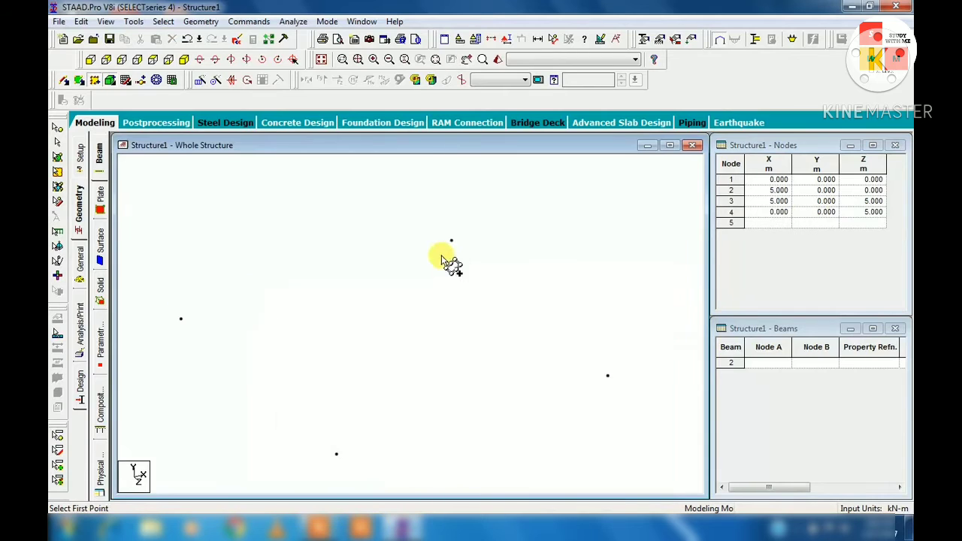
click(66, 87)
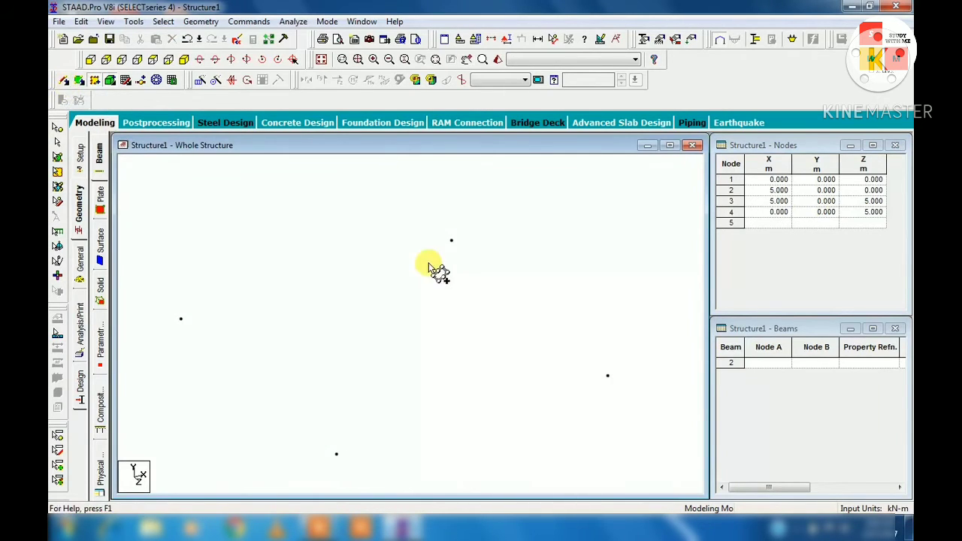
scroll(414, 233, down, 1)
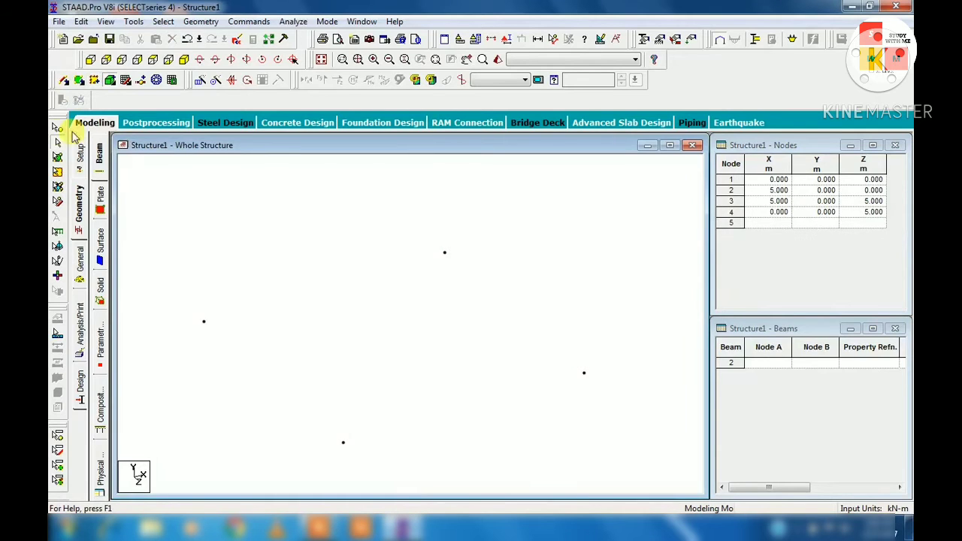
click(58, 131)
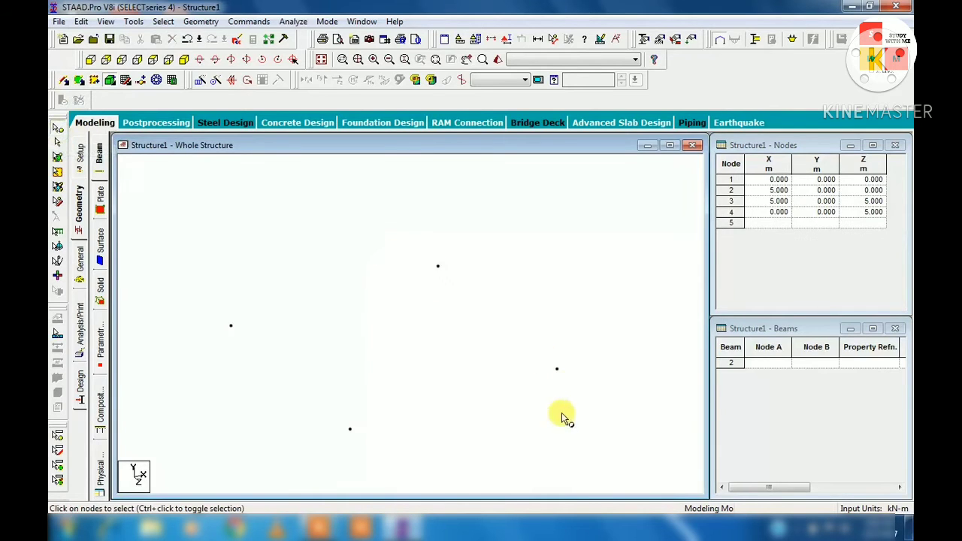
drag(589, 464, 185, 236)
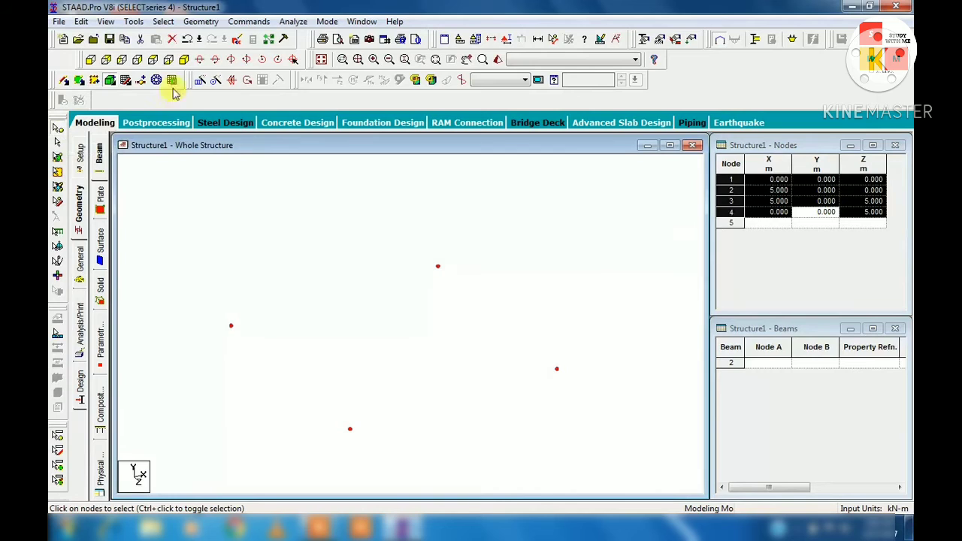
click(185, 21)
mouse_move(225, 156)
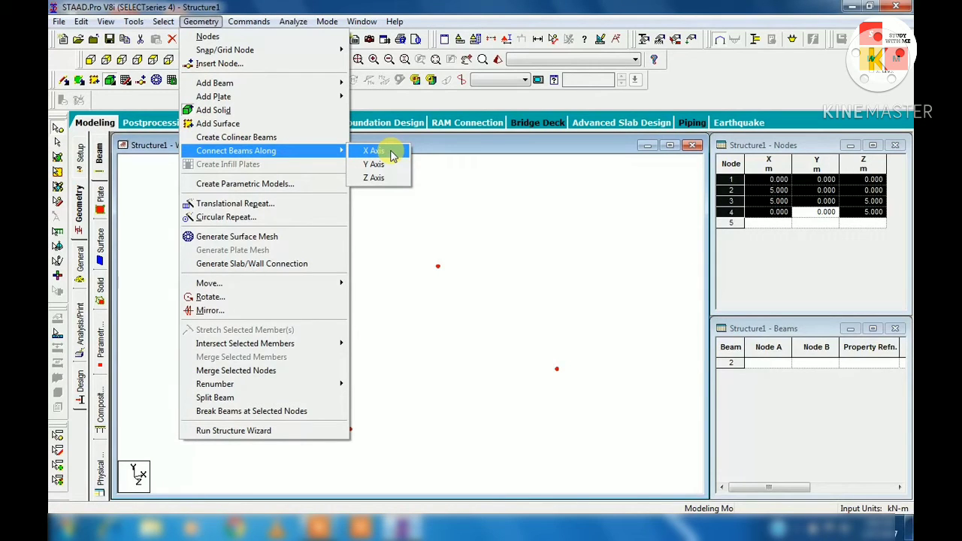
click(376, 152)
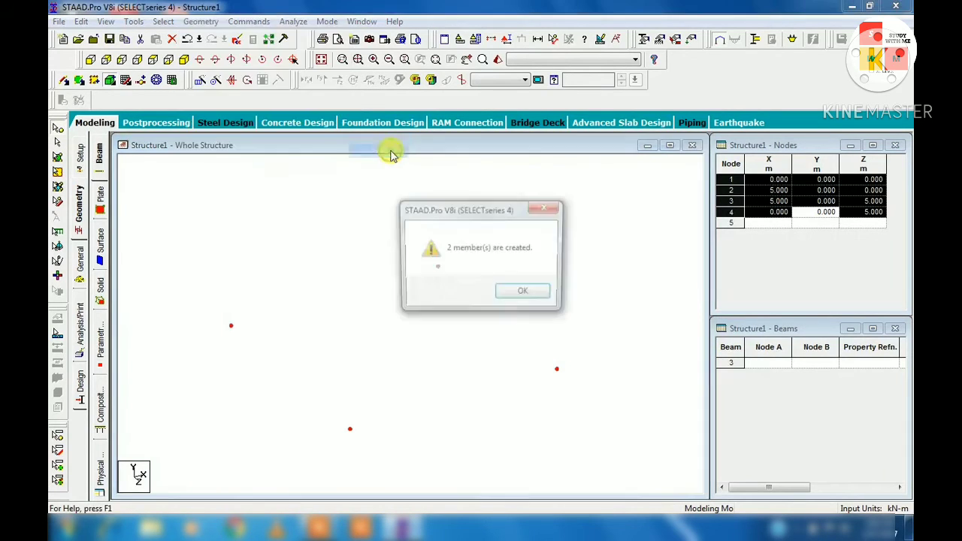
click(530, 292)
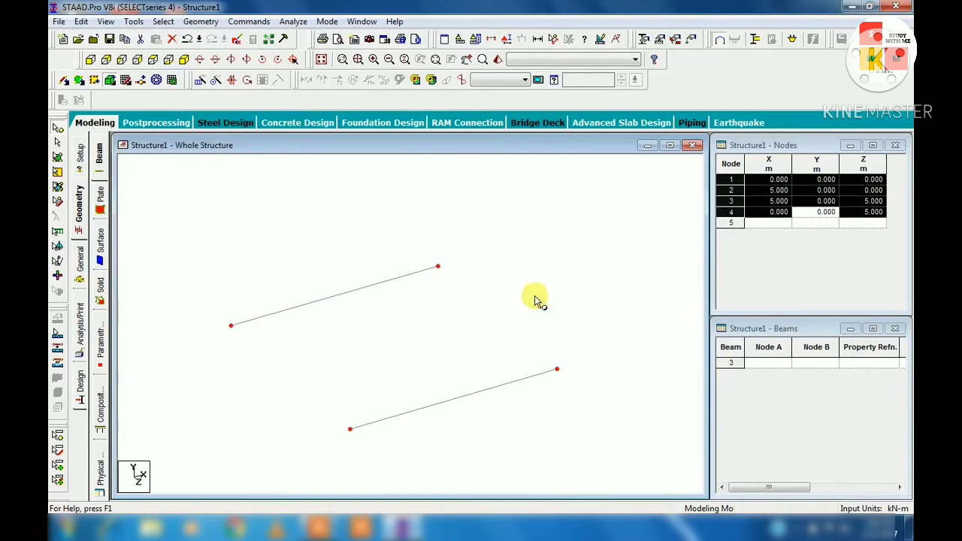
Step: Connect the four selected corner nodes with beams along the Z axis
click(201, 21)
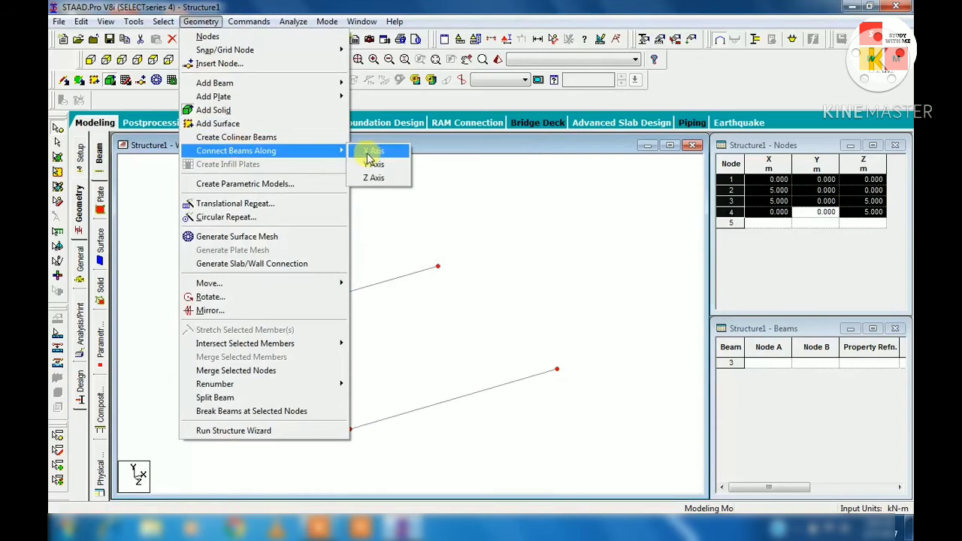
click(374, 178)
click(530, 292)
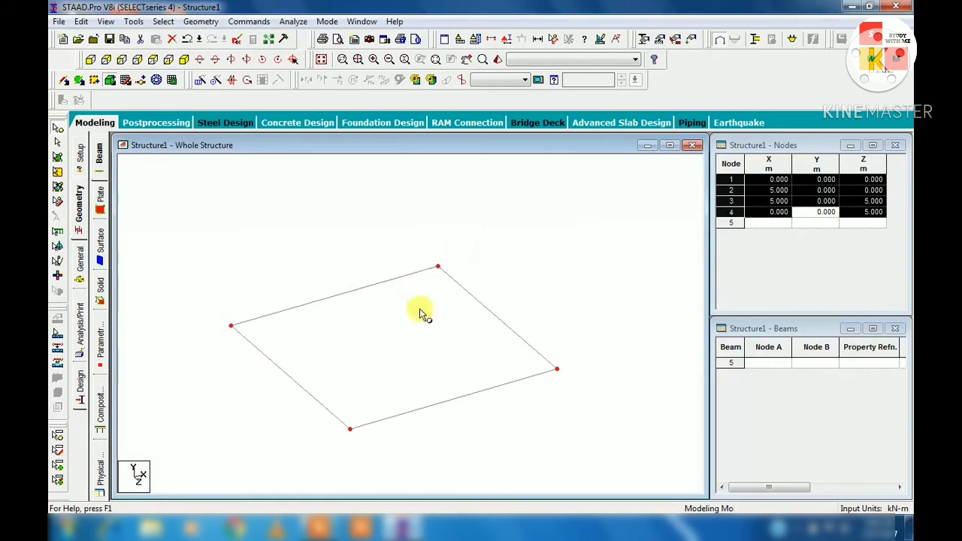
click(201, 21)
mouse_move(239, 152)
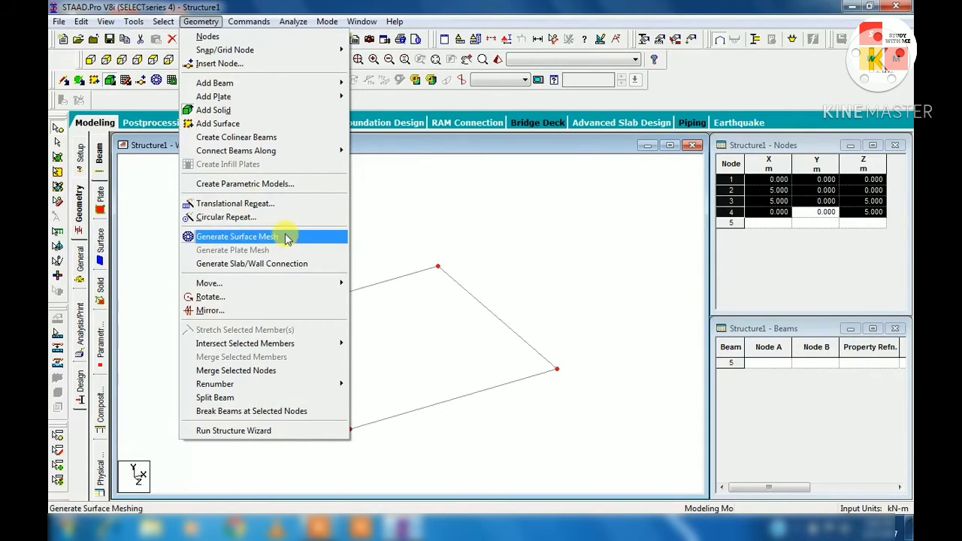
mouse_move(273, 289)
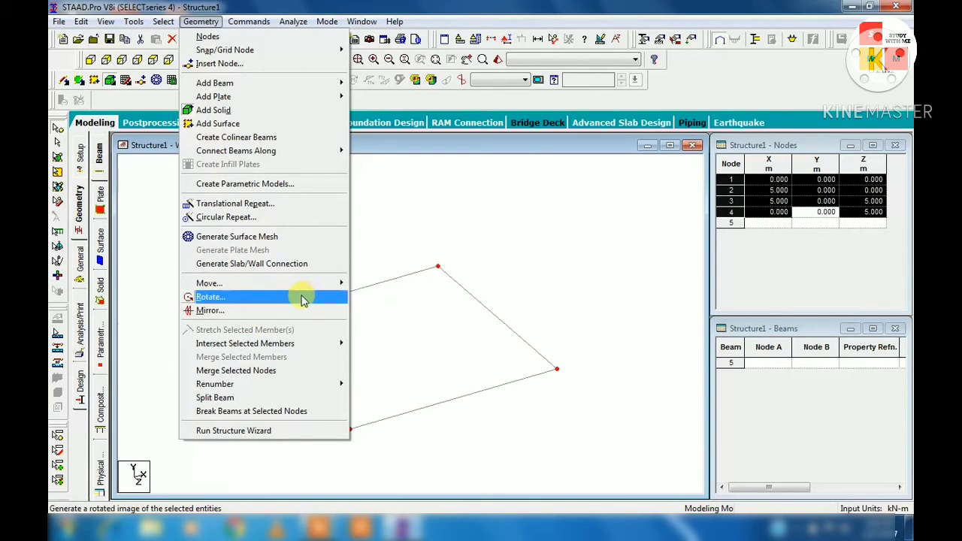
mouse_move(299, 348)
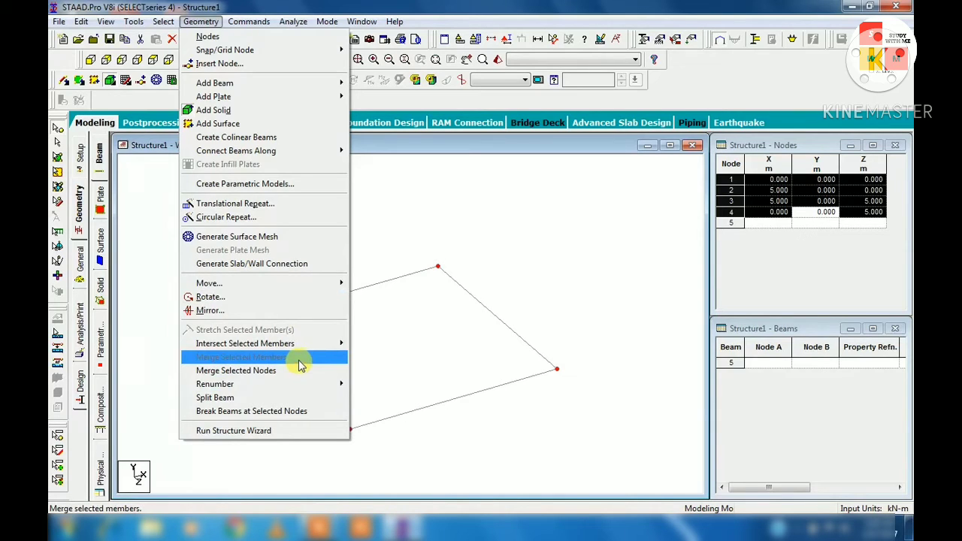
click(282, 413)
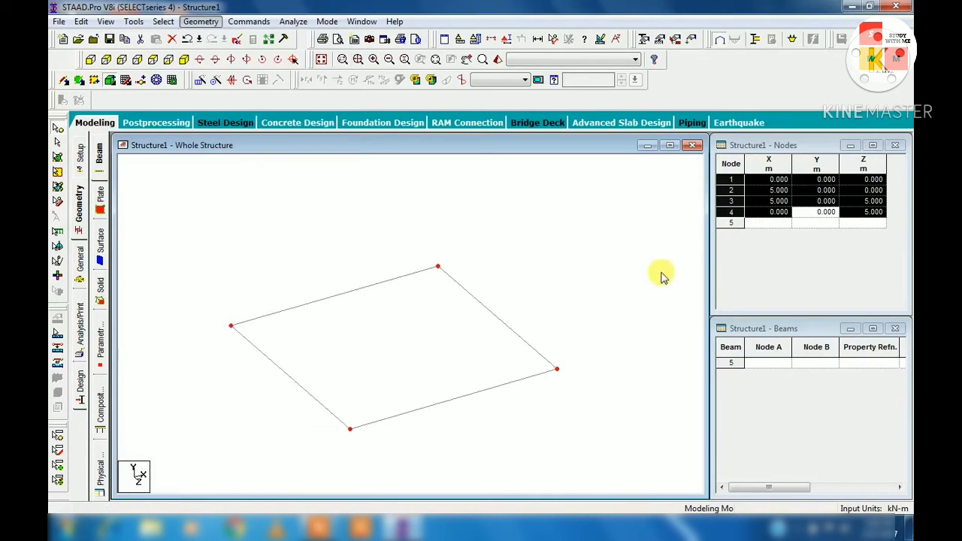
Step: Add a node at X 2.5 m, Y 0, Z 0, midway along the beam at Z 0
click(778, 224)
text(2)
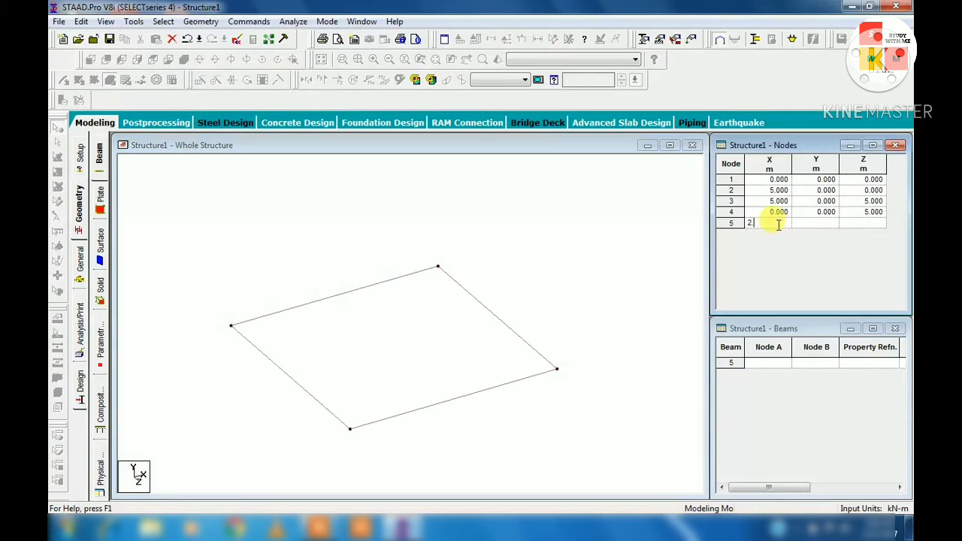
text(.5)
key(Tab)
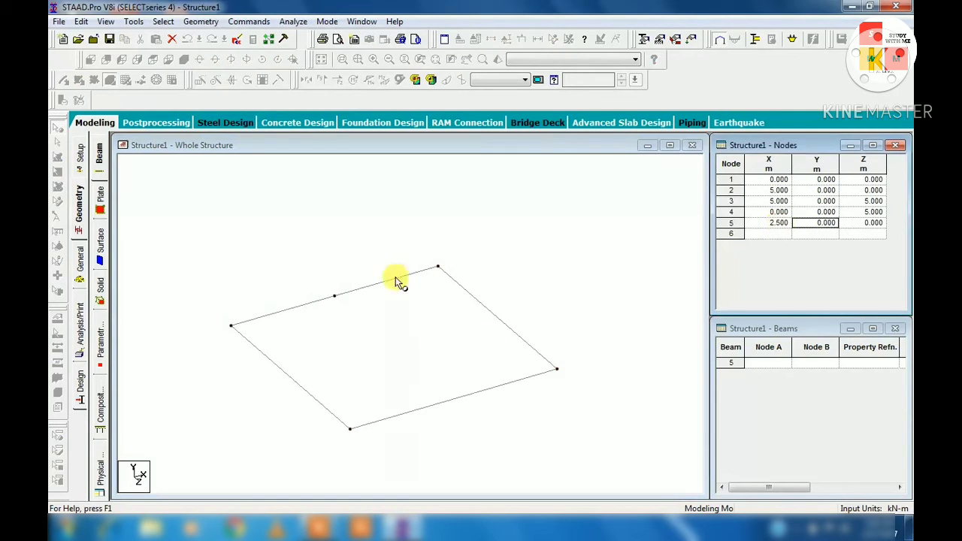
click(146, 220)
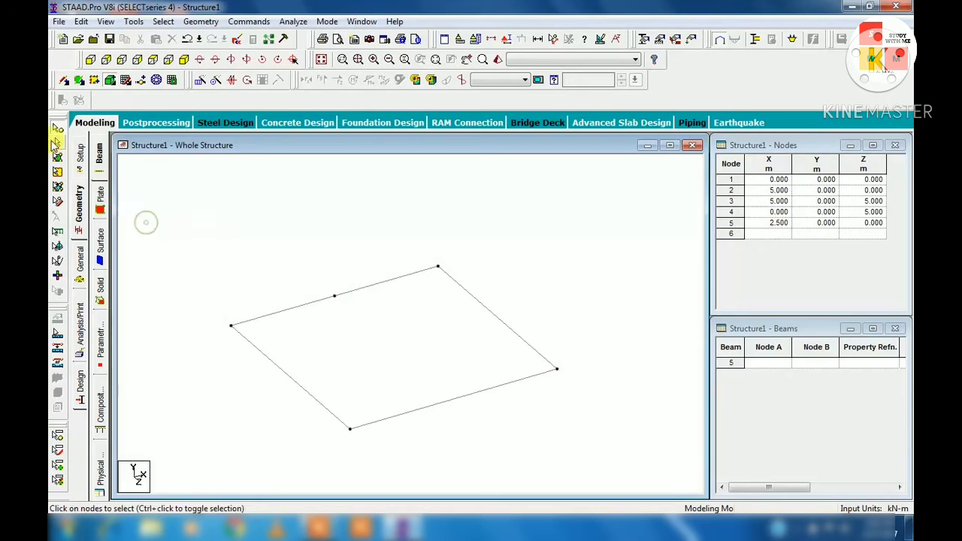
Step: Break the beam along Z 0 at its midpoint node at X 2.5 m and deselect everything
click(369, 287)
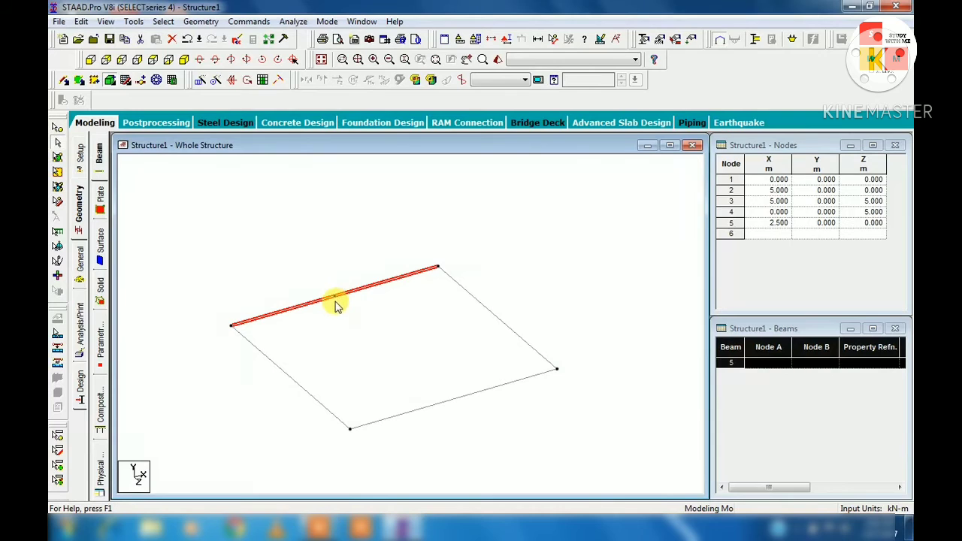
click(232, 221)
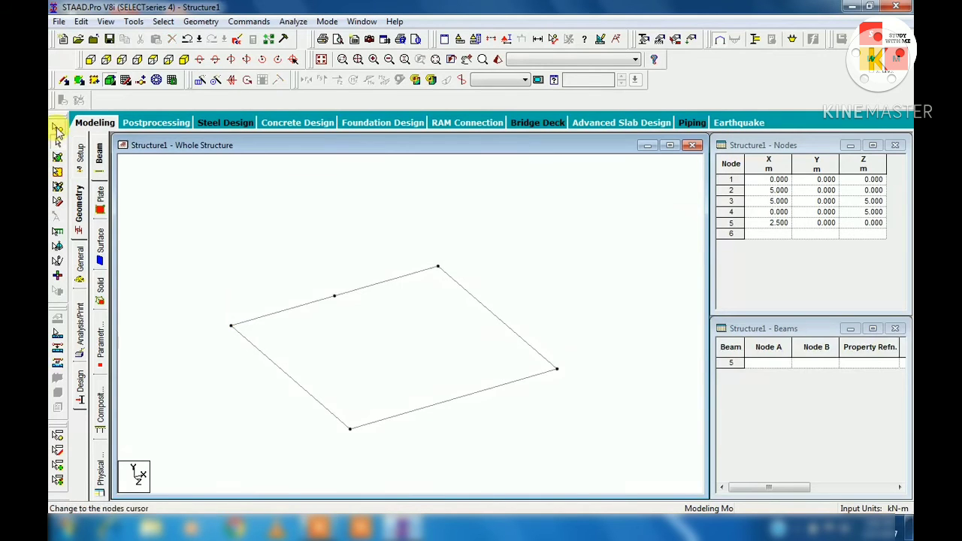
click(57, 128)
click(335, 297)
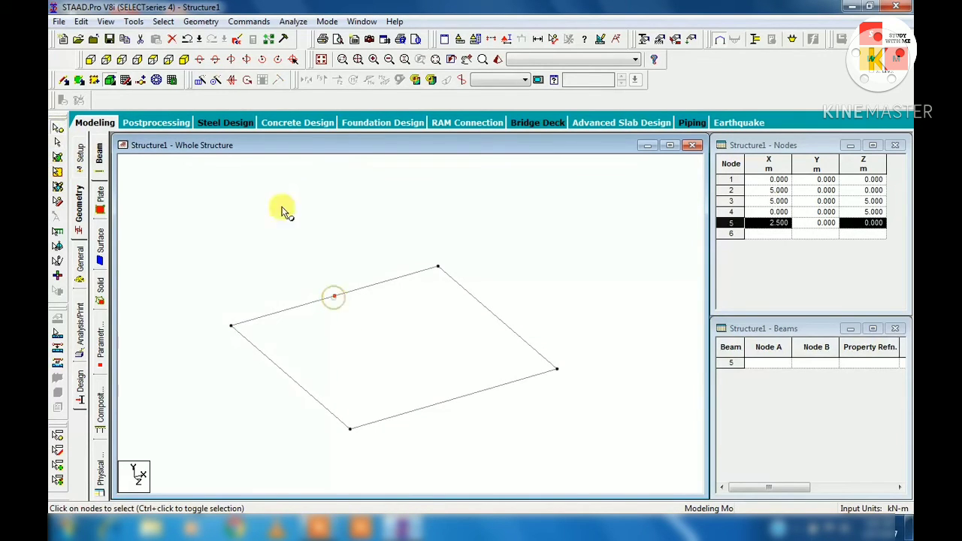
click(200, 22)
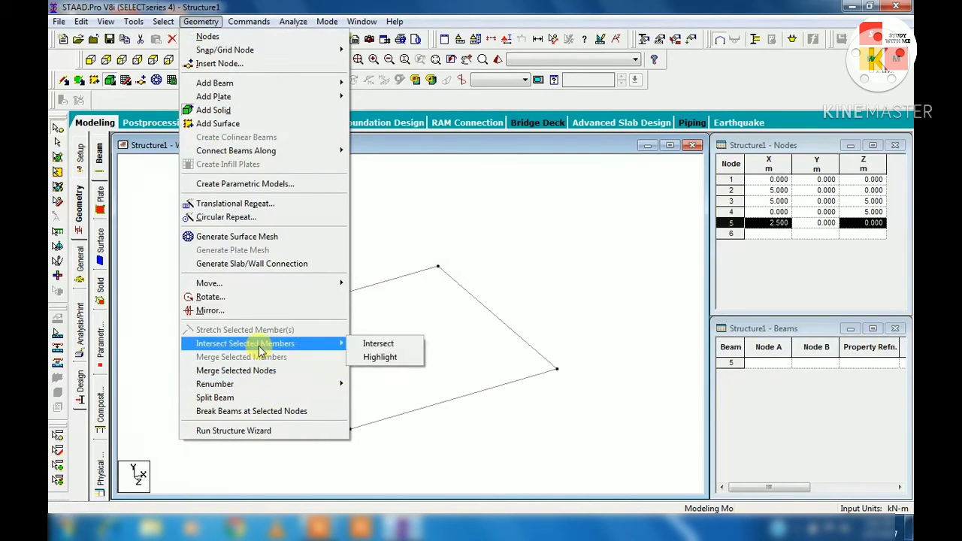
click(275, 418)
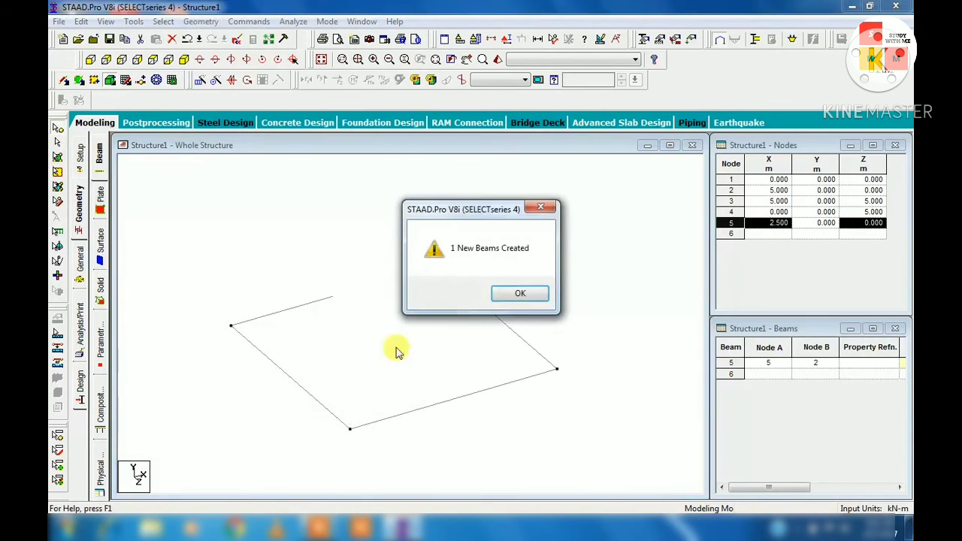
click(518, 295)
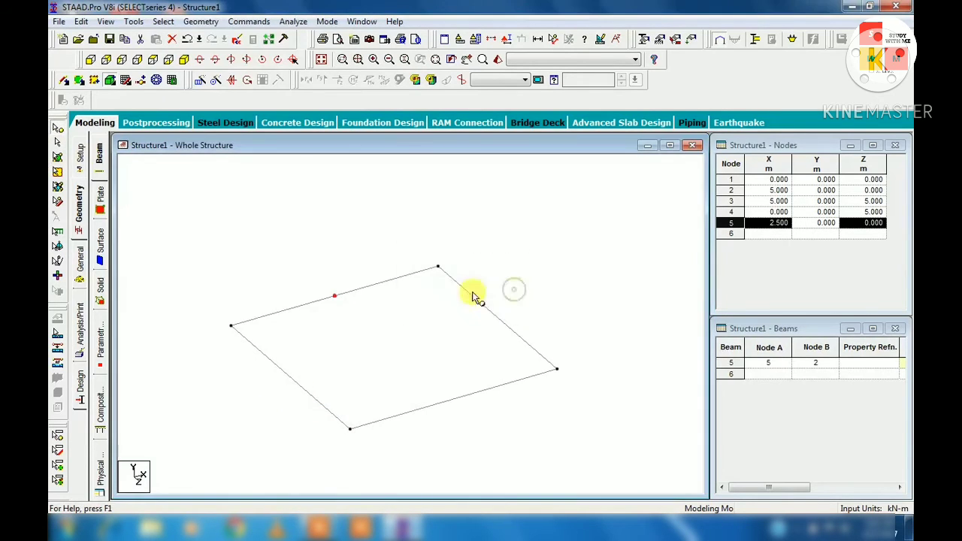
click(365, 289)
click(311, 333)
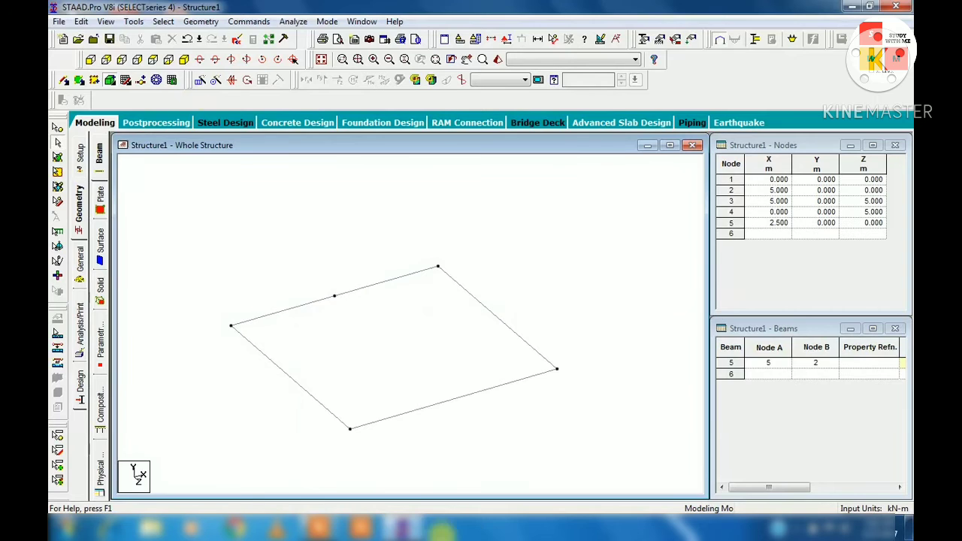
click(200, 22)
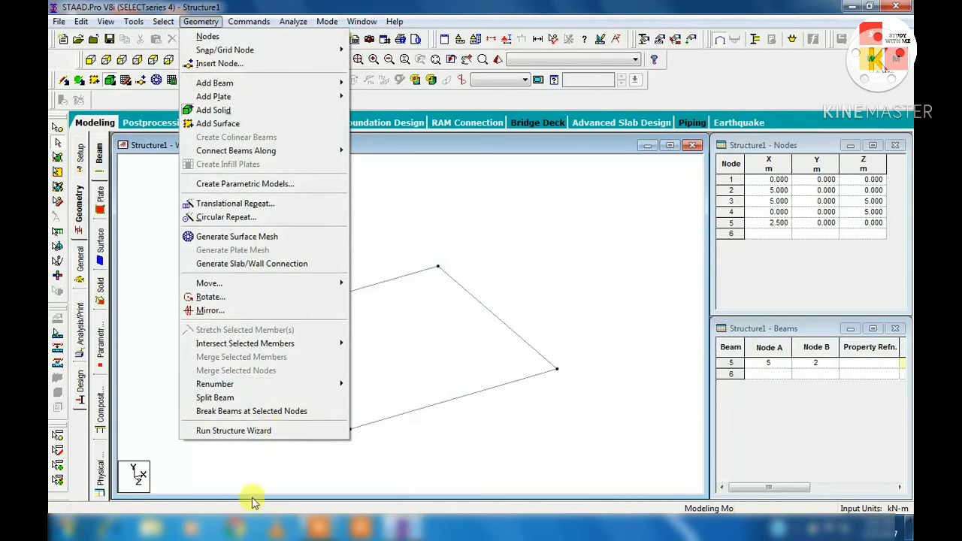
click(315, 528)
click(466, 506)
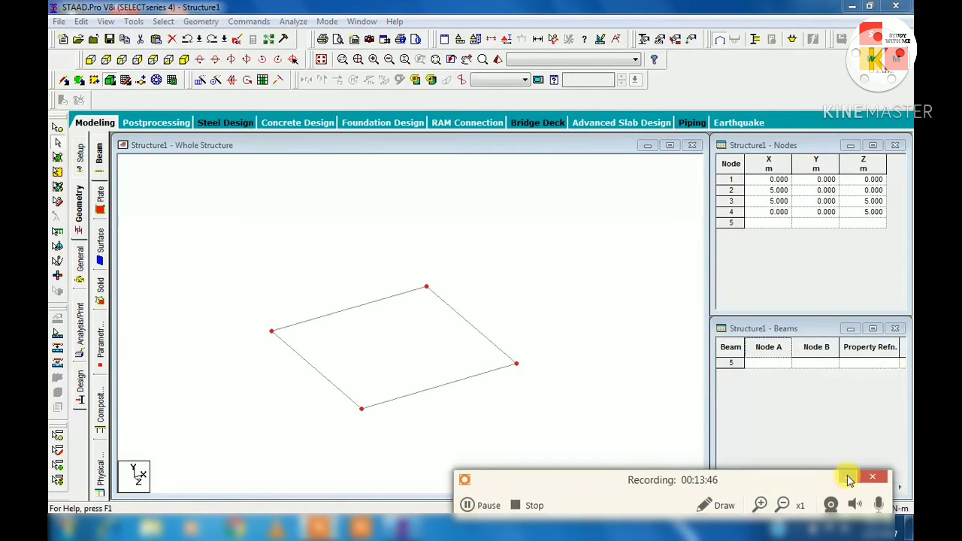
click(847, 477)
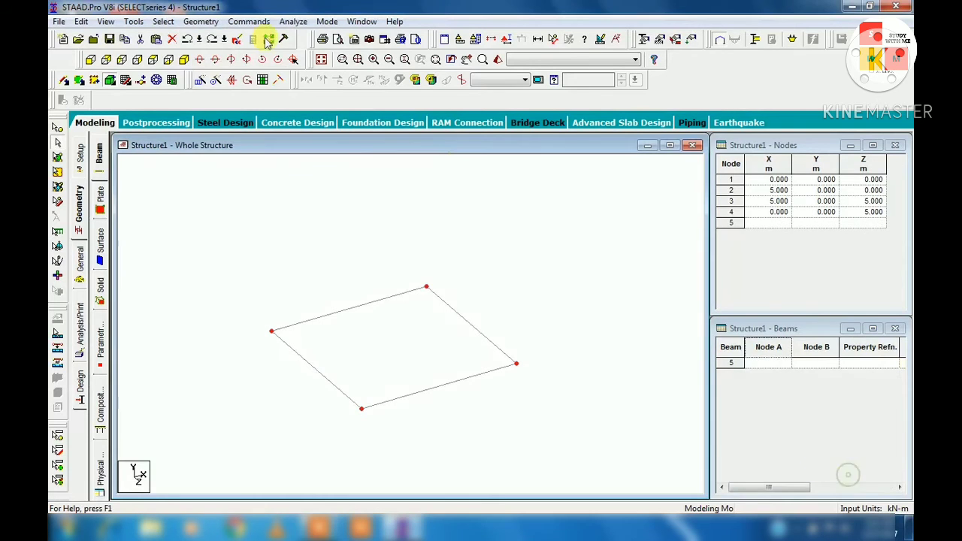
click(201, 21)
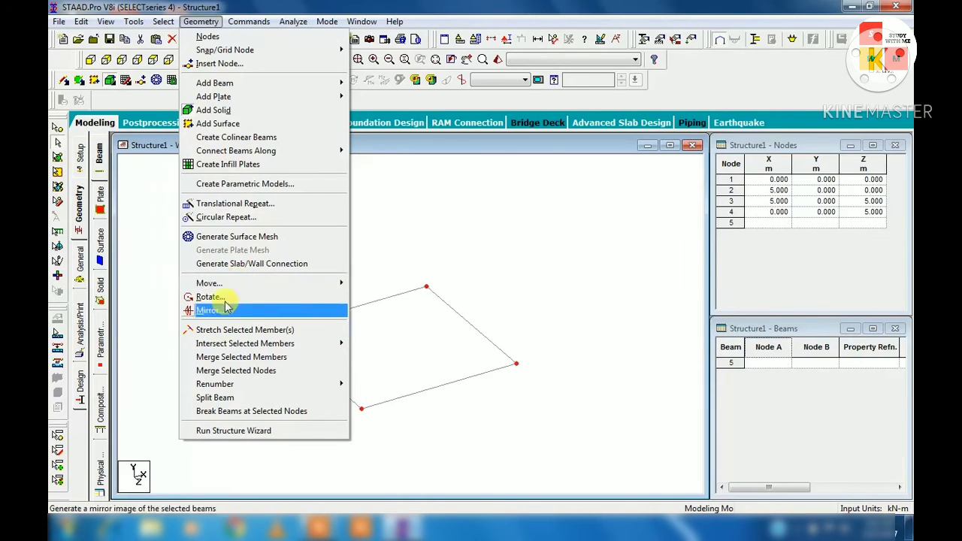
mouse_move(225, 284)
click(407, 292)
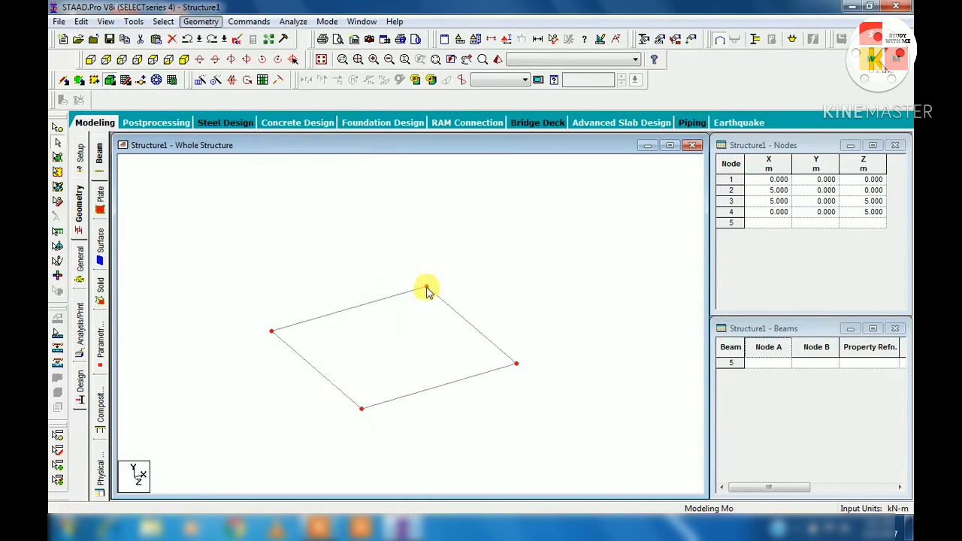
click(429, 304)
Step: Move the corner node at (5, 0, 0) by 1 m in Y, declining the auto save, and undo the move
click(58, 133)
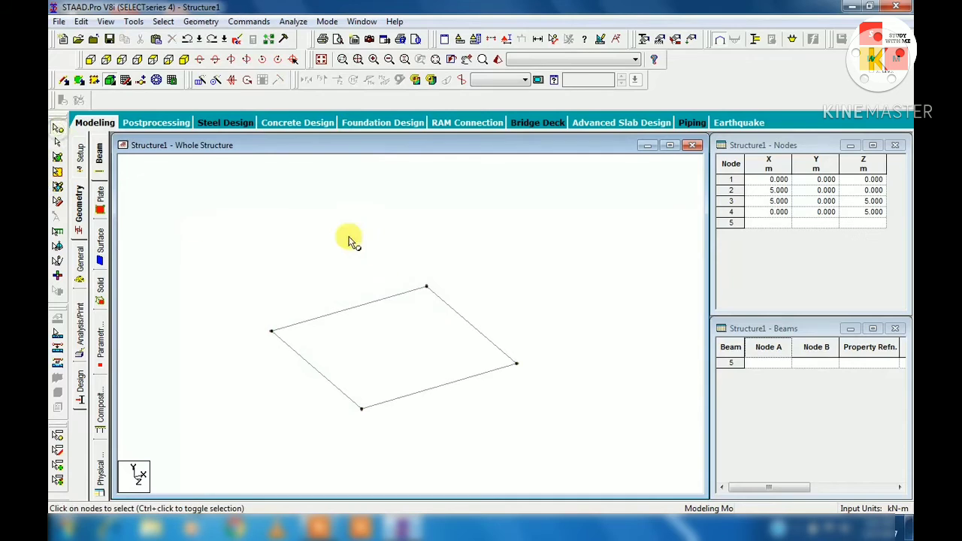
drag(384, 258, 440, 319)
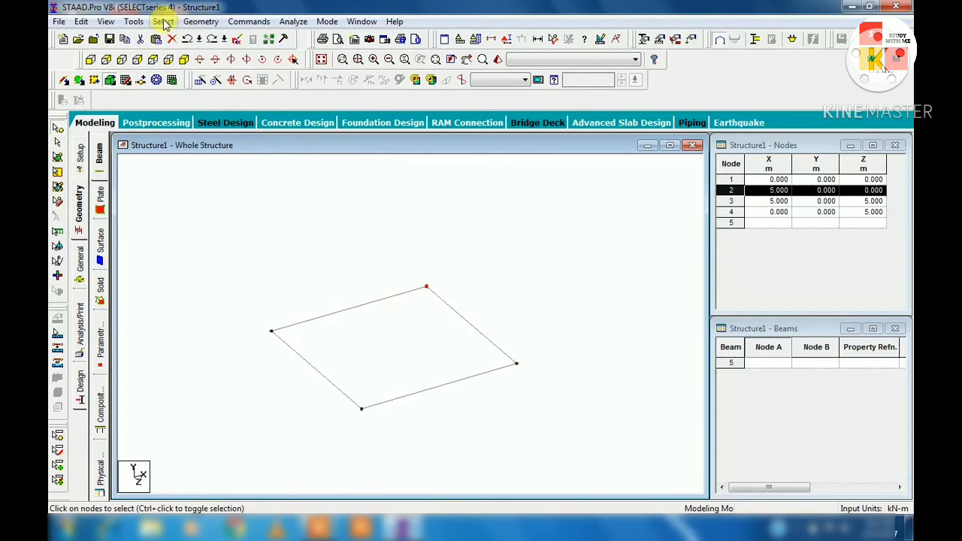
click(194, 21)
click(211, 286)
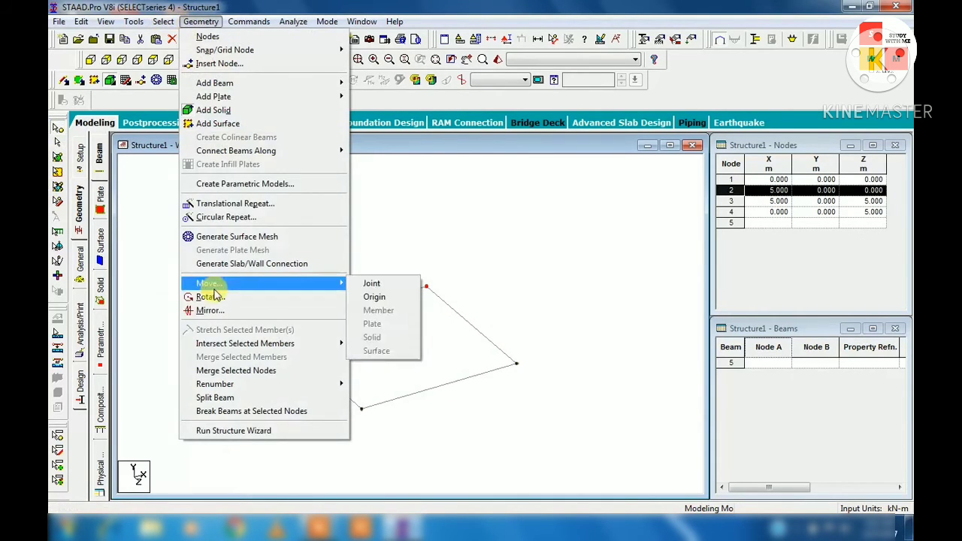
click(465, 227)
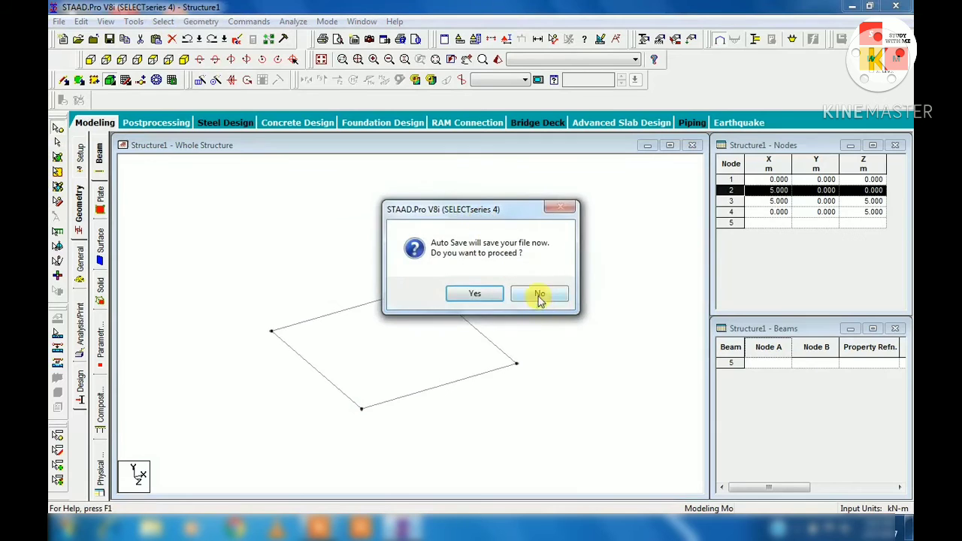
click(540, 294)
right_click(511, 228)
click(546, 279)
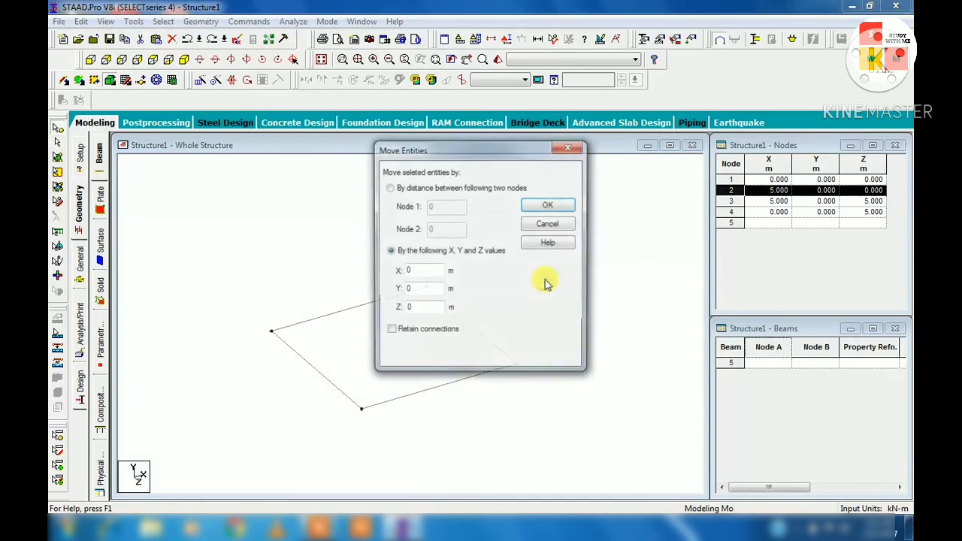
drag(430, 288, 364, 290)
text(1)
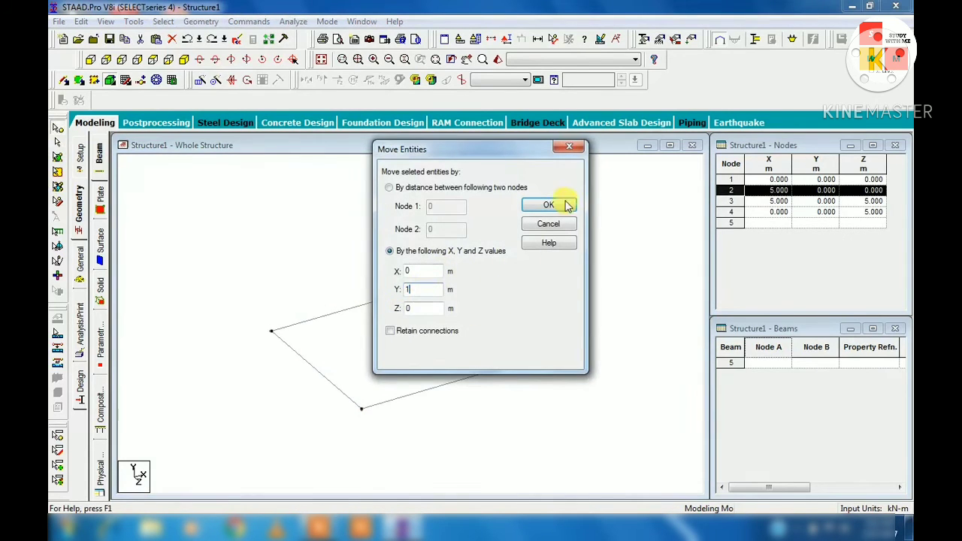
click(560, 206)
click(527, 296)
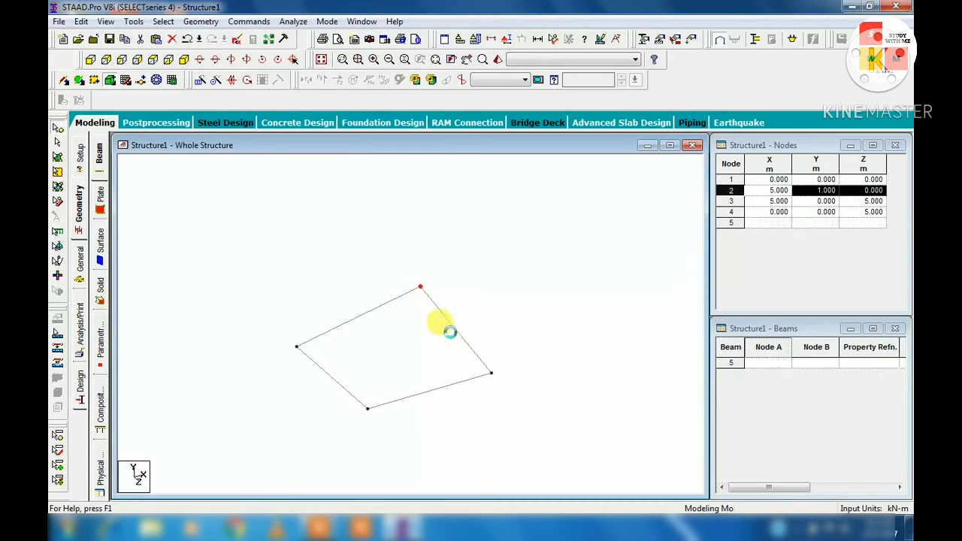
key(ctrl+z)
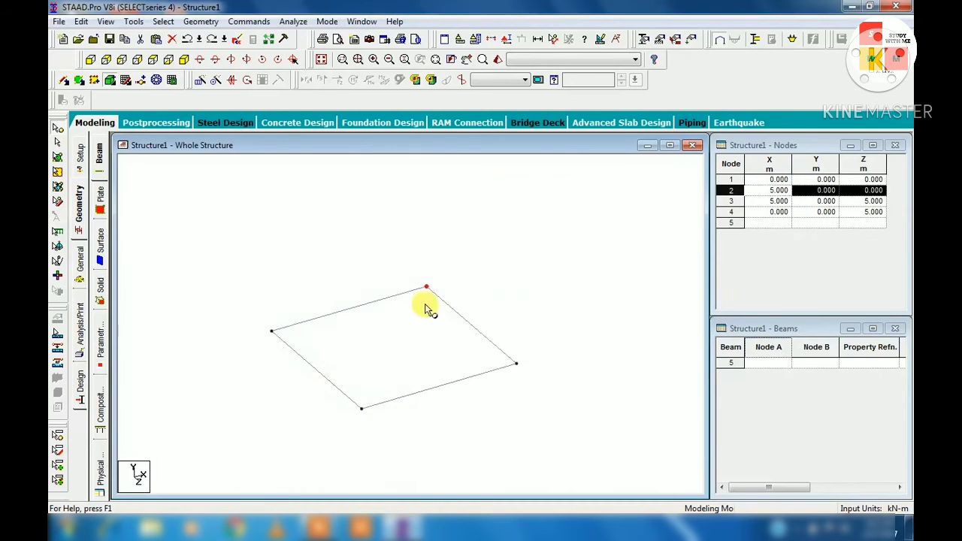
click(200, 21)
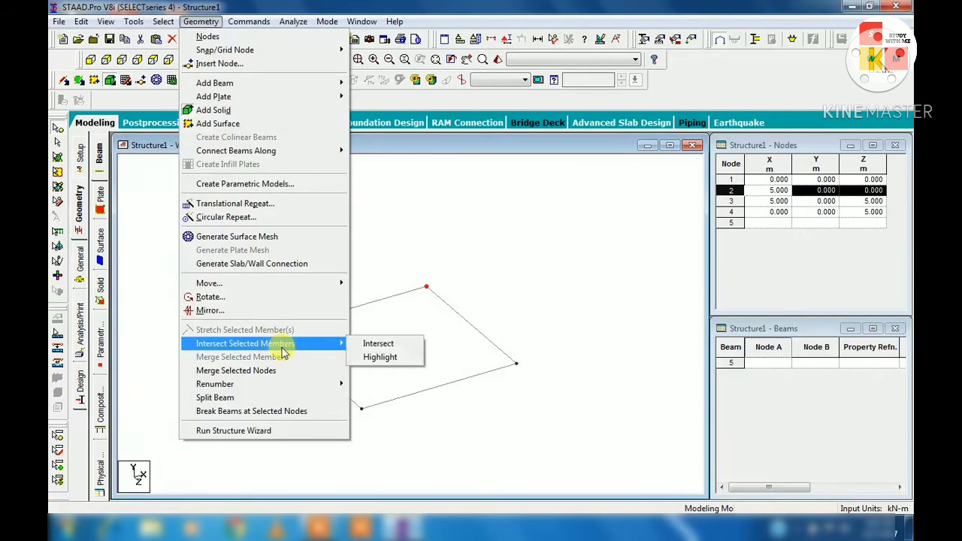
mouse_move(304, 387)
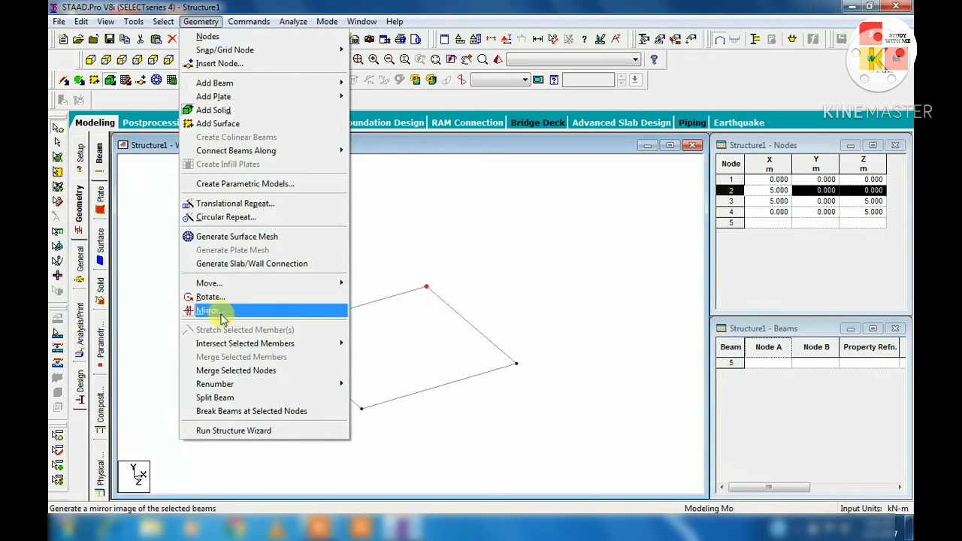
click(469, 376)
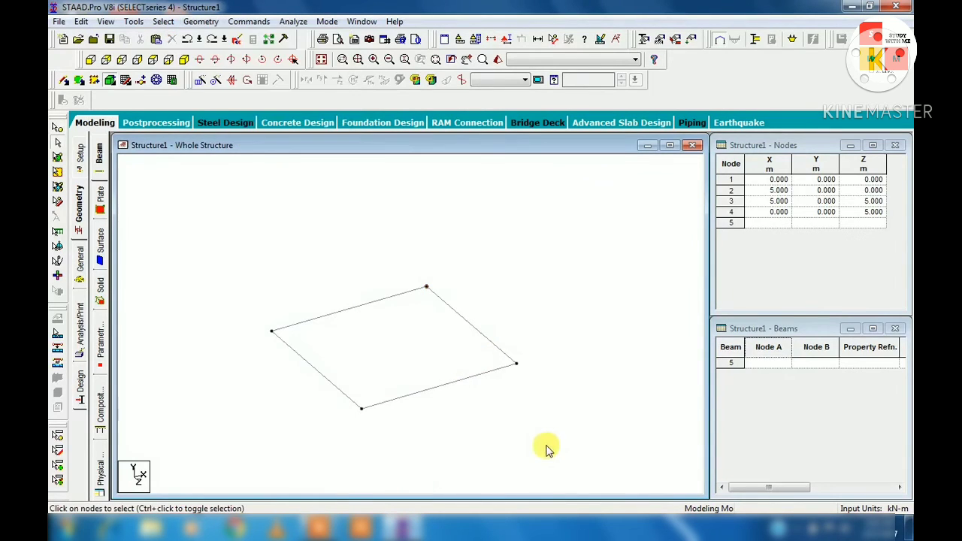
Step: Mirror all four beams of the square as a copy about the Y-Z plane through node 2 at X 5 m
click(58, 201)
drag(548, 441, 272, 250)
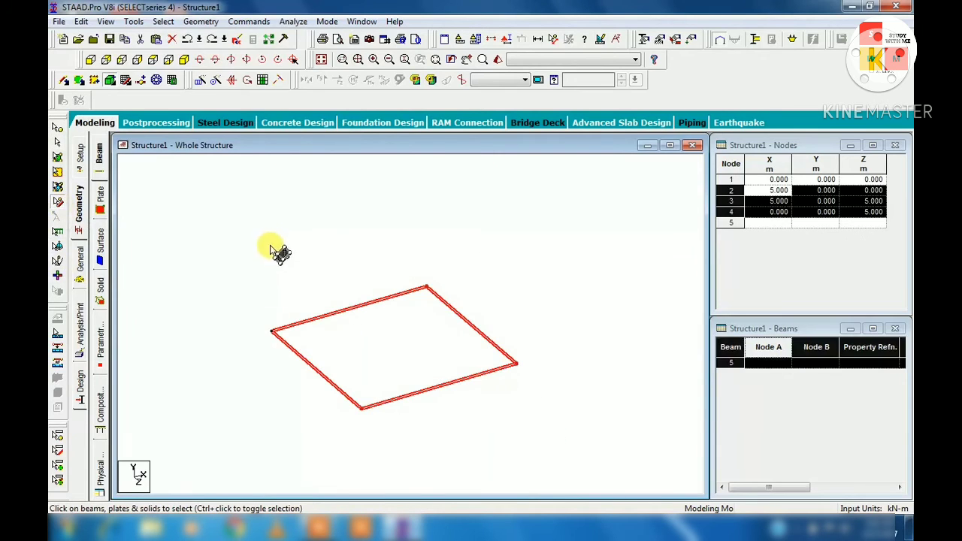
click(236, 80)
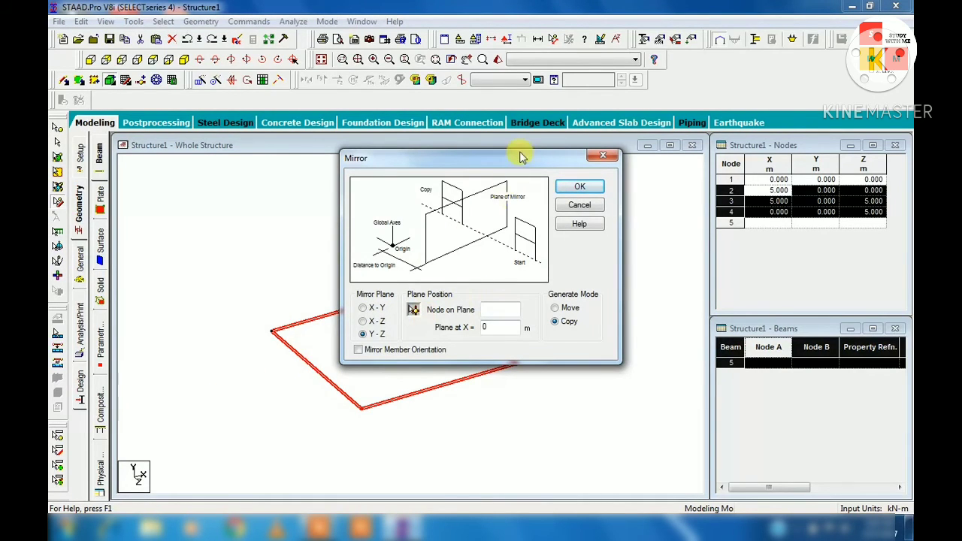
drag(405, 159, 83, 75)
click(91, 228)
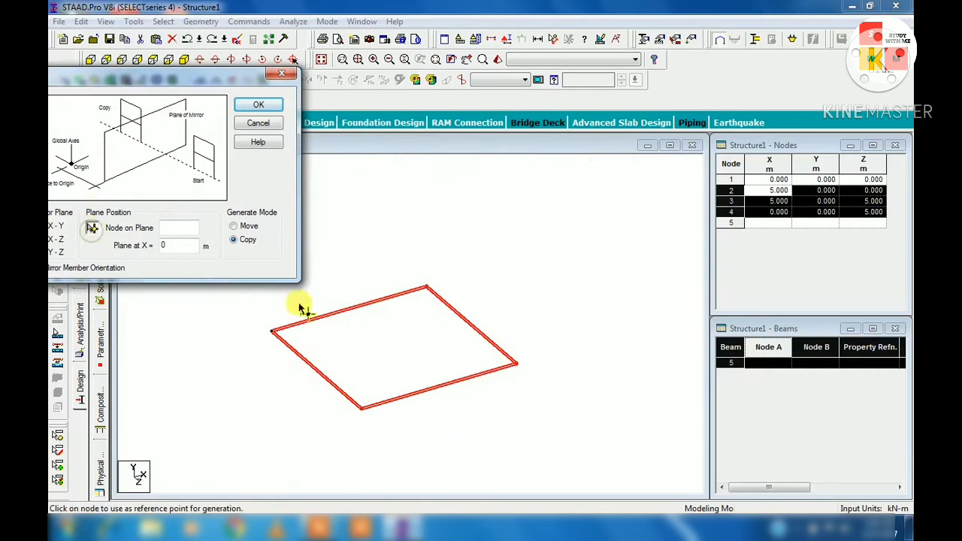
click(429, 291)
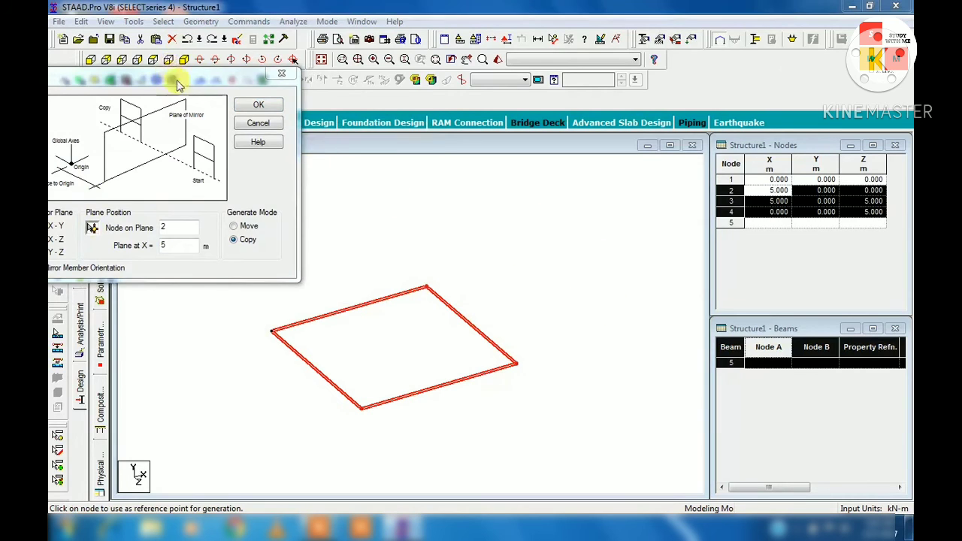
drag(170, 73, 309, 51)
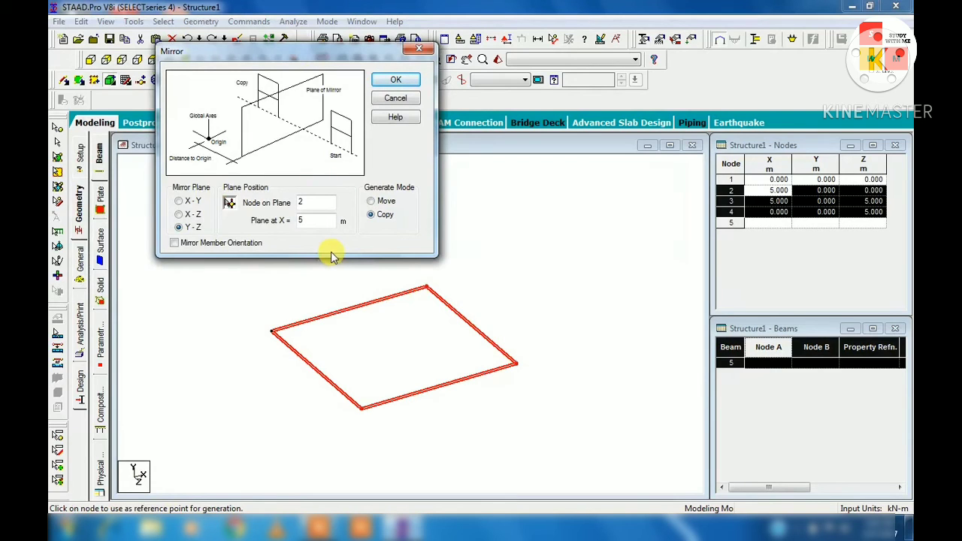
click(391, 79)
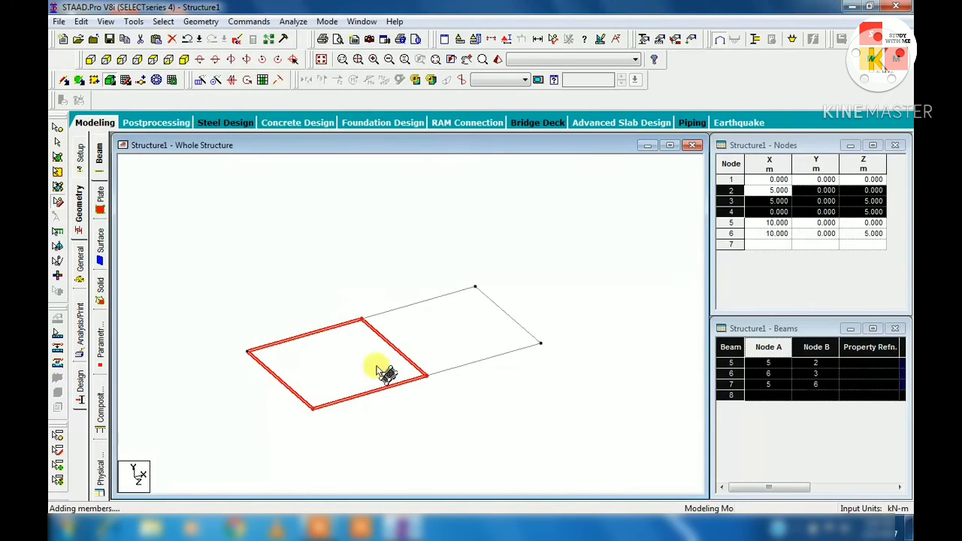
click(246, 213)
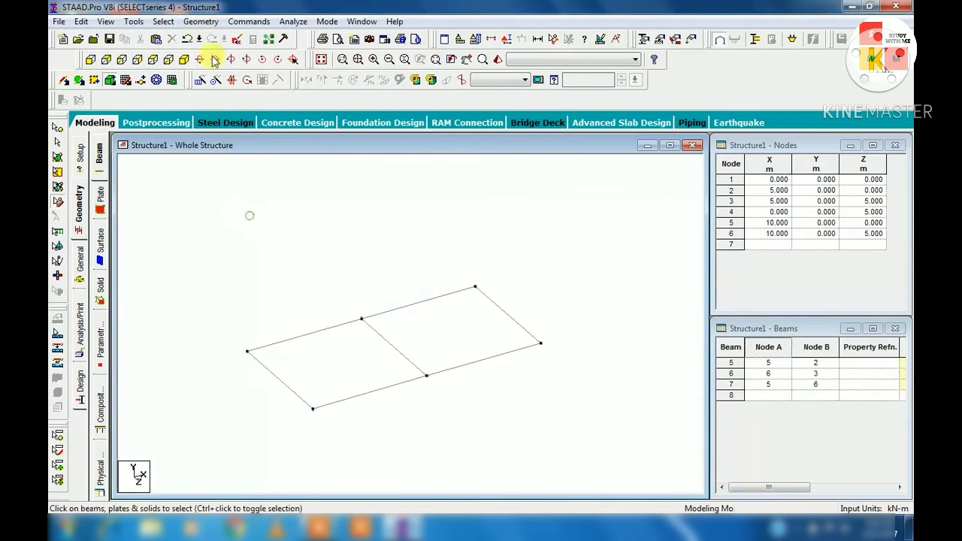
click(200, 21)
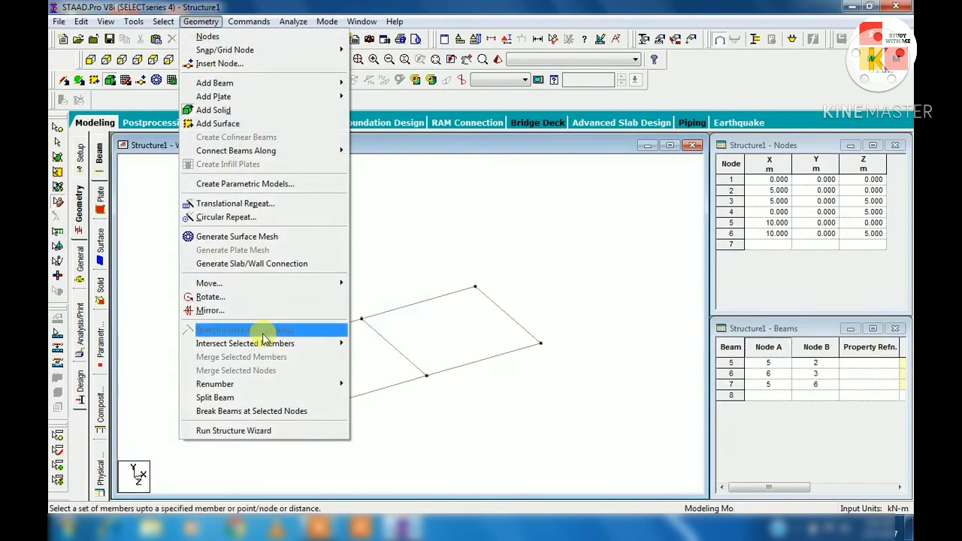
mouse_move(265, 346)
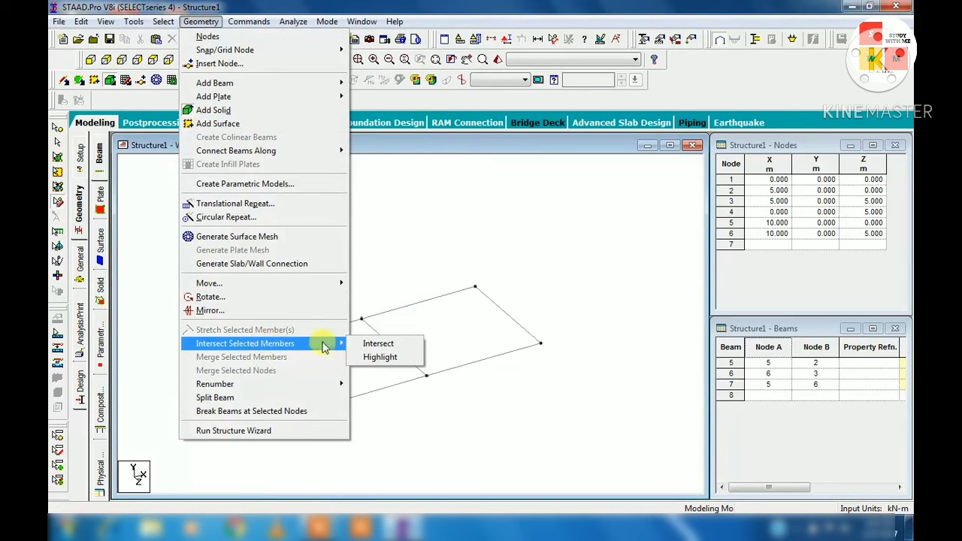
click(425, 323)
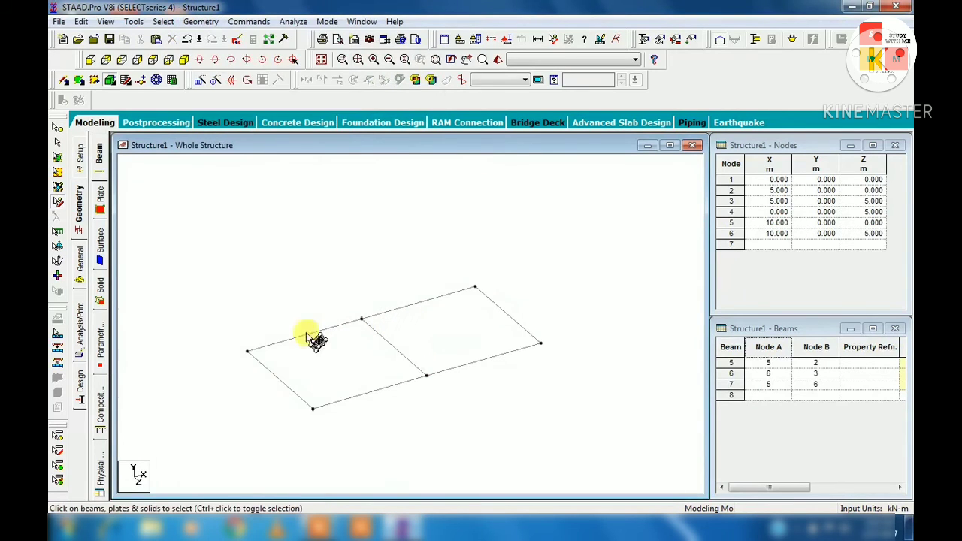
Step: Add a beam between the mid-points of the two end beams at X 0 and X 10 m
click(64, 79)
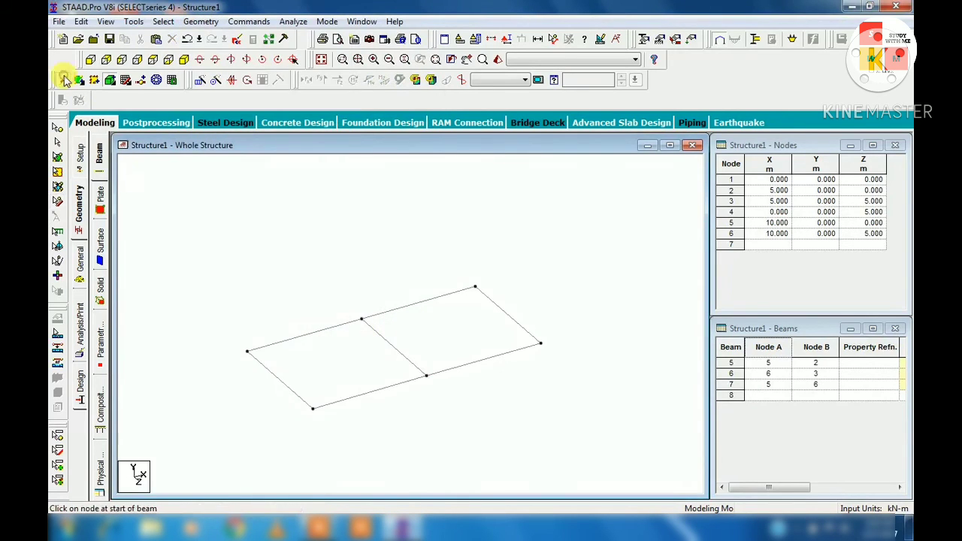
click(203, 21)
mouse_move(221, 83)
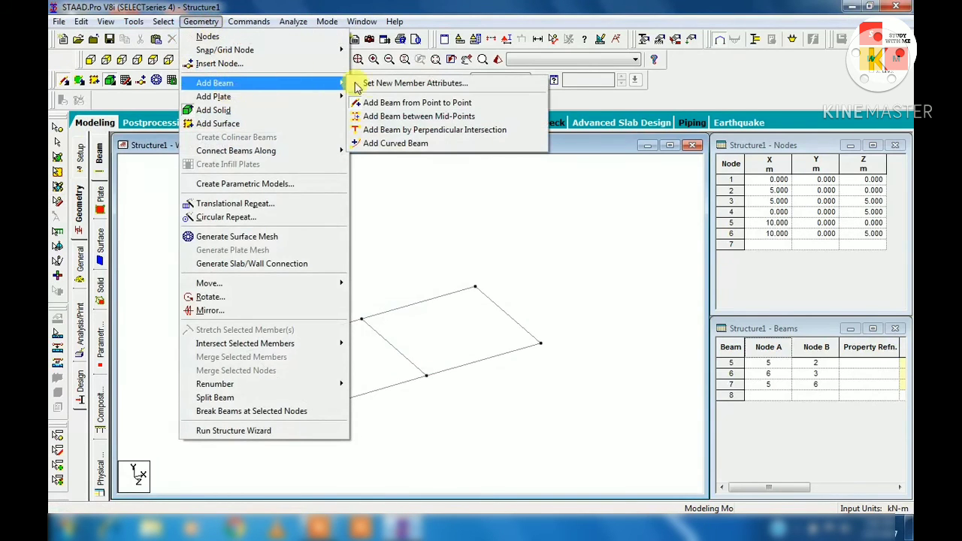
click(398, 129)
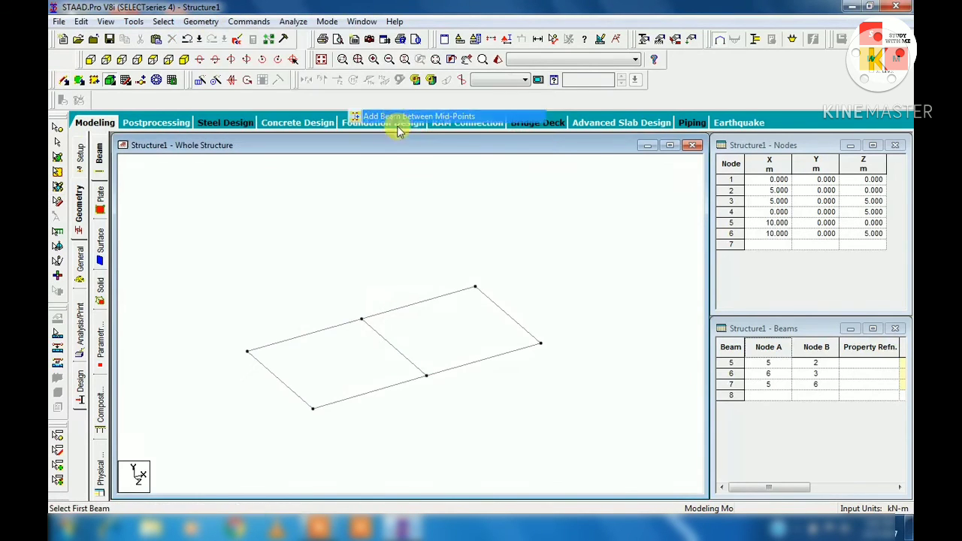
click(284, 387)
click(507, 317)
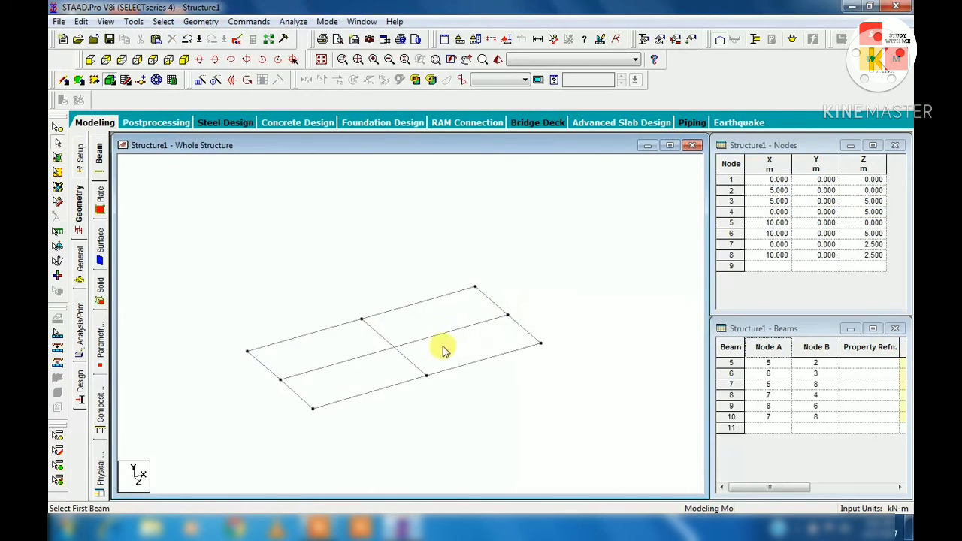
Step: Intersect the two crossing inner beams with a tolerance of 0 m and deselect everything
scroll(387, 348, up, 1)
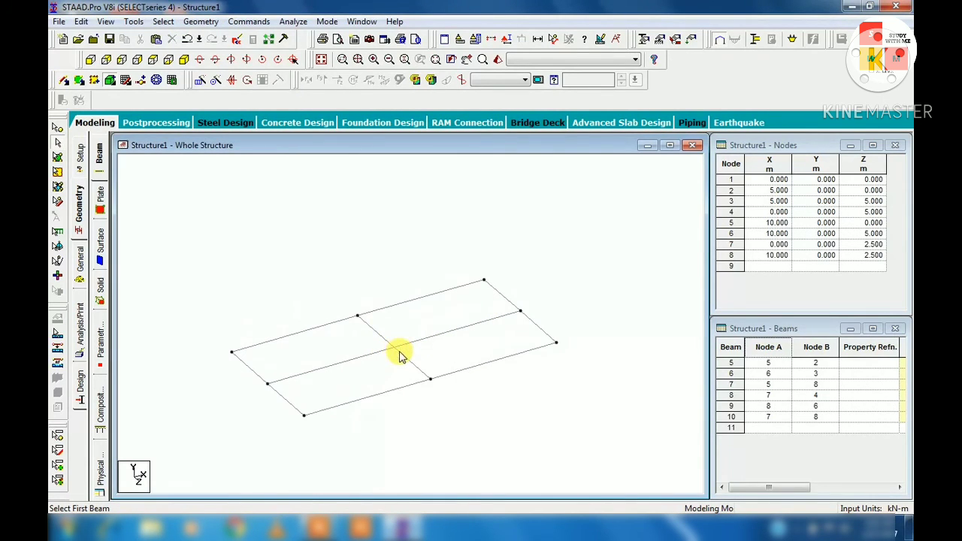
click(406, 344)
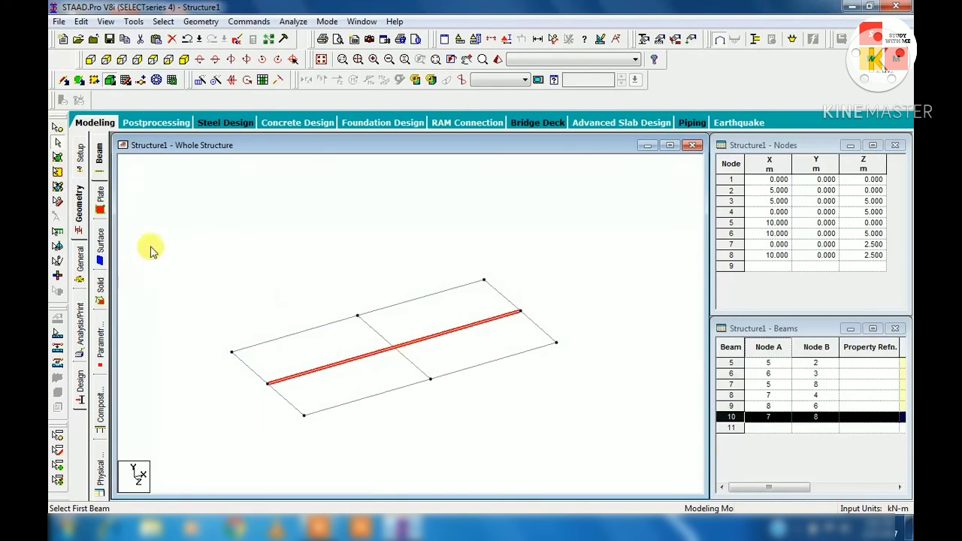
click(186, 254)
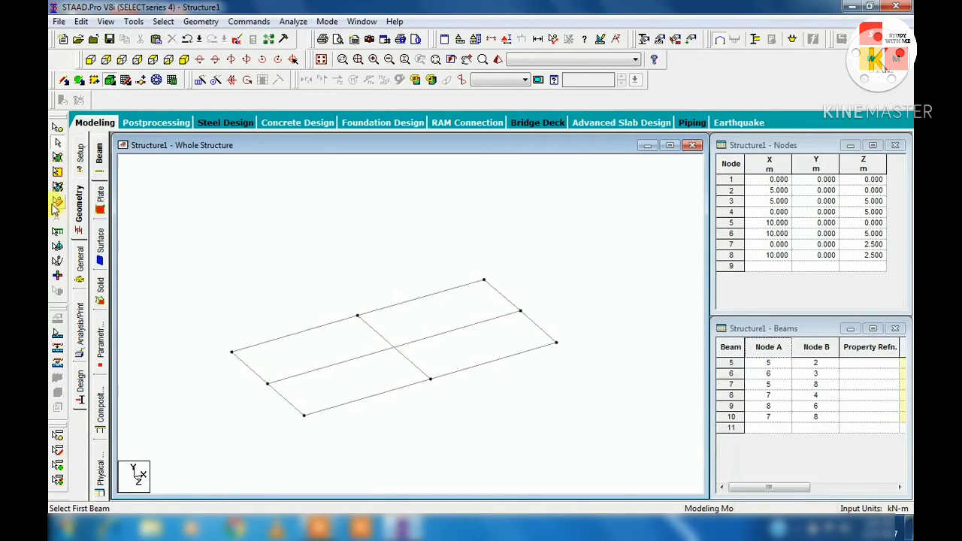
click(57, 143)
drag(414, 351, 374, 320)
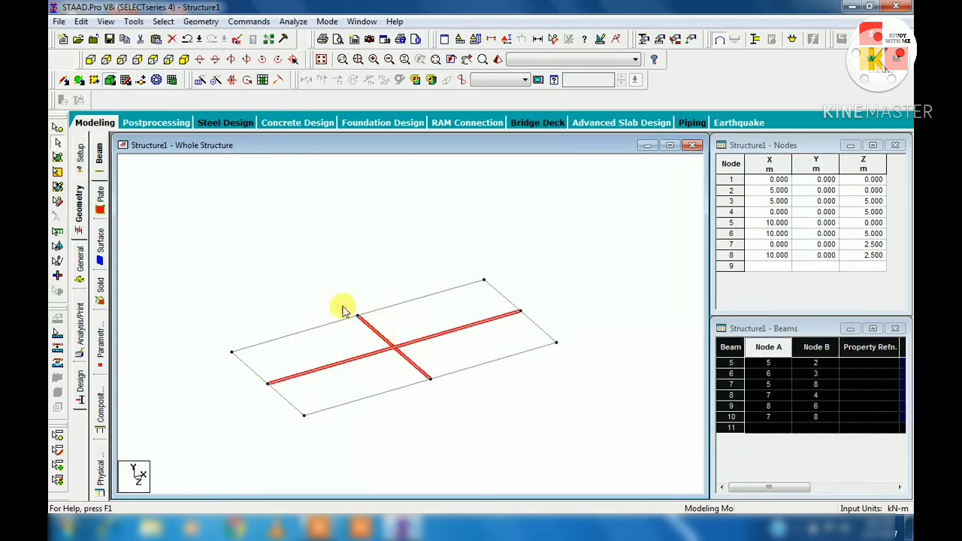
click(197, 21)
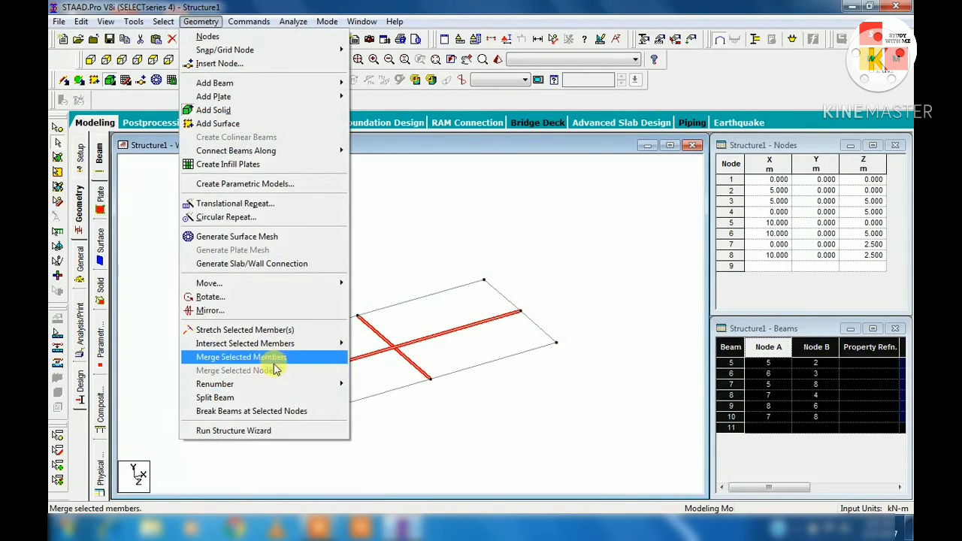
mouse_move(274, 347)
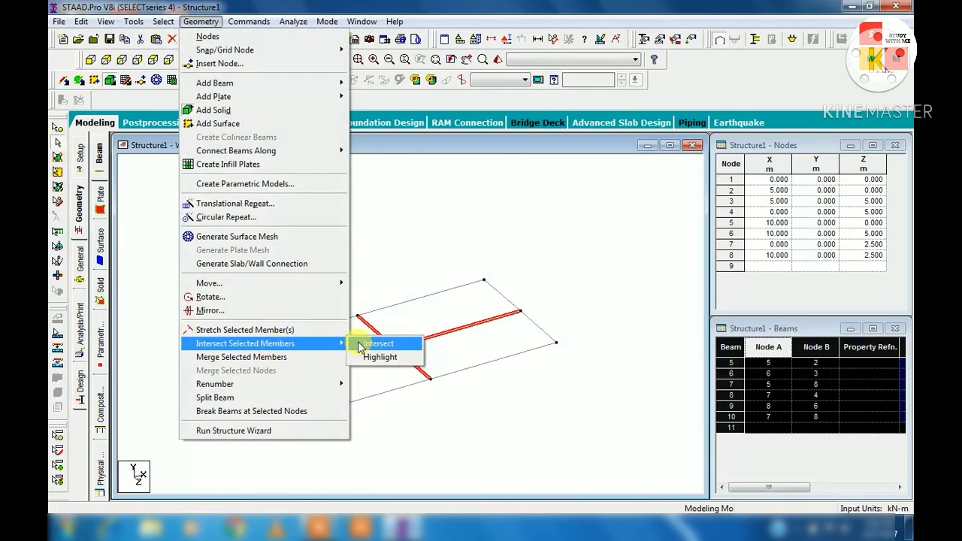
click(372, 343)
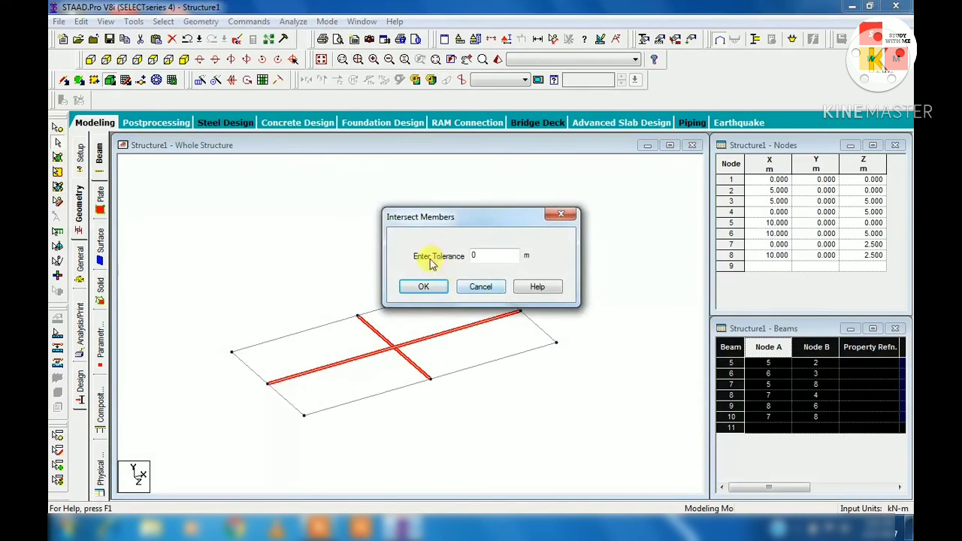
click(442, 292)
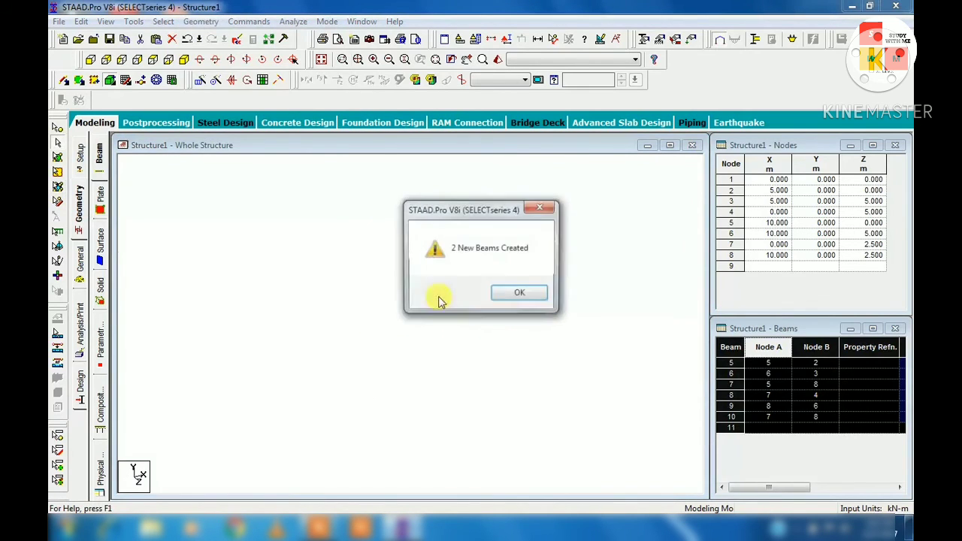
click(509, 296)
click(455, 352)
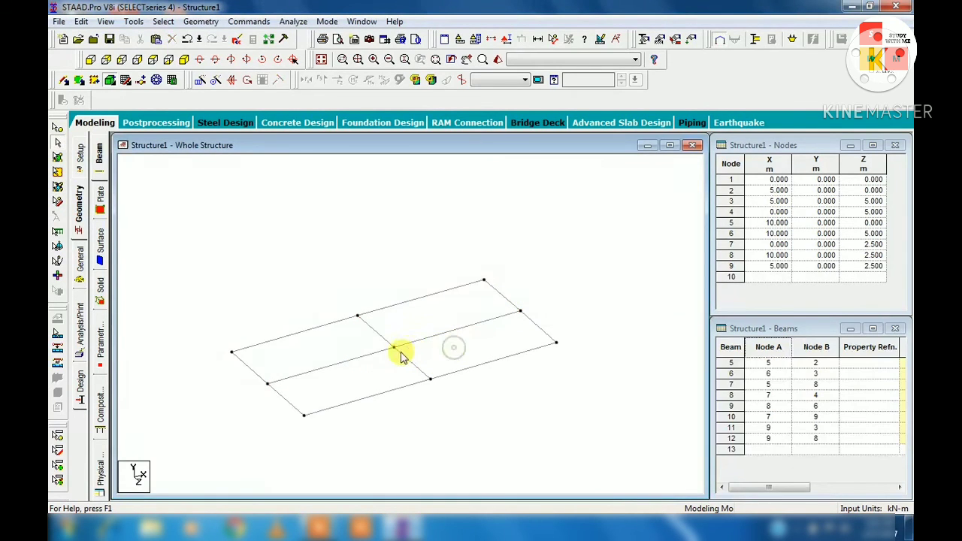
Step: Check the beam segments around the central node by selecting them individually, and clear the selection
click(412, 340)
click(402, 358)
click(376, 332)
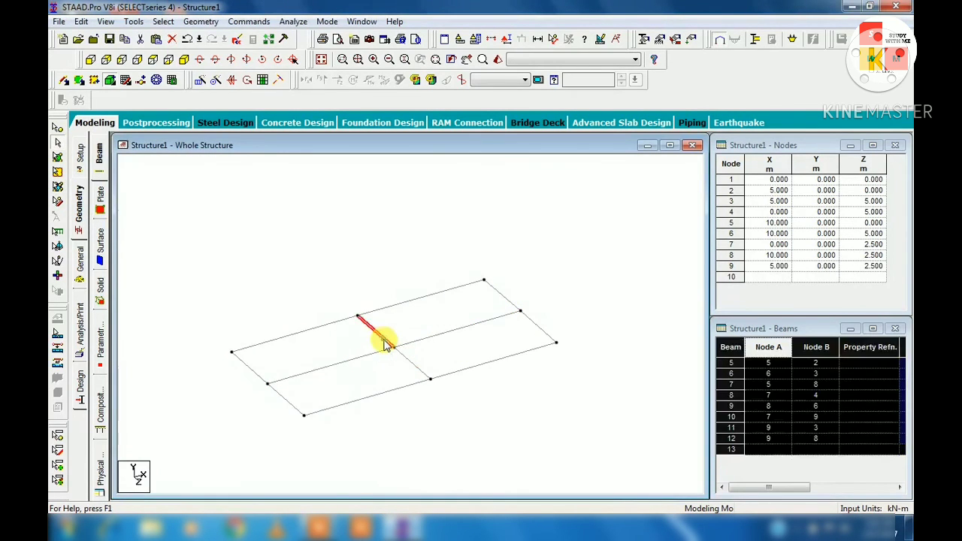
click(372, 353)
click(368, 379)
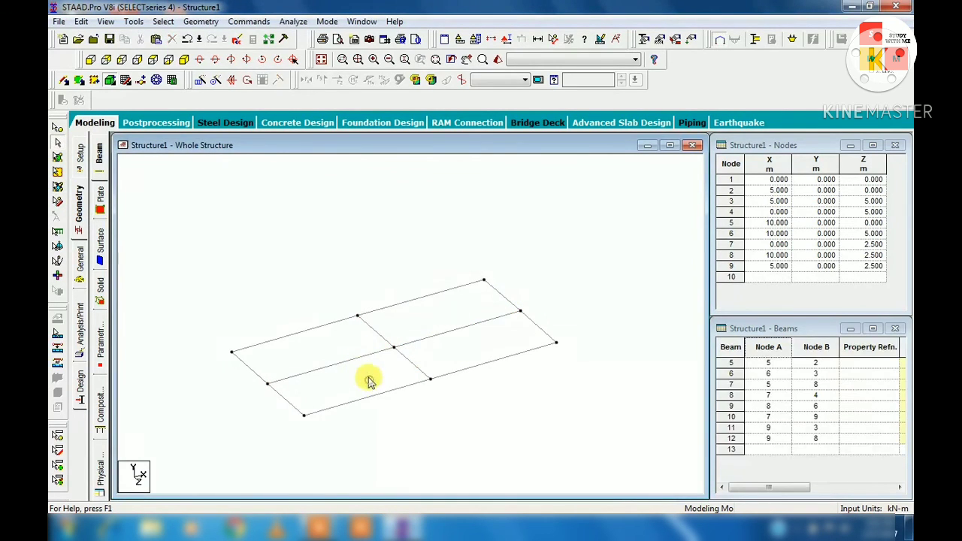
Step: Examine the Insert Node and Split Beam options for the beam between nodes 1 and 2, cancelling both dialogs and deselecting the beam
click(205, 23)
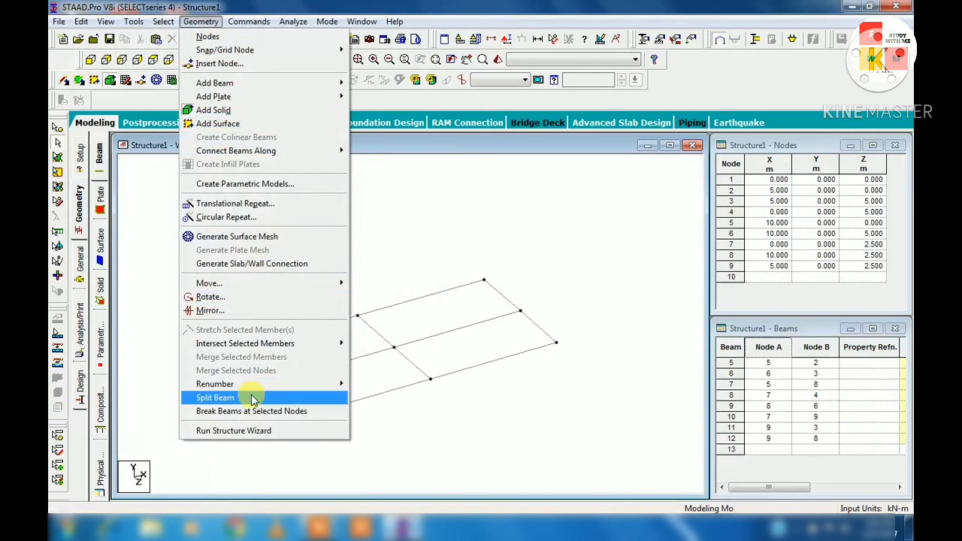
click(412, 307)
click(286, 339)
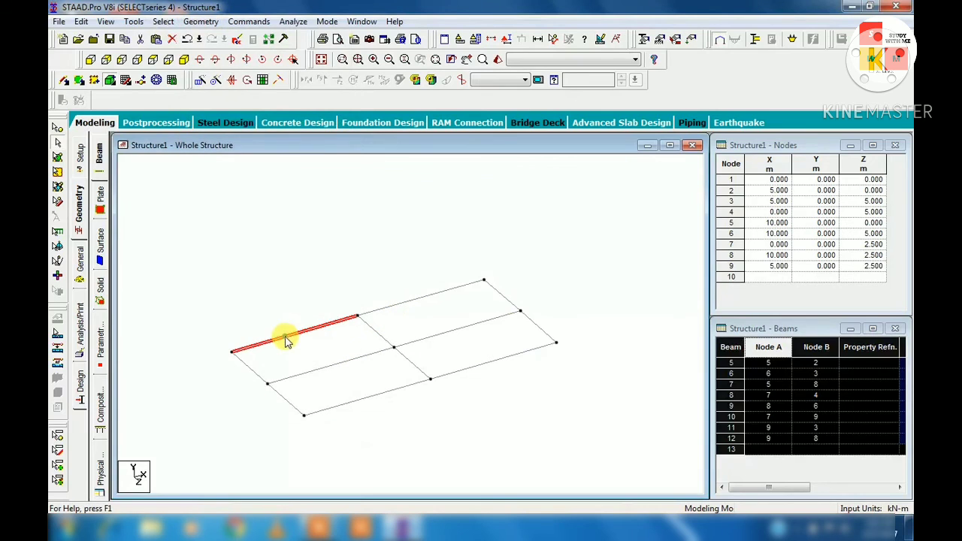
click(142, 80)
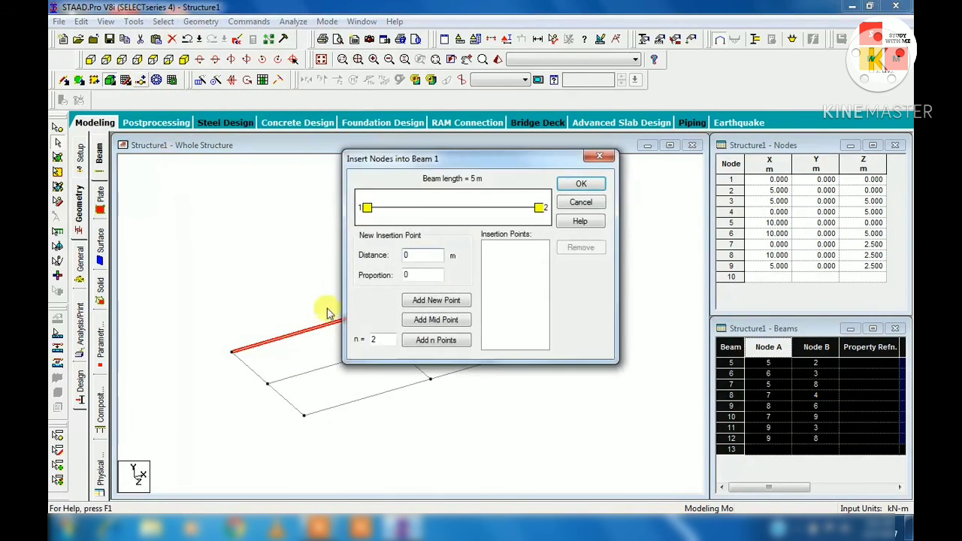
key(Escape)
click(201, 21)
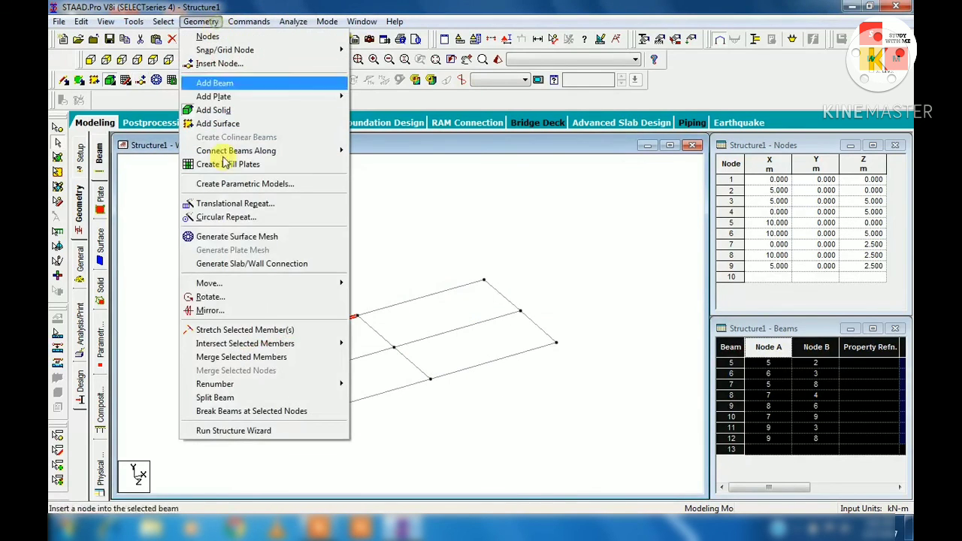
click(256, 398)
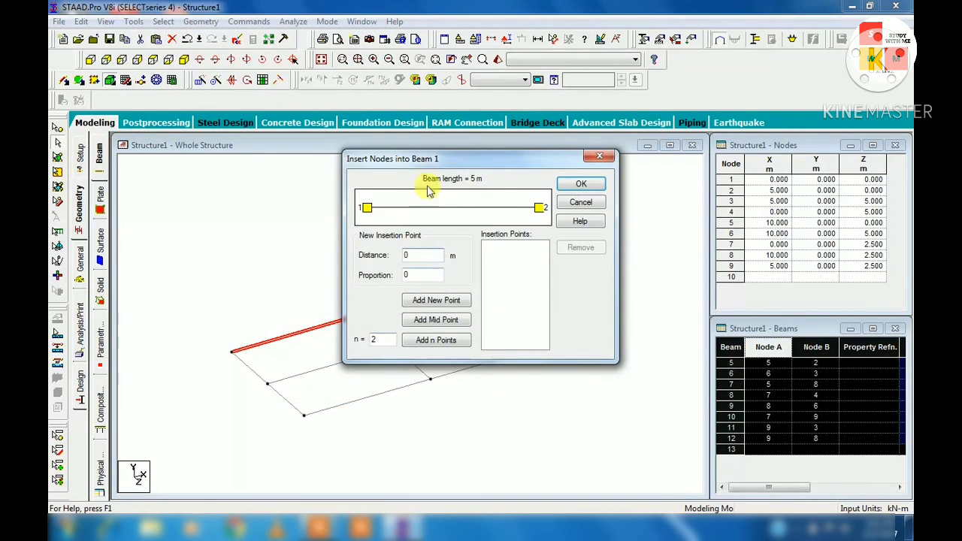
key(Escape)
click(201, 22)
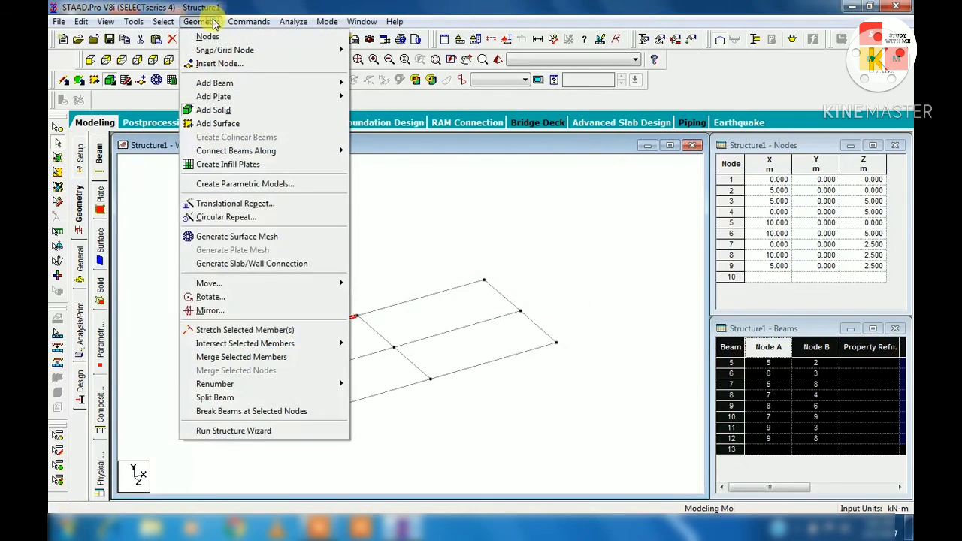
click(479, 188)
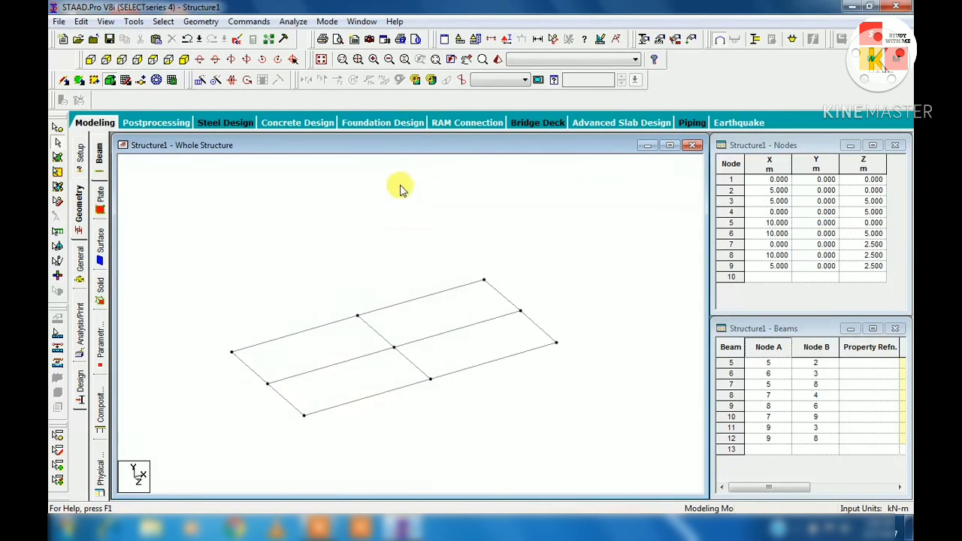
mouse_move(316, 529)
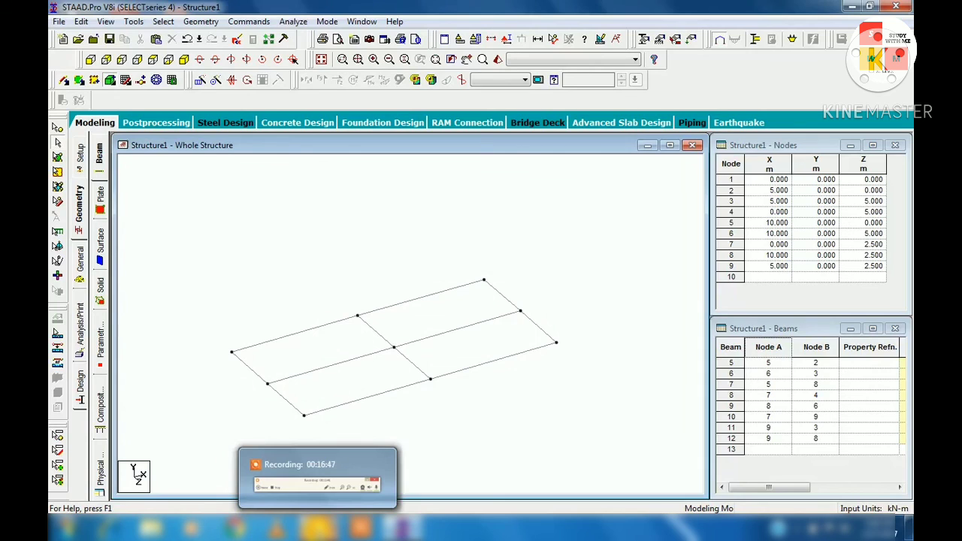
click(310, 529)
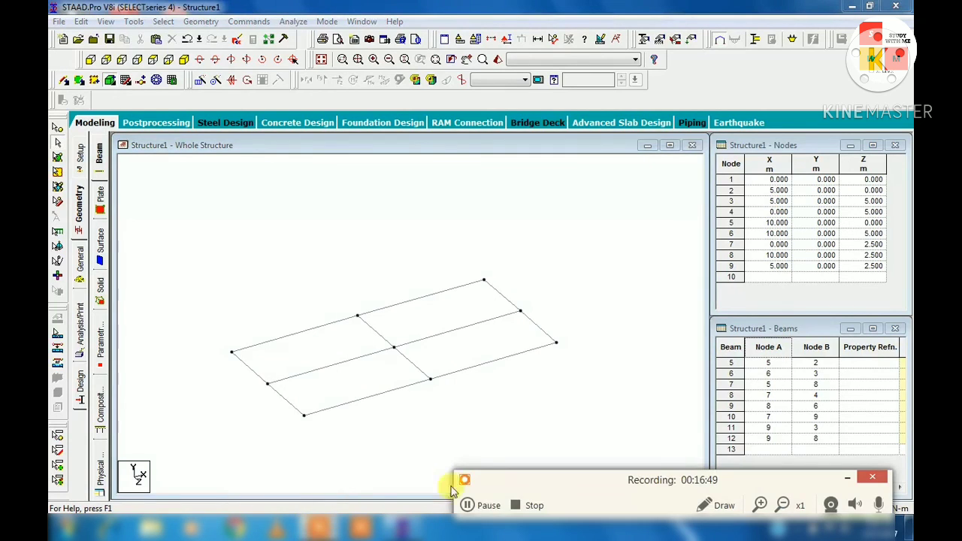